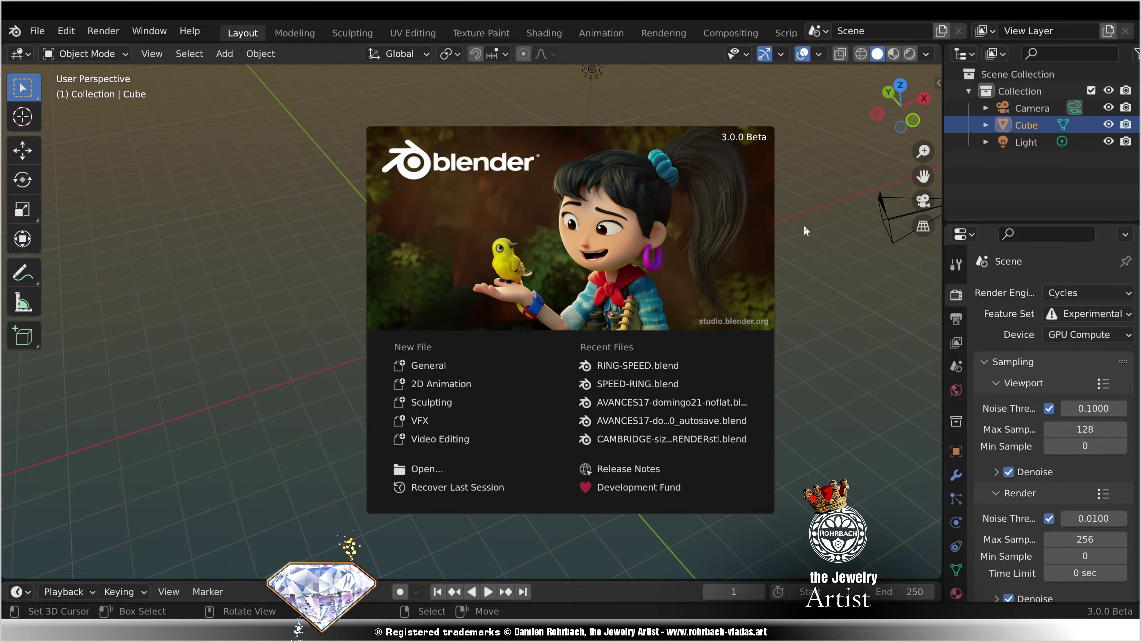
Step: Dismiss the splash screen and subdivide the default cube's mesh once in Edit Mode
click(762, 237)
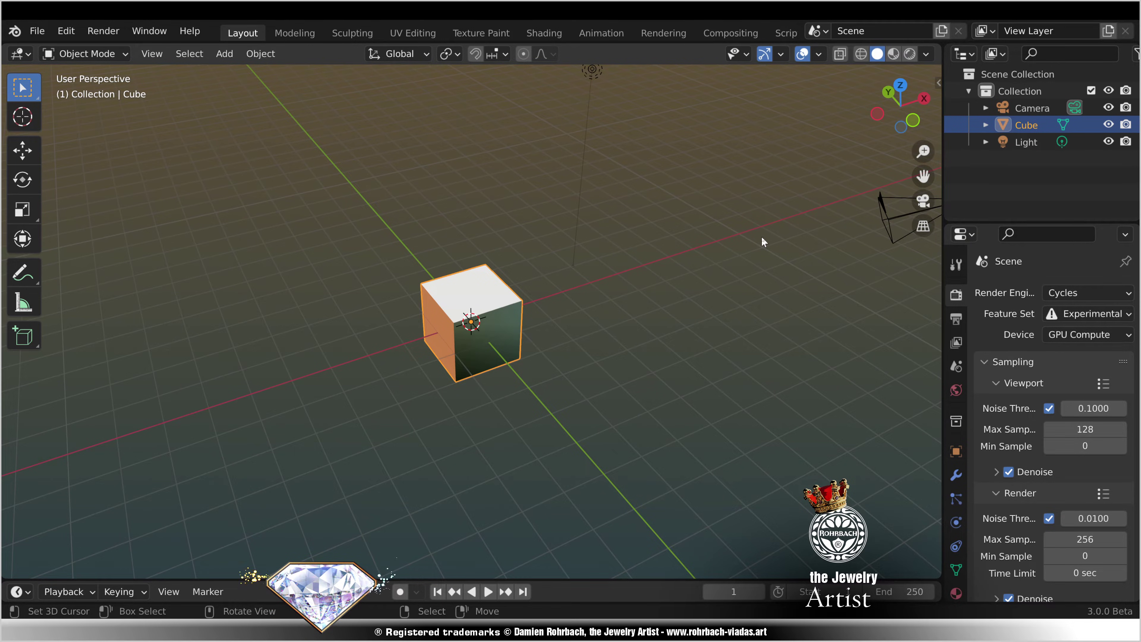
key(Tab)
right_click(625, 277)
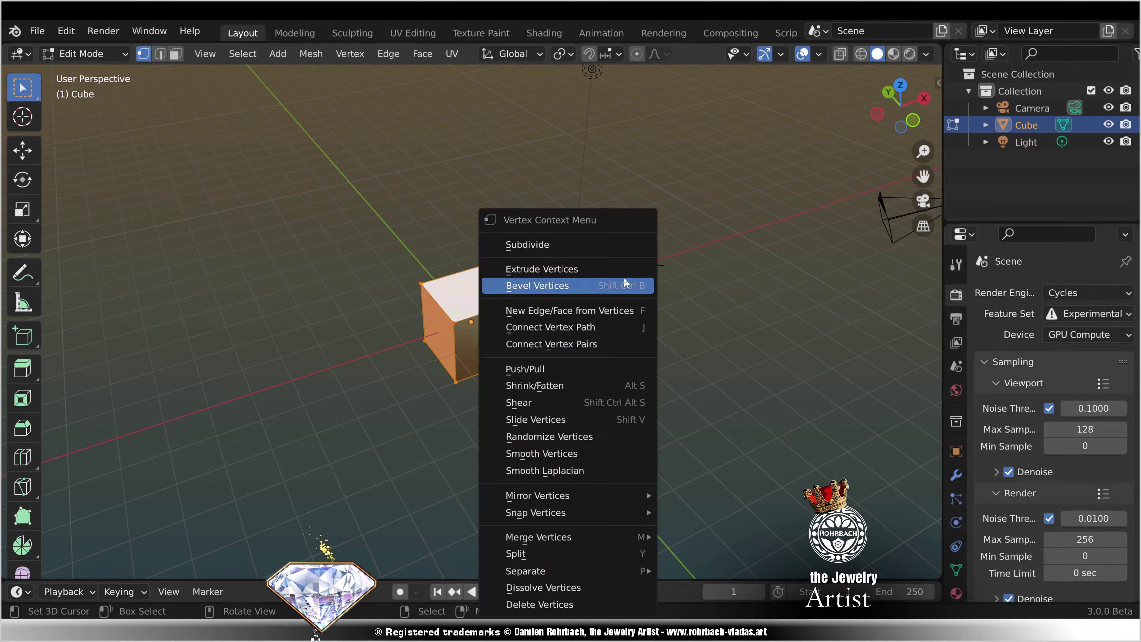
click(584, 244)
key(KP_7)
key(alt+a)
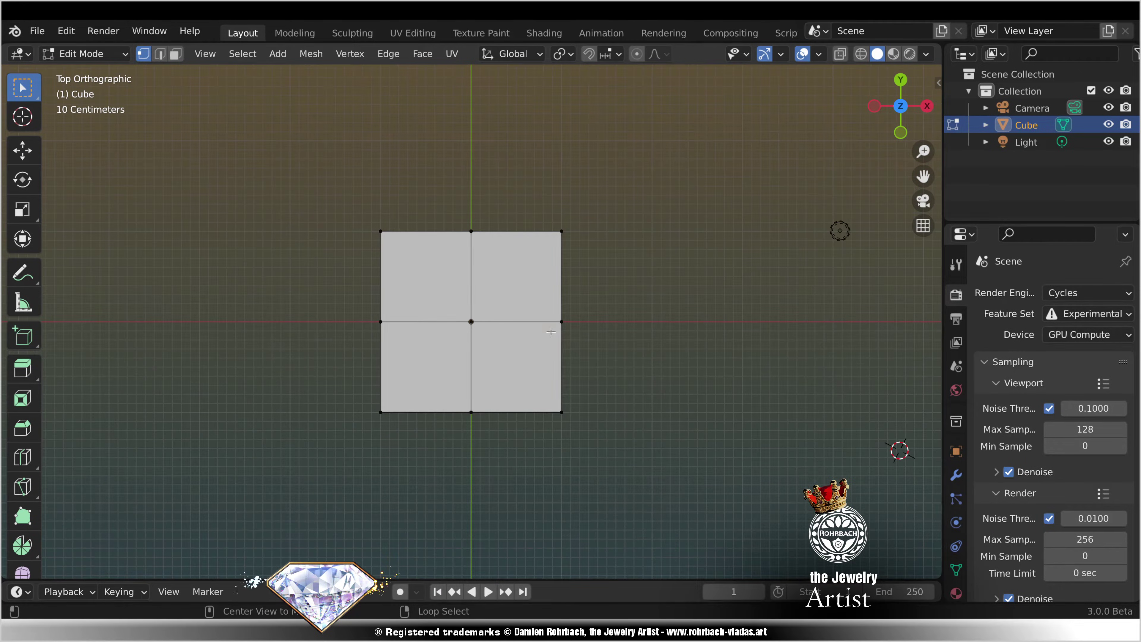
Step: Scale the cube's four vertical corner edges inward to 0.682 on X and Y with Z at 1, and save the file
key(alt+z)
key(c)
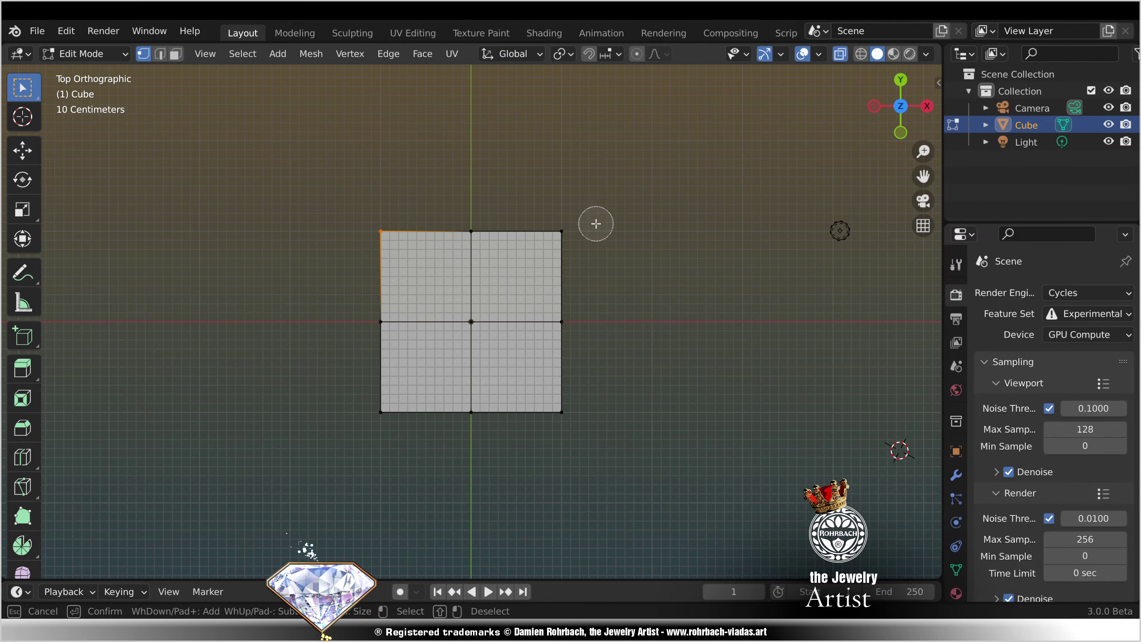
drag(596, 223, 565, 232)
key(Escape)
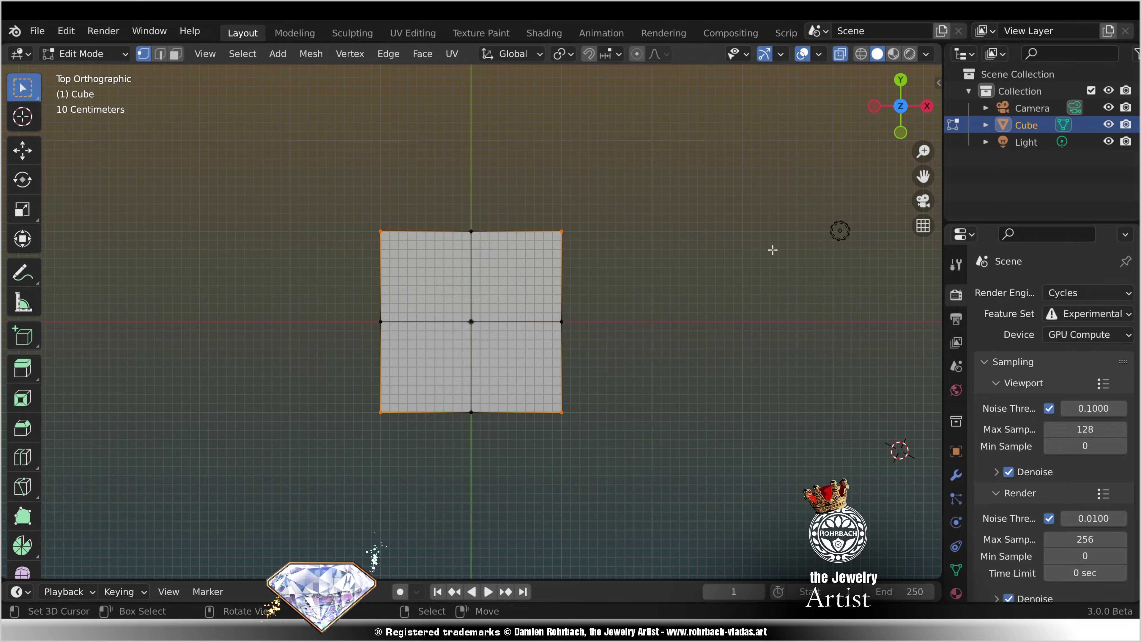
key(s)
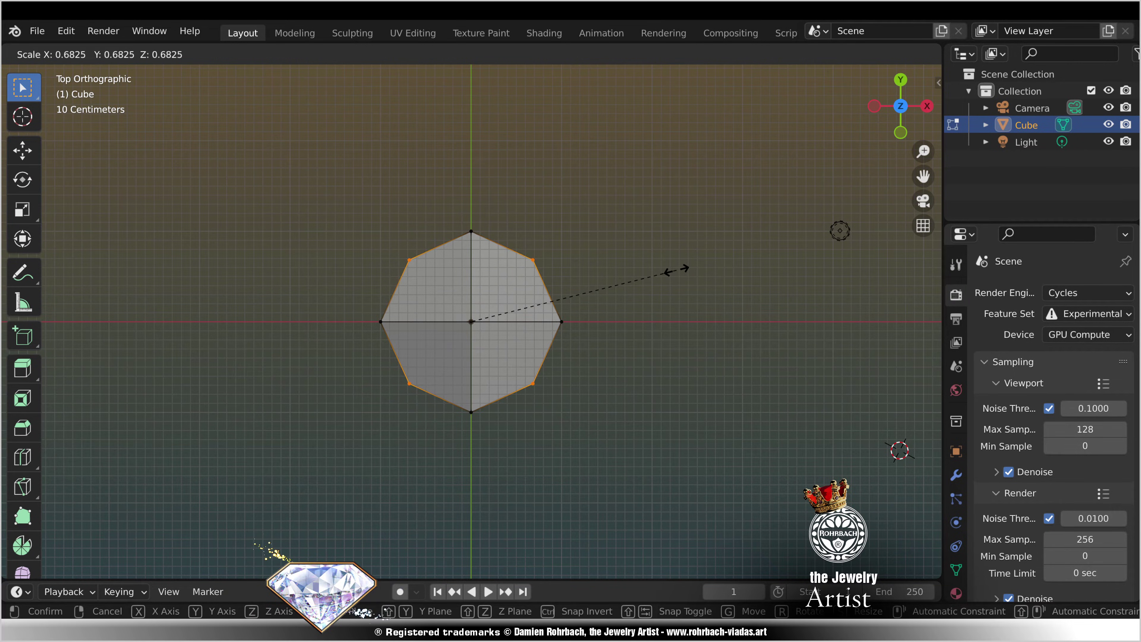
click(676, 270)
click(107, 573)
click(215, 525)
text(1)
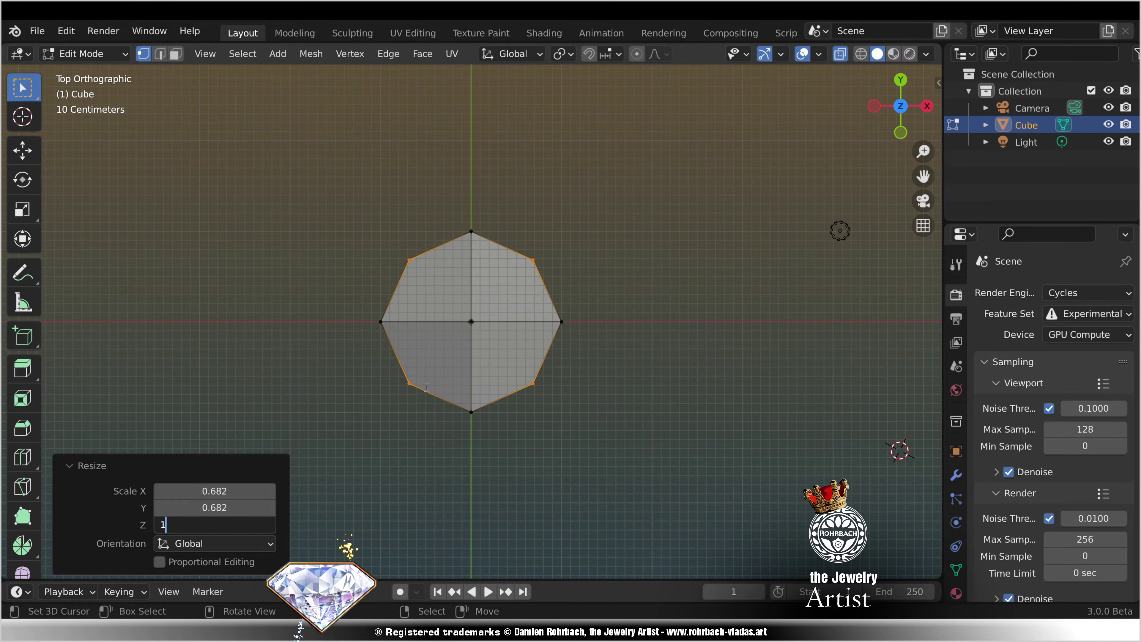
key(Return)
key(ctrl+s)
key(alt+a)
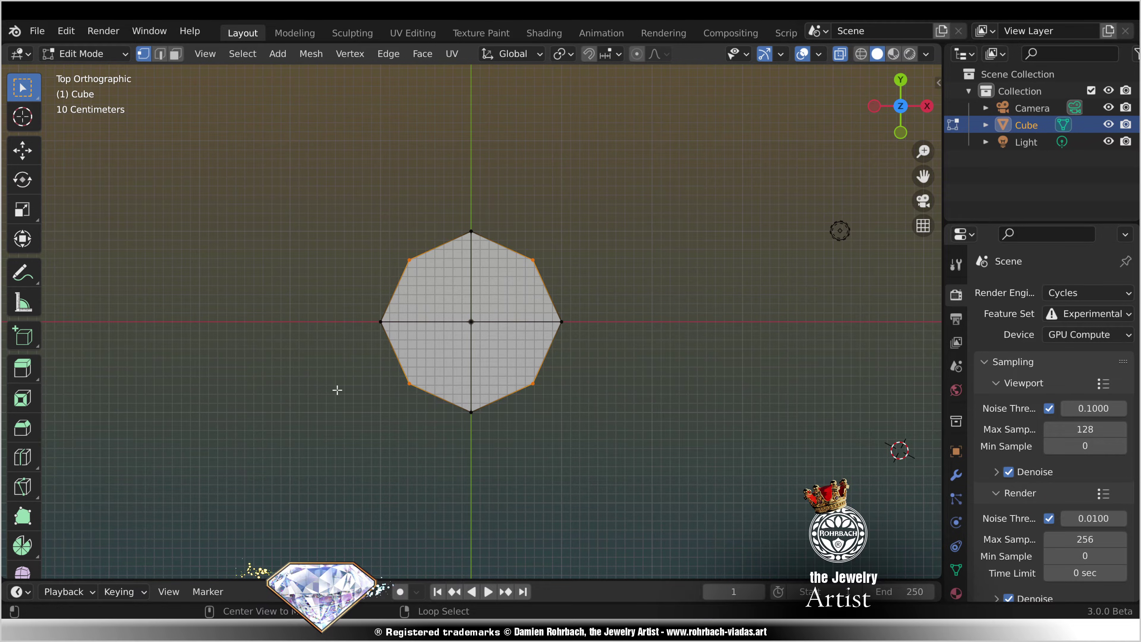
Step: Merge all the bottom vertices at their center to form a point
key(KP_1)
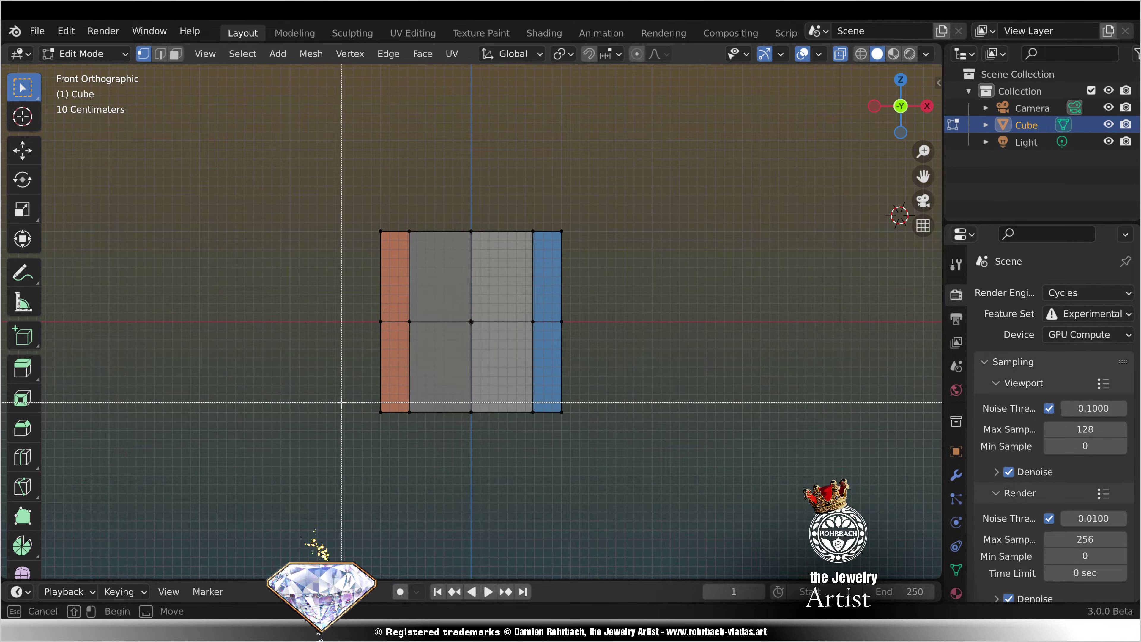
drag(333, 399, 630, 450)
click(310, 54)
mouse_move(351, 171)
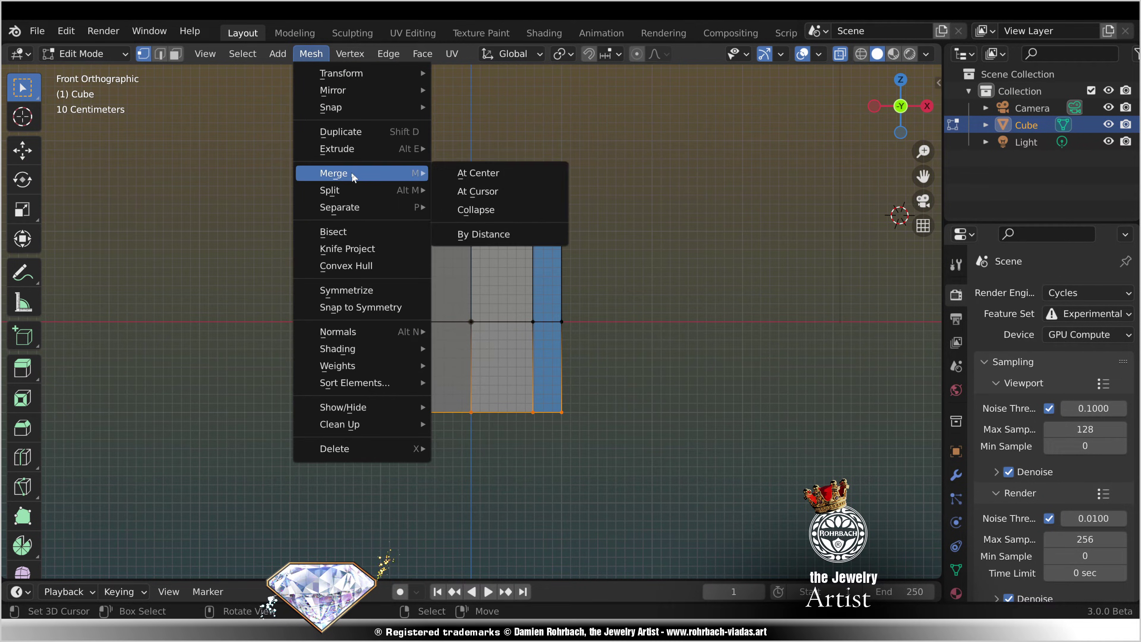
click(473, 174)
click(651, 276)
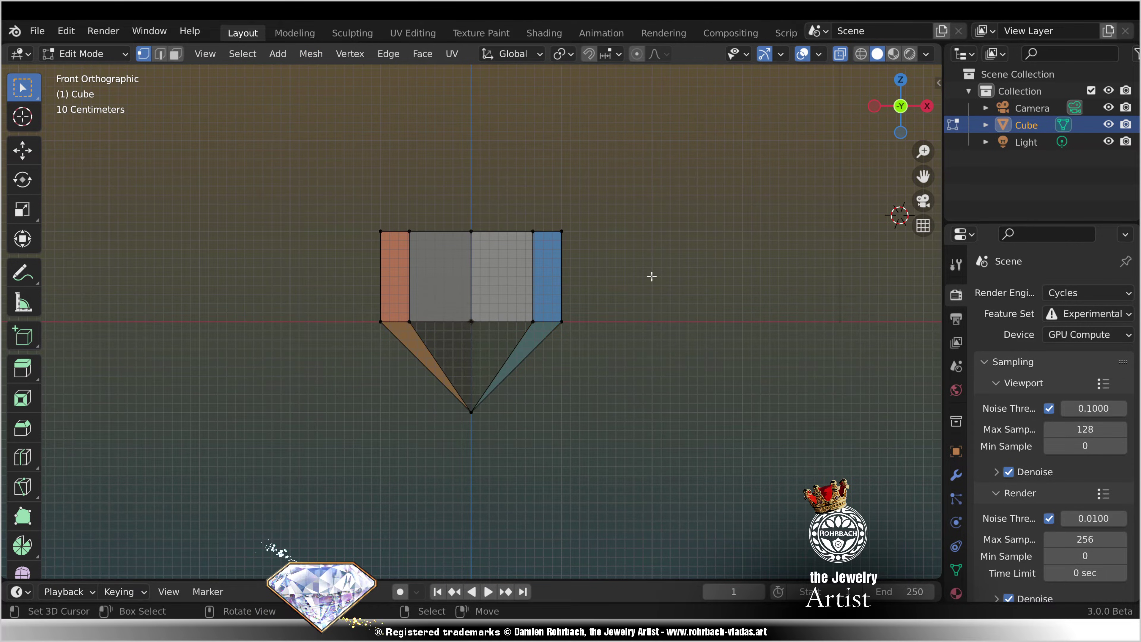
Step: Move the mesh's top vertices by -0.5 m along Z
drag(341, 210, 629, 258)
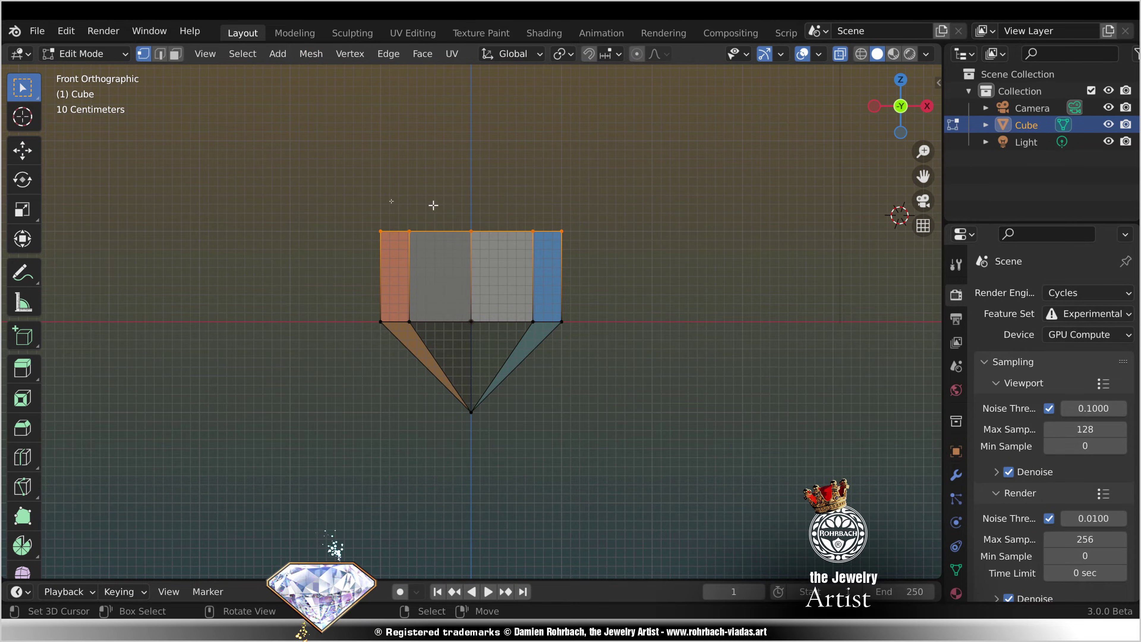
click(30, 162)
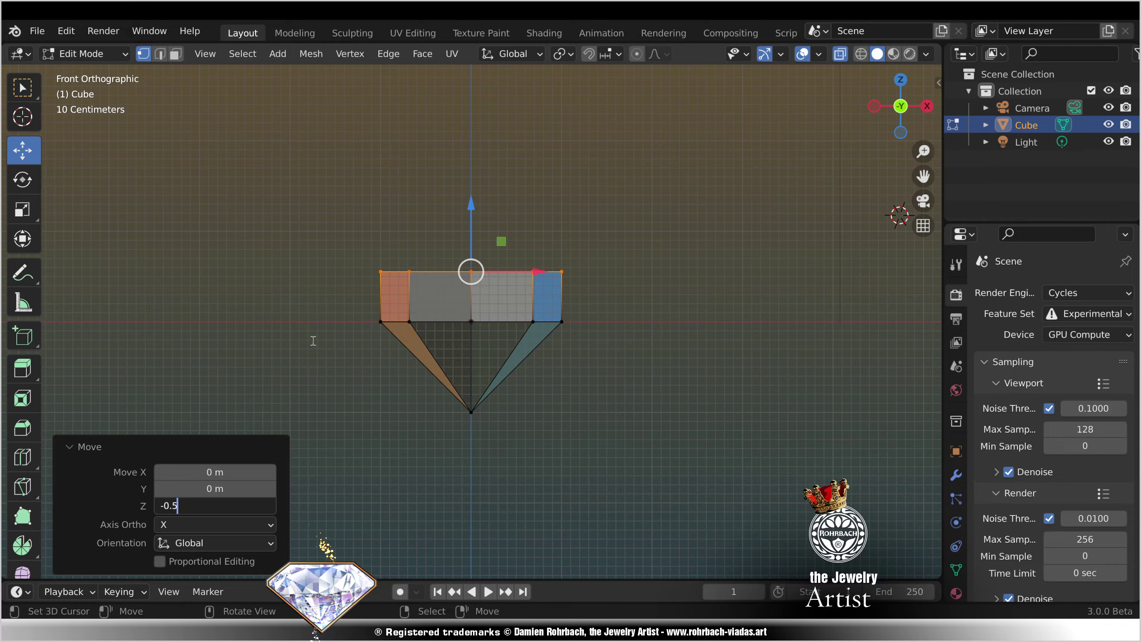
key(Return)
Step: Scale the top vertices to 0.680 on all three axes
key(s)
click(593, 280)
click(202, 490)
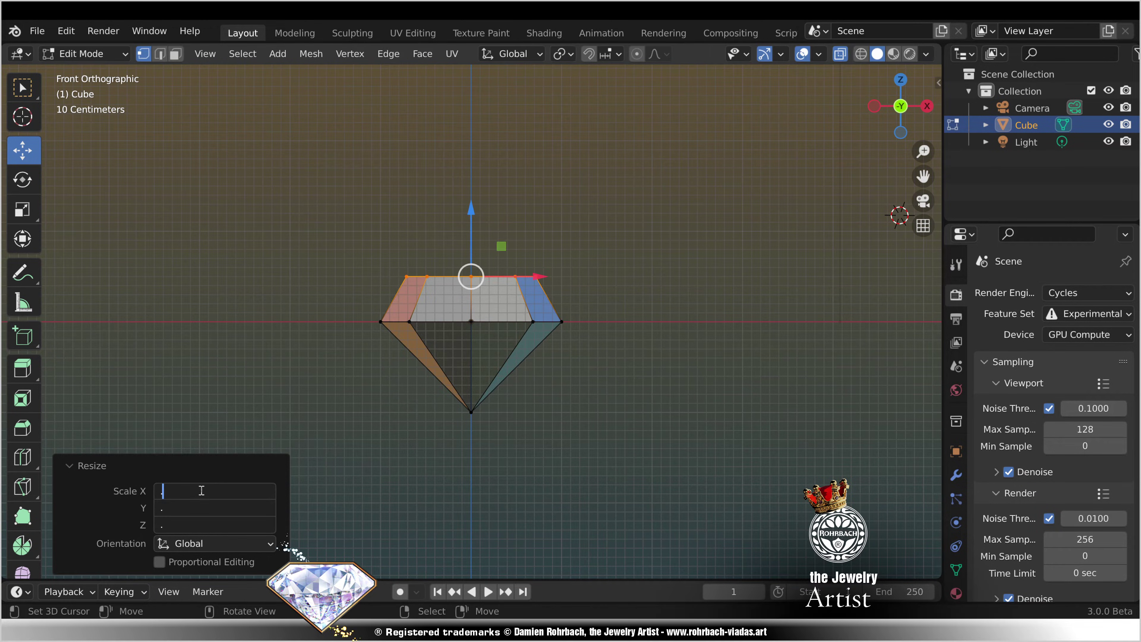
key(Return)
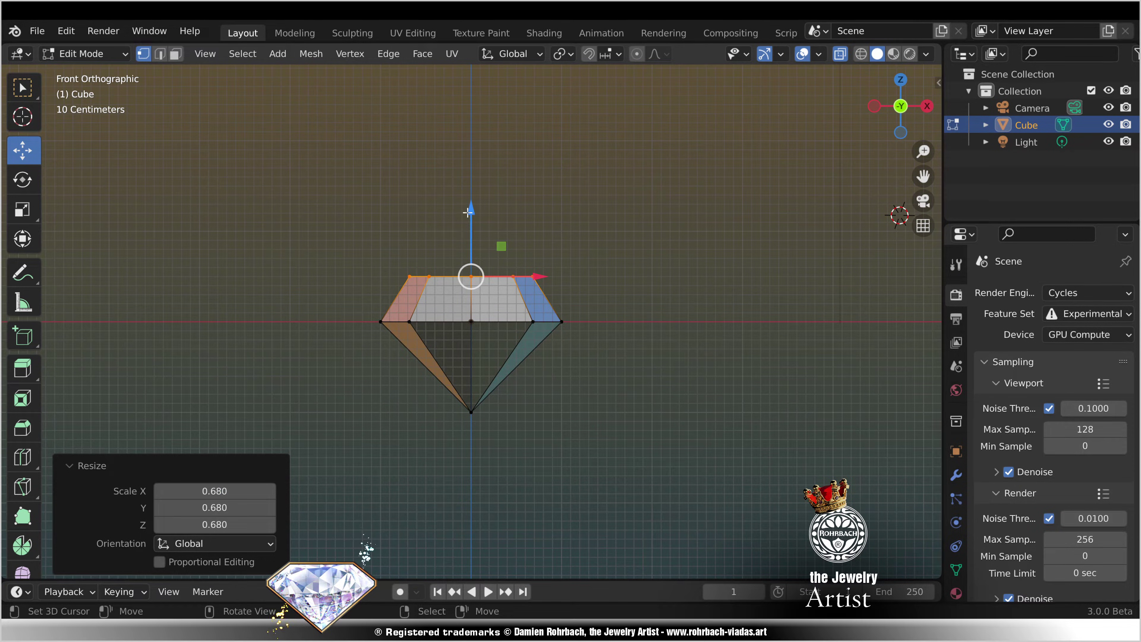
Step: Lower the top vertices by a further 0.168 m along Z and save the file
drag(468, 212, 468, 220)
click(225, 506)
drag(225, 506, 191, 505)
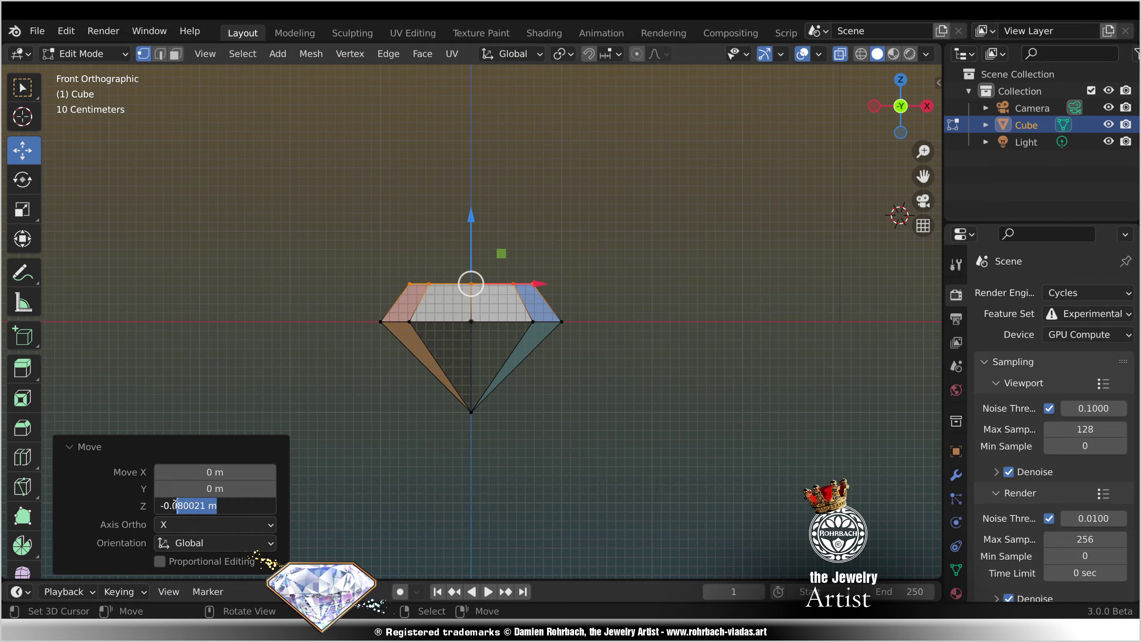
text(168)
key(Return)
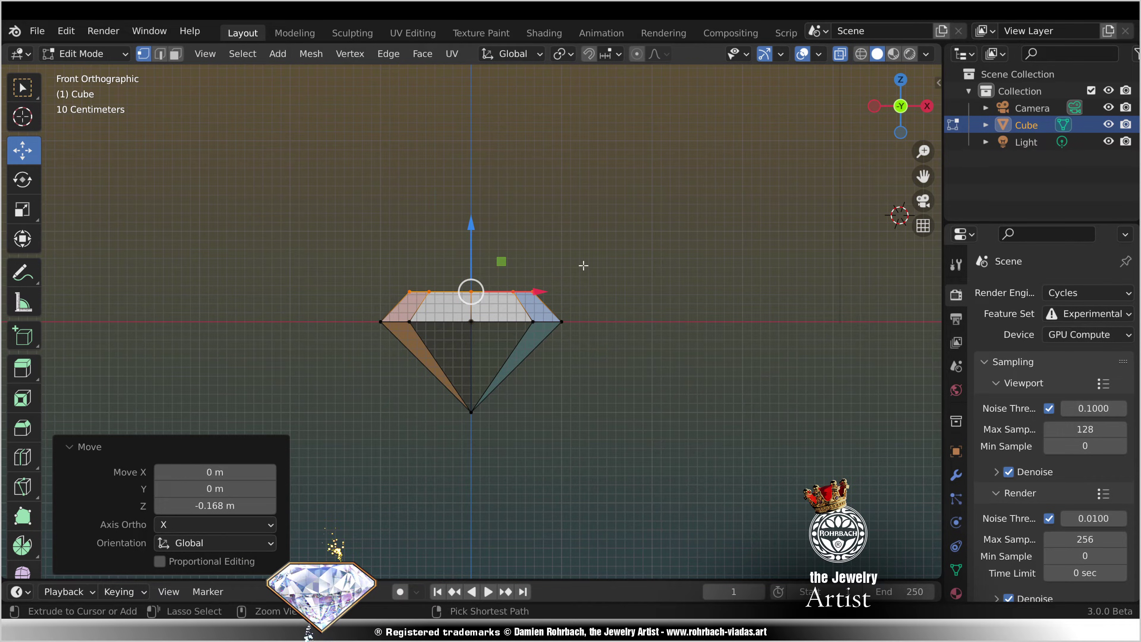
key(ctrl+s)
Step: Subdivide the entire gem mesh with one cut
key(KP_7)
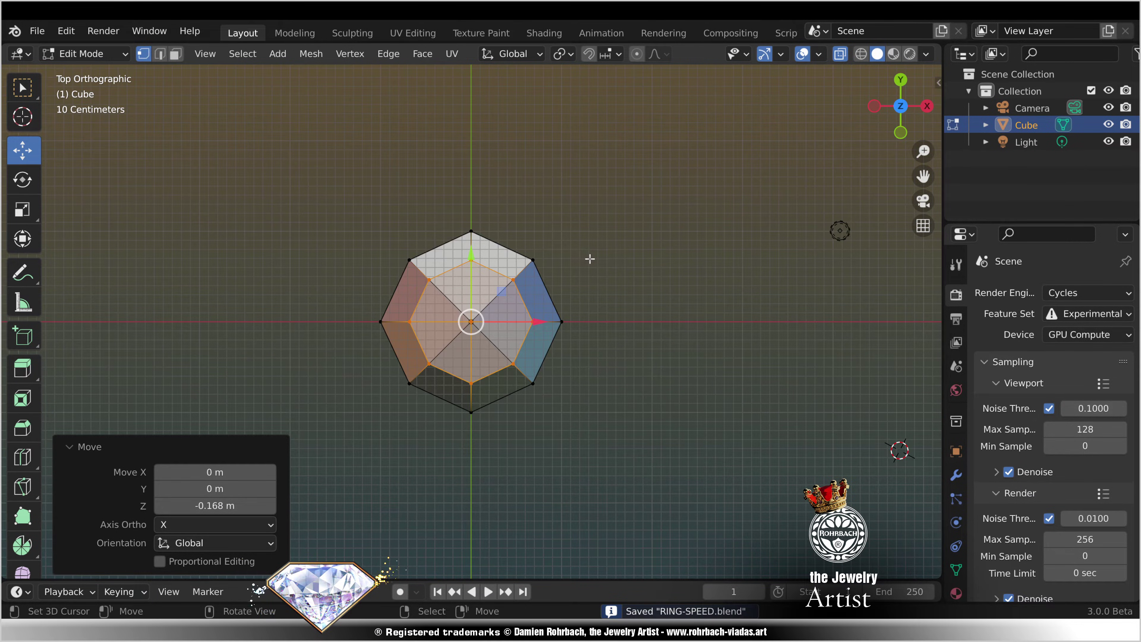
key(a)
right_click(592, 220)
click(582, 216)
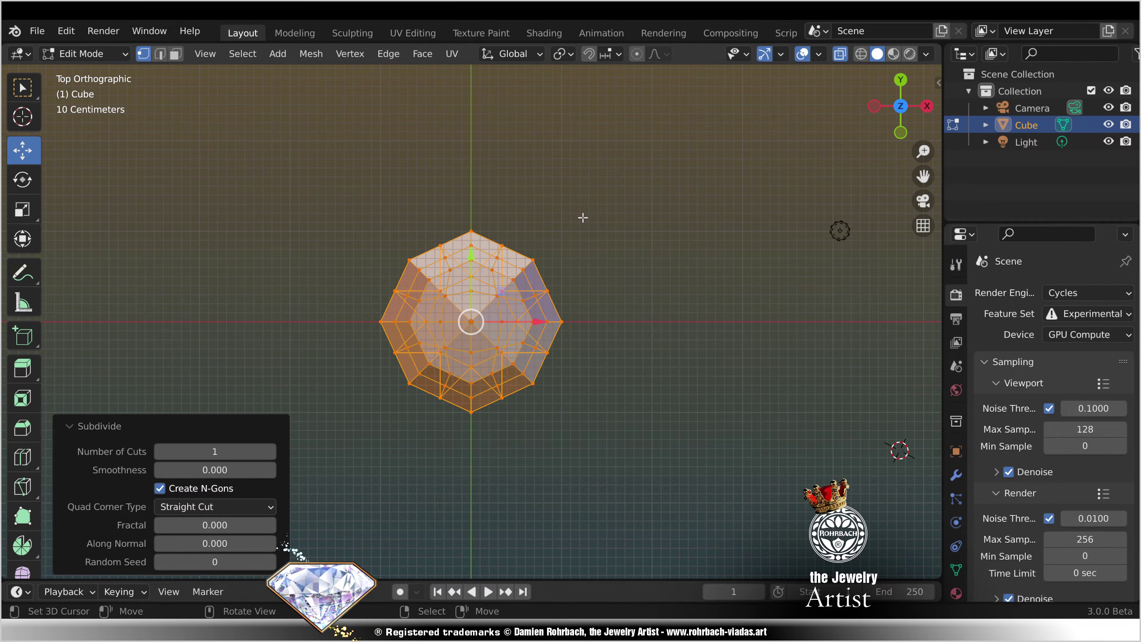
key(alt+a)
Step: Scale the eight midpoint vertices on the outer rim outward by about 1.077 to round the girdle
key(alt+z)
scroll(418, 146, up, 4)
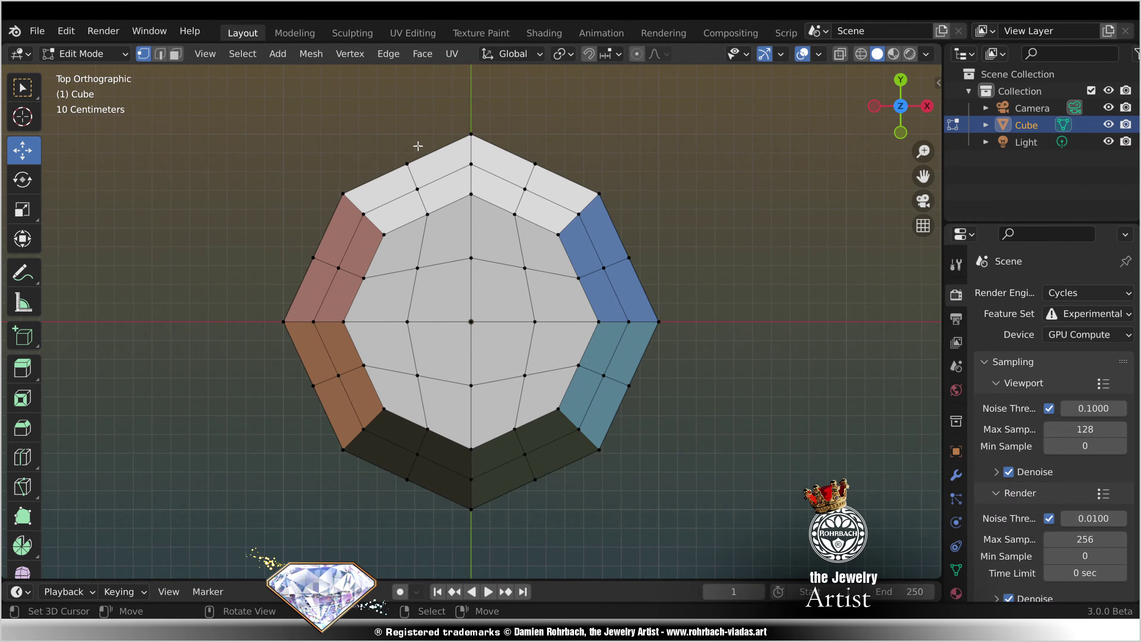
key(c)
mouse_move(545, 164)
mouse_down()
mouse_move(639, 247)
mouse_move(629, 387)
mouse_move(519, 477)
mouse_move(309, 400)
mouse_move(300, 255)
mouse_up()
key(Return)
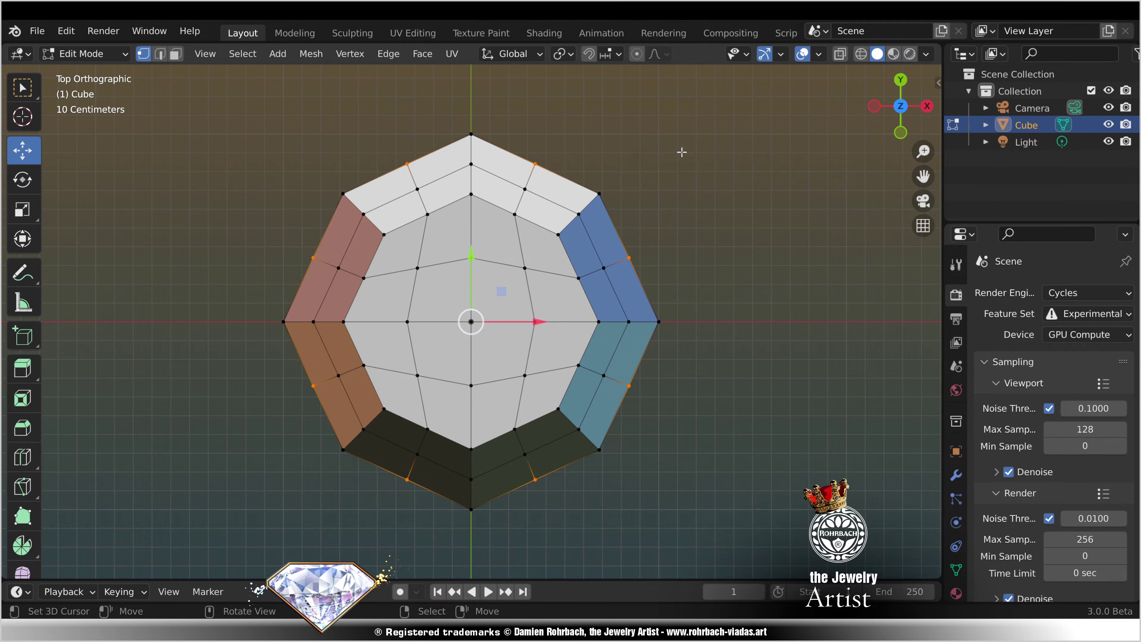
key(s)
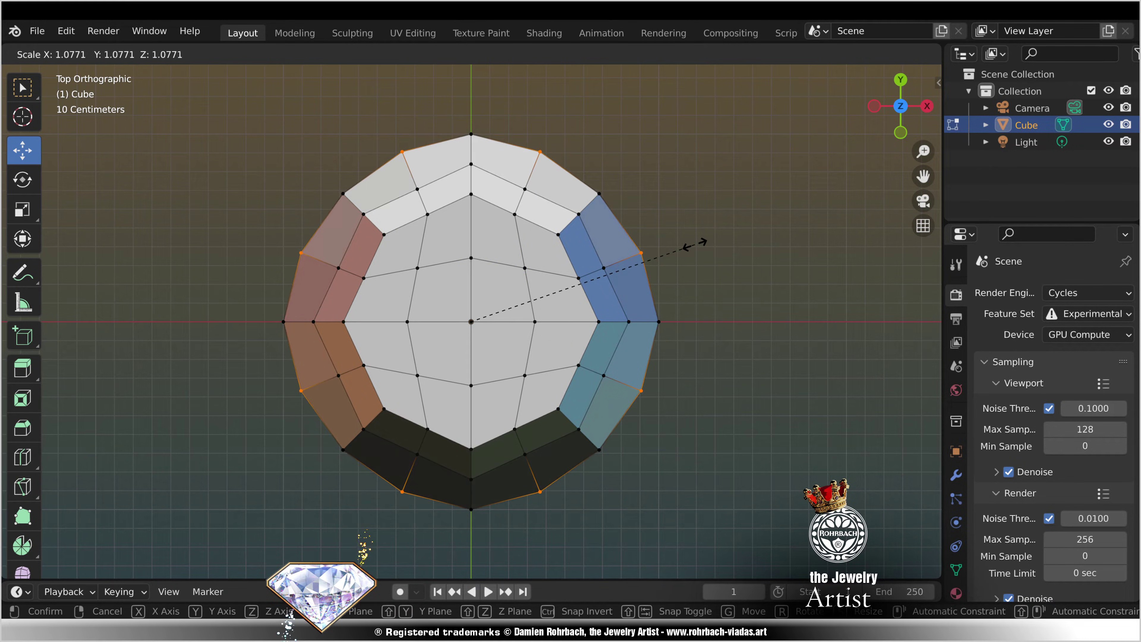
click(692, 242)
key(alt+a)
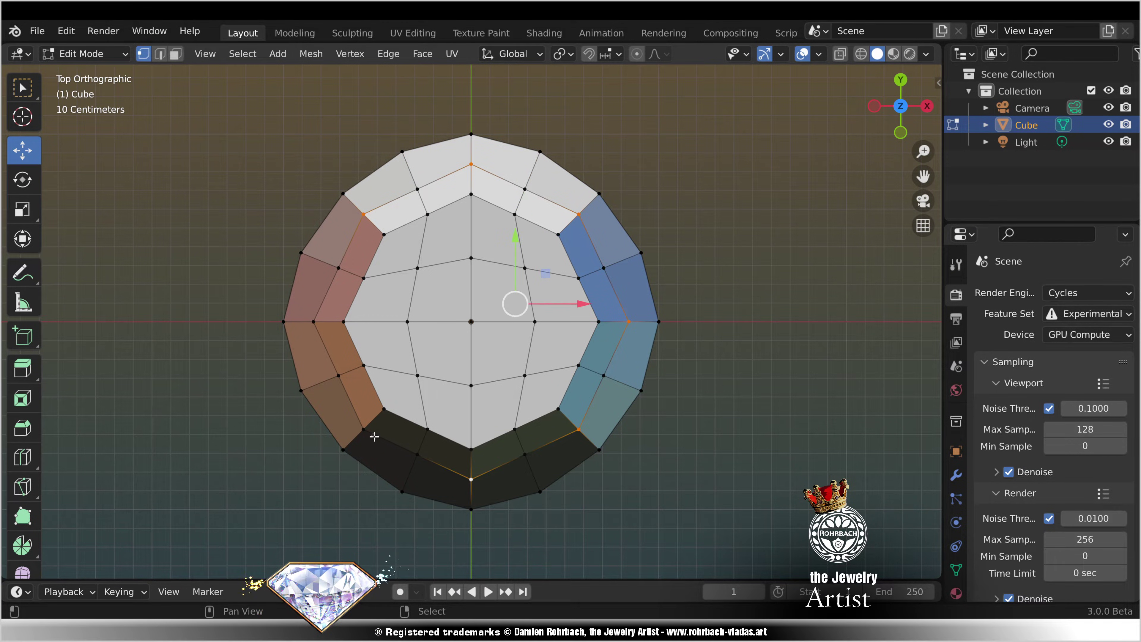
Step: Delete the eight corner vertices in the ring between the girdle and the flat top, and save the file
key(x)
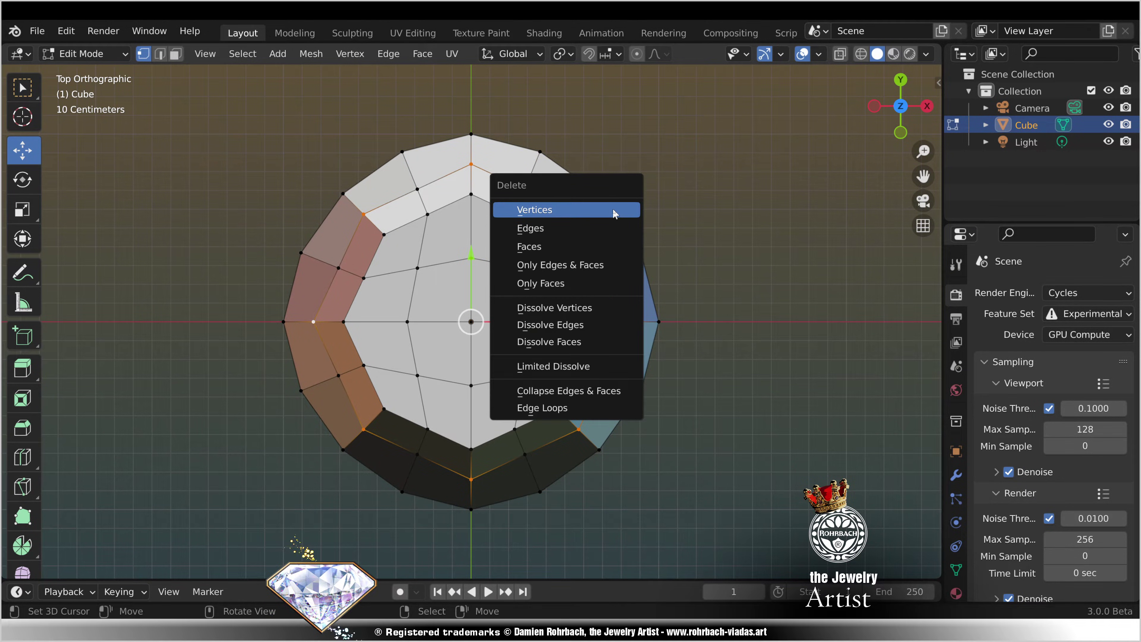
click(613, 207)
middle_drag(613, 208, 613, 315)
key(ctrl+s)
Step: Fill the first two kite-shaped gaps around the crown, each with a four-vertex face
shift+right_click(516, 396)
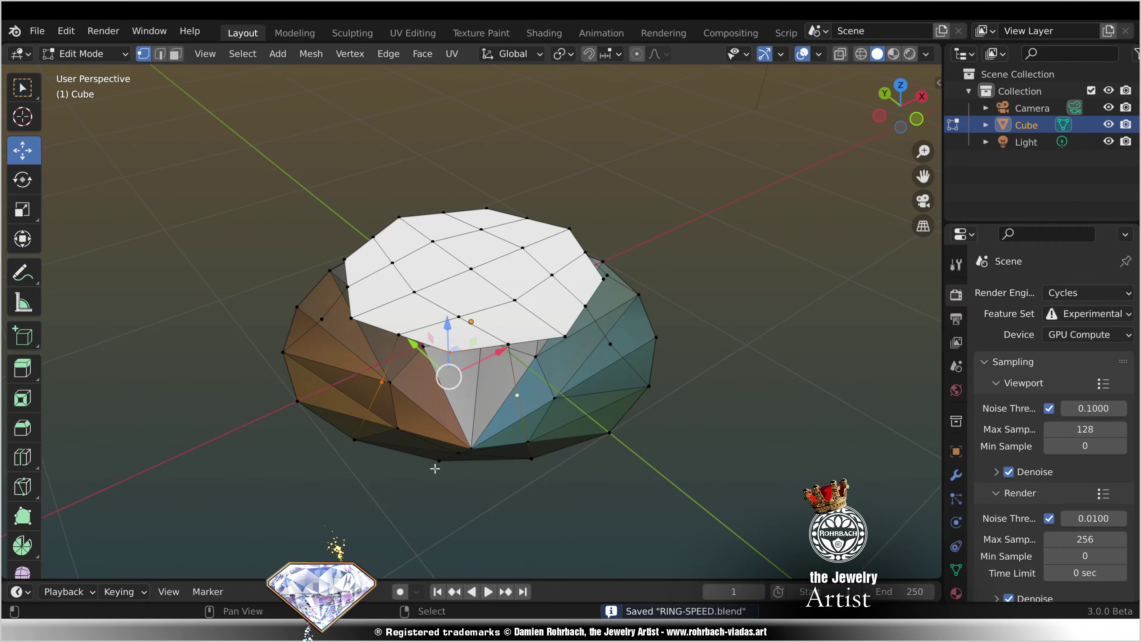
shift+right_click(434, 468)
key(f)
middle_drag(586, 367, 456, 407)
right_click(442, 404)
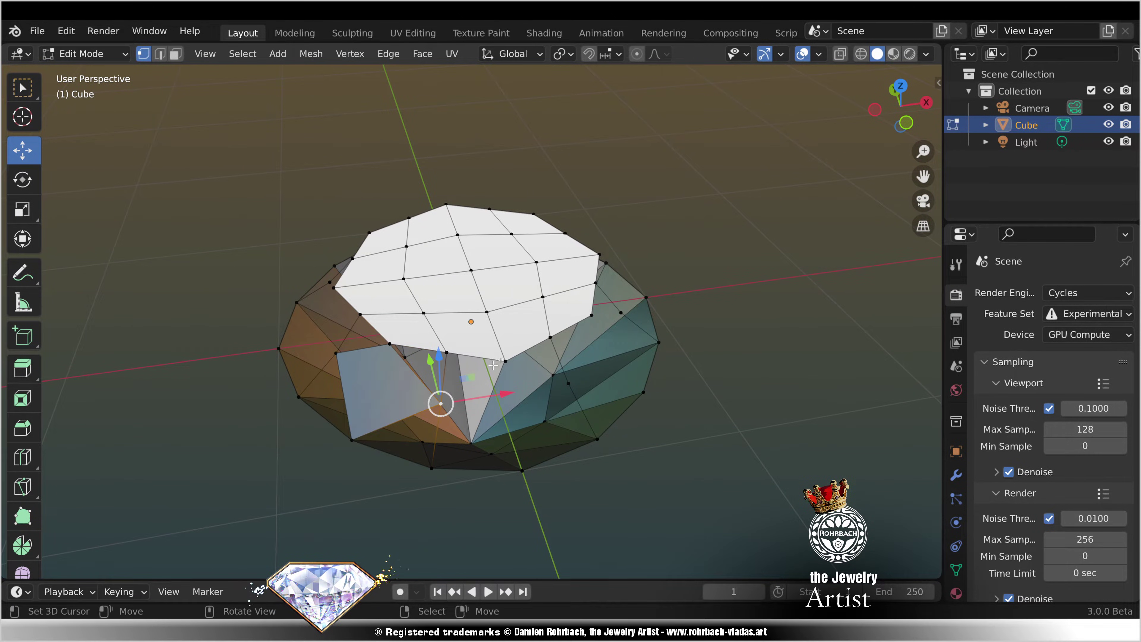
shift+right_click(505, 362)
shift+right_click(568, 383)
shift+right_click(523, 471)
key(f)
Step: Continue around the crown, filling the next kite-shaped gaps with faces
middle_drag(645, 408, 571, 408)
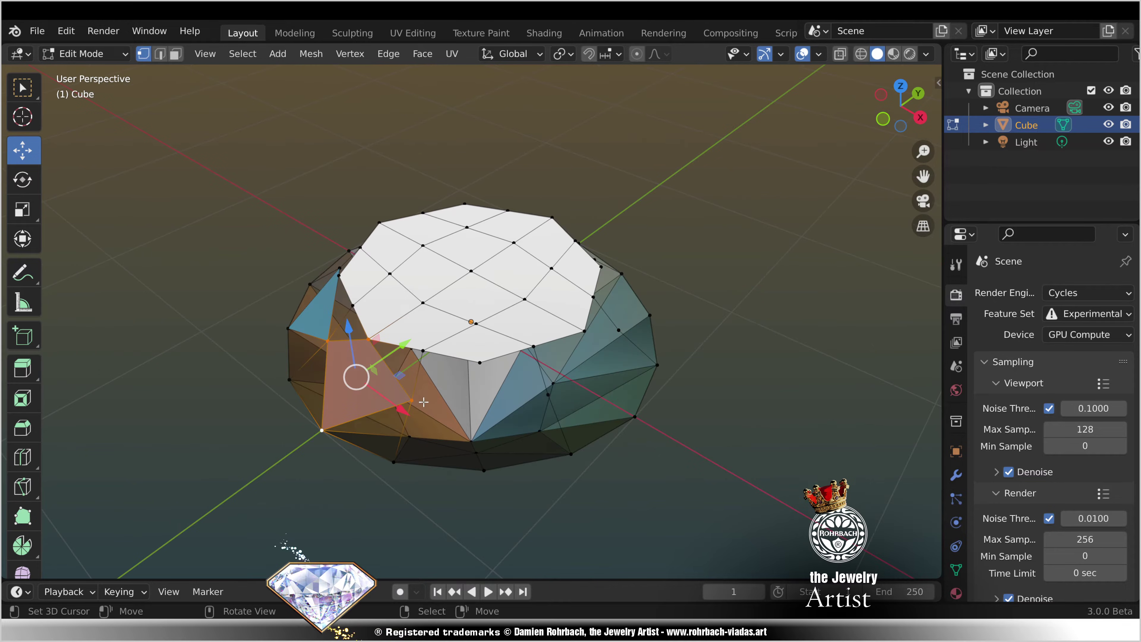
right_click(412, 400)
shift+right_click(473, 355)
shift+click(496, 470)
middle_drag(496, 470, 528, 364)
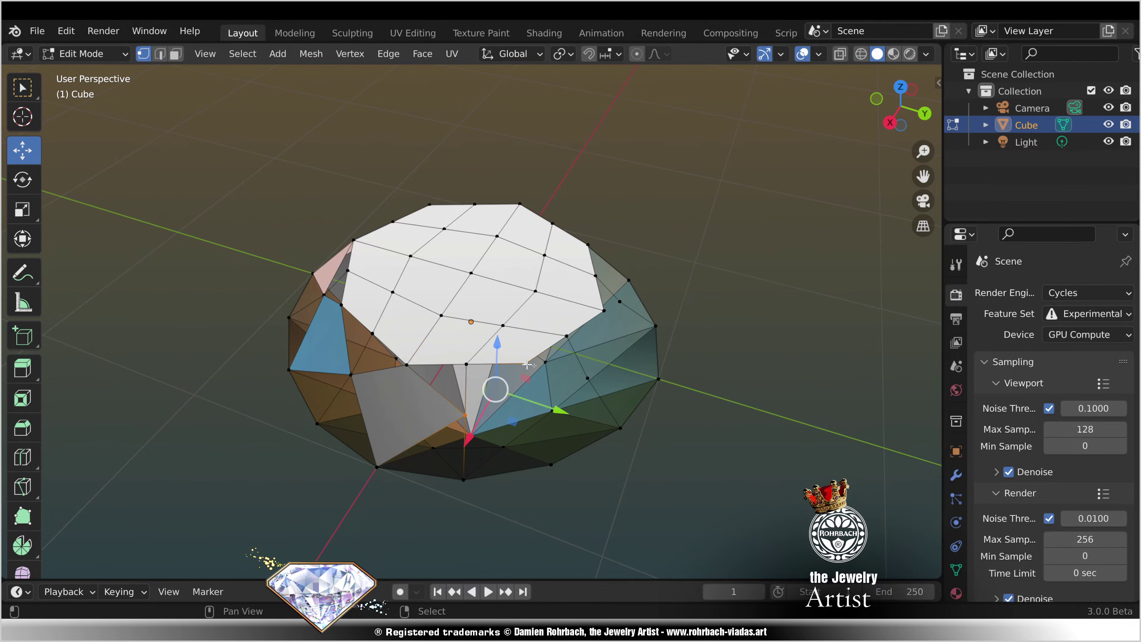
shift+right_click(567, 466)
key(f)
Step: Fill the remaining kite-shaped gaps to close the crown
right_click(487, 413)
middle_drag(614, 441, 661, 432)
shift+right_click(544, 359)
shift+right_click(606, 362)
shift+right_click(586, 456)
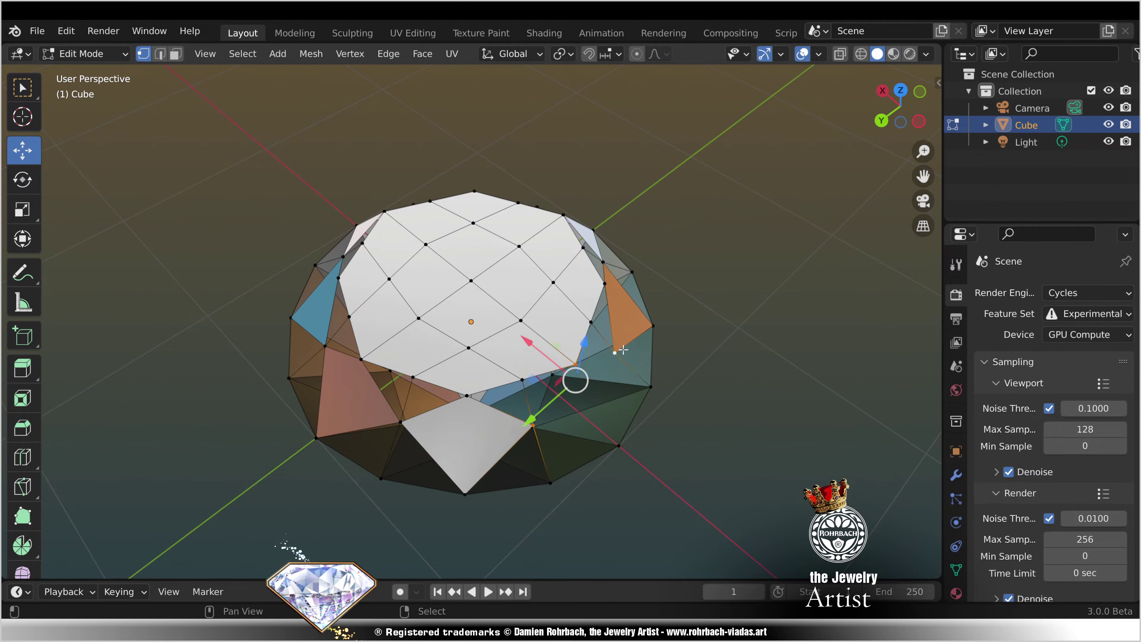
key(f)
Step: Recalculate the whole mesh's normals to the outside and save the file
key(a)
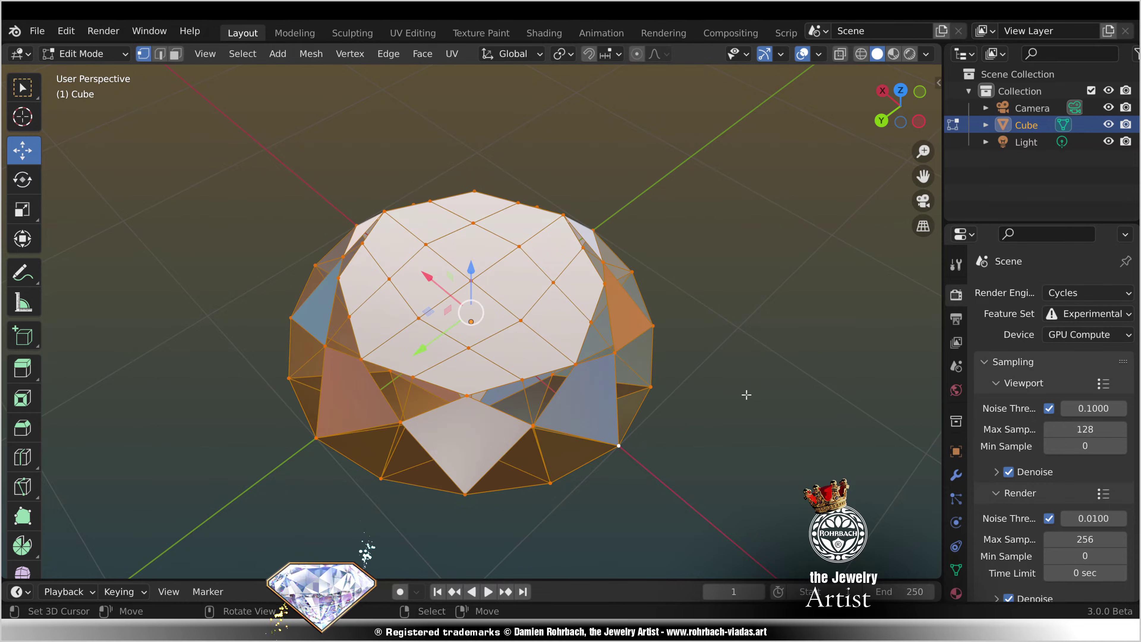
key(shift+n)
key(alt+a)
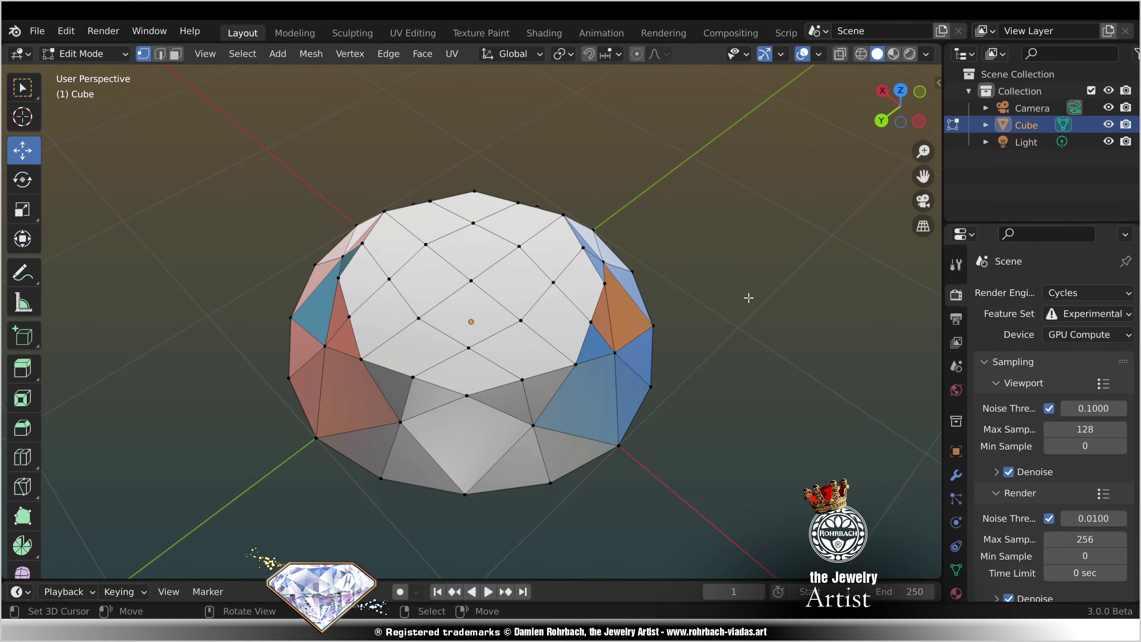
key(KP_1)
key(a)
click(311, 54)
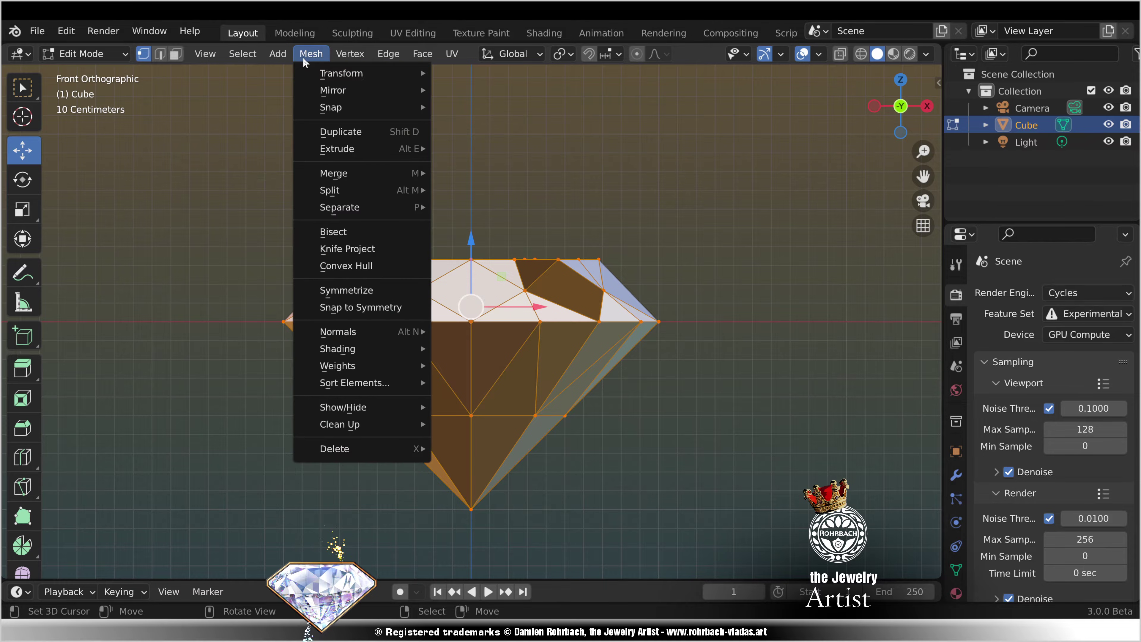
mouse_move(357, 332)
click(552, 90)
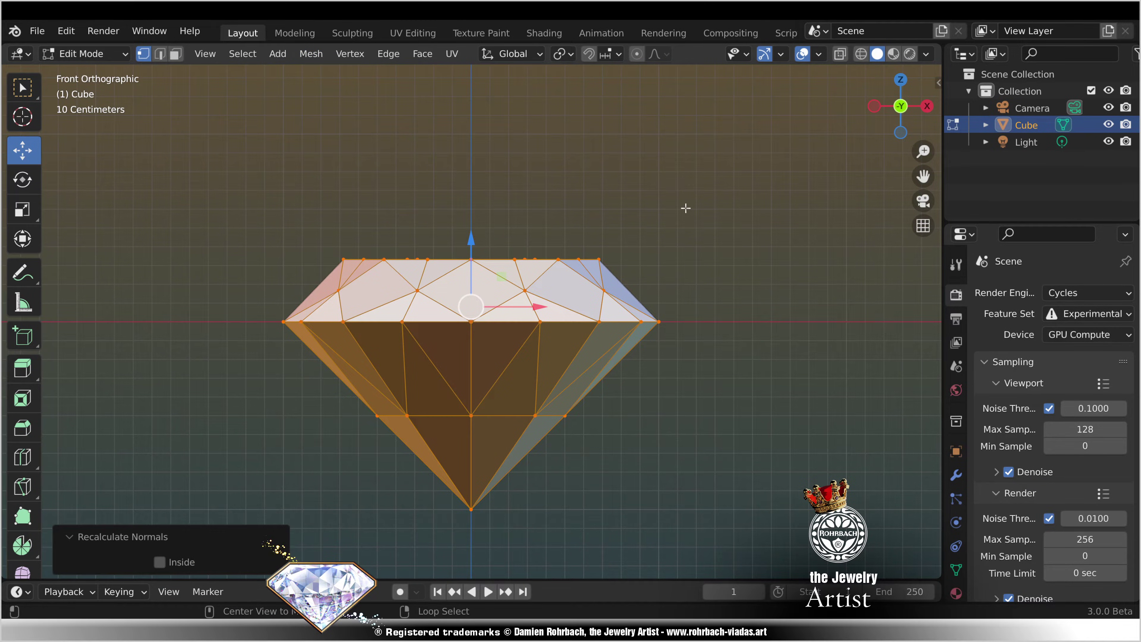
key(alt+a)
key(ctrl+s)
Step: Scale the ring of vertices halfway up the crown outward to widen the upper facets
key(b)
drag(265, 273, 705, 303)
key(s)
click(365, 542)
key(alt+a)
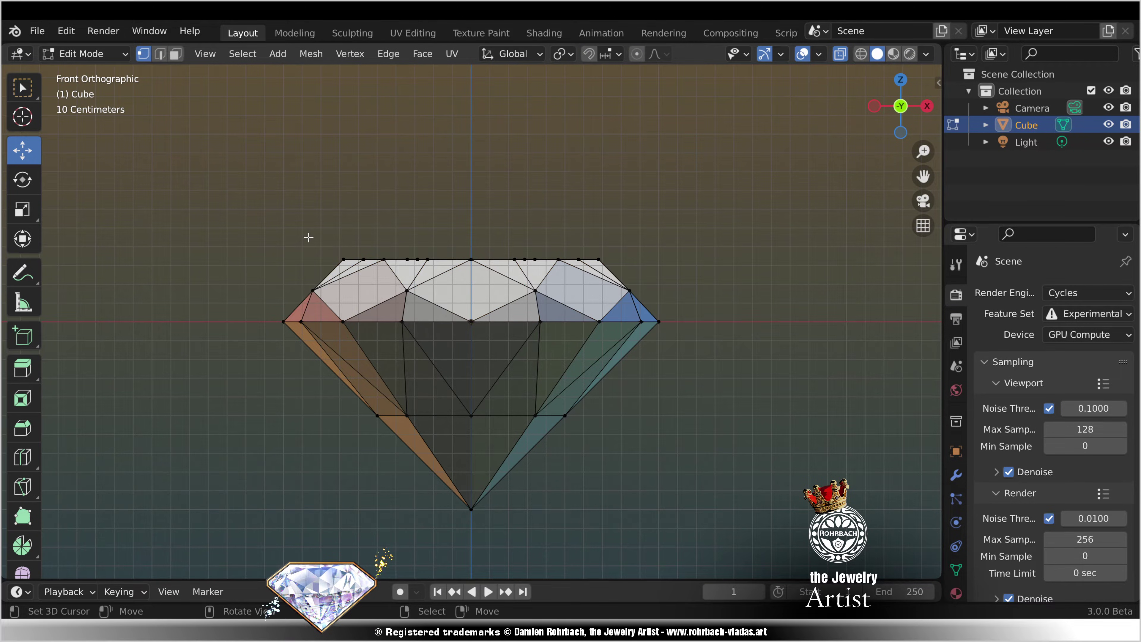
Step: Lower all the vertices of the diamond's flat table slightly along the Z axis
key(b)
drag(309, 238, 660, 271)
drag(472, 194, 471, 198)
double_click(217, 506)
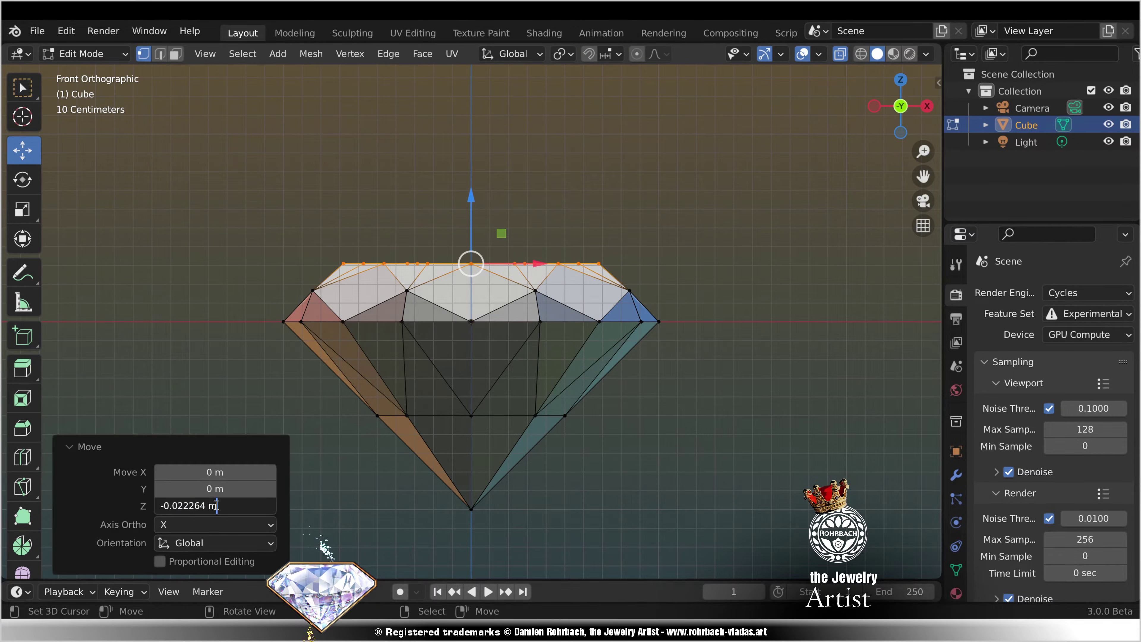
text(5)
key(Return)
key(alt+a)
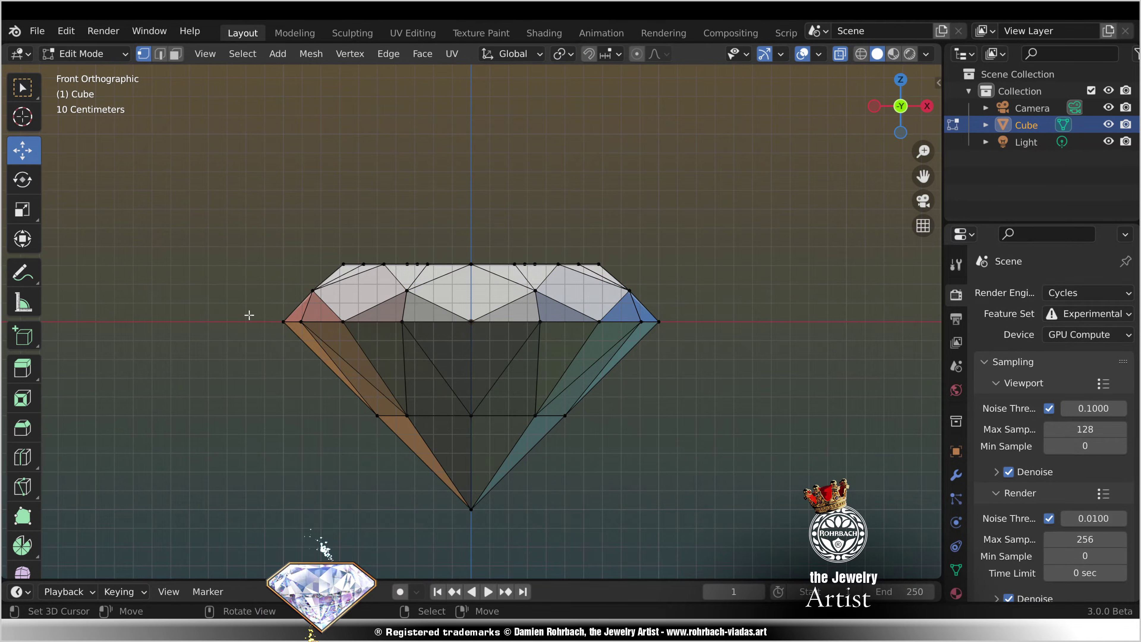
Step: Select all vertices from the girdle down to the culet and split them from the crown
key(b)
drag(249, 314, 734, 535)
right_click(734, 261)
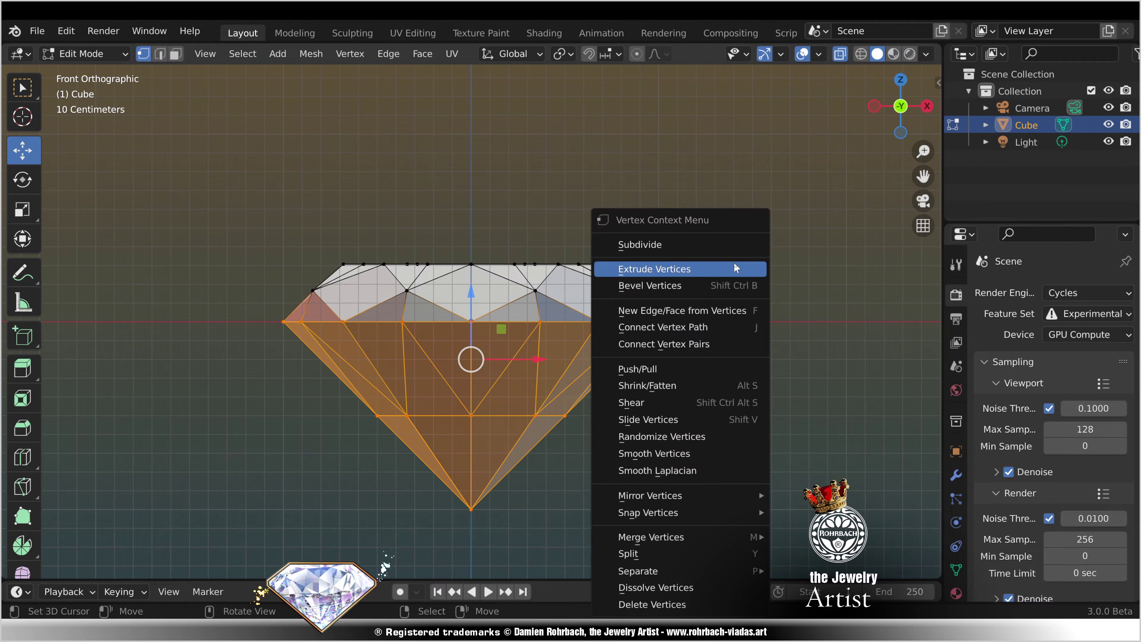
click(633, 554)
Step: Rotate the split lower part of the diamond by -22.5° about the Z axis in top view
key(KP_7)
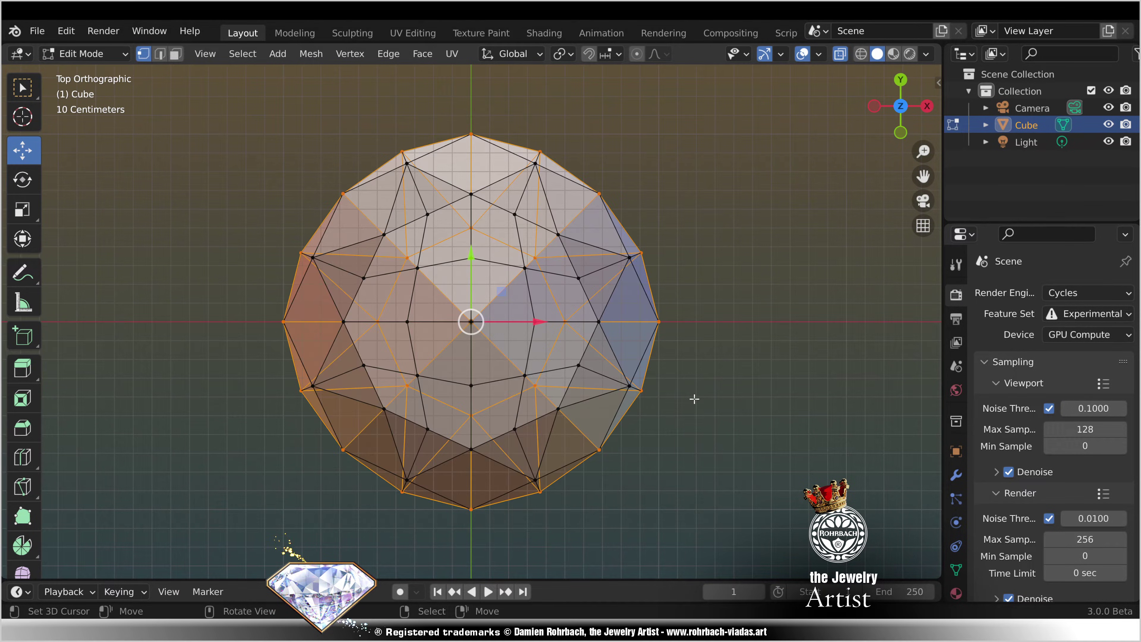
key(r)
click(670, 123)
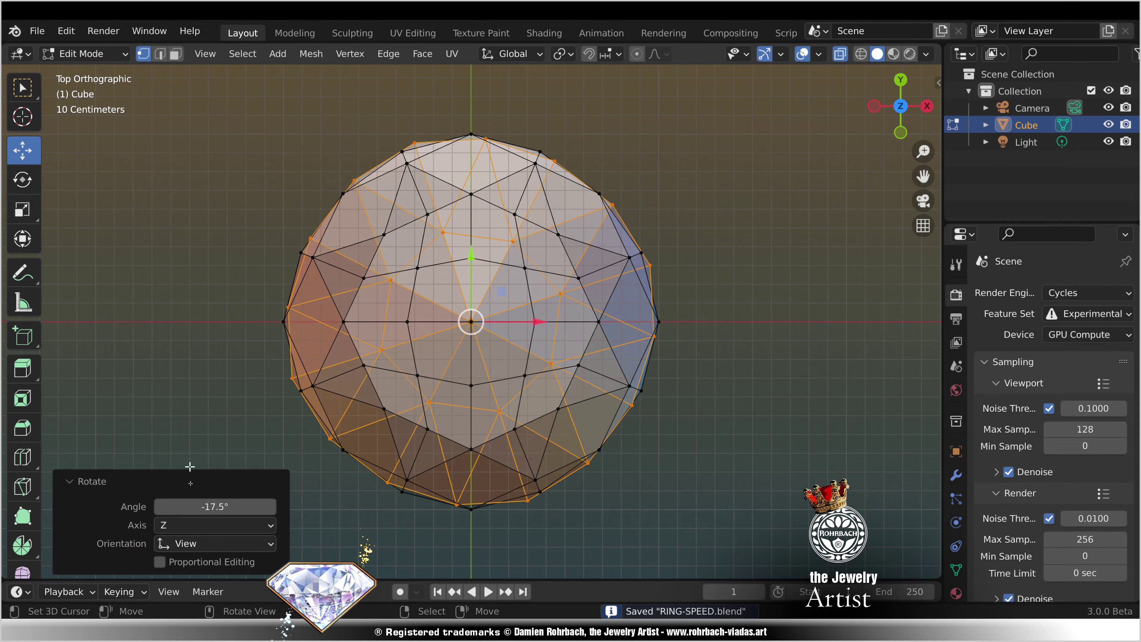
click(217, 507)
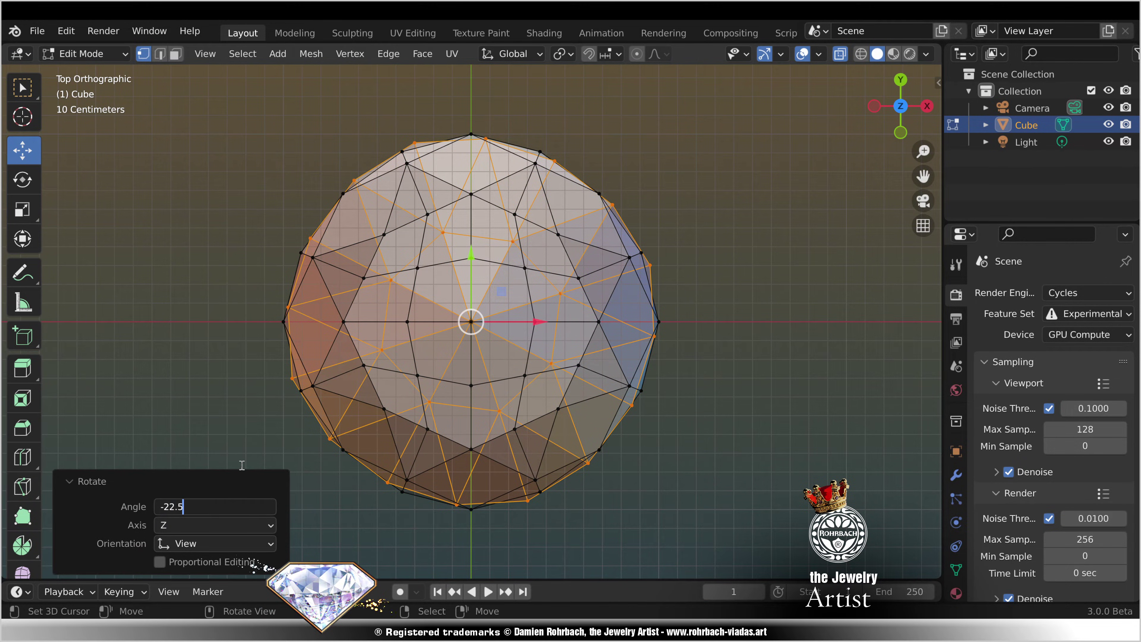
text(-22.5)
key(Return)
Step: Move the lower part down about 0.039 m along Z to open a girdle gap below the crown
key(KP_1)
key(g)
key(z)
click(421, 329)
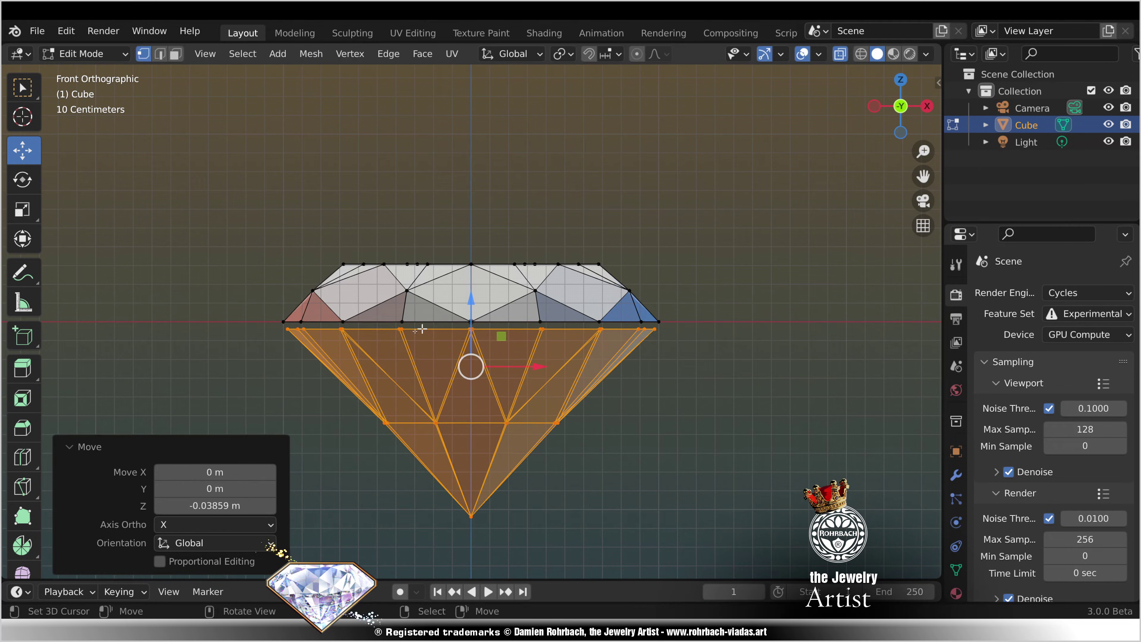
Step: Bridge the two girdle edge loops between crown and lower part, and subdivide the new band with one cut
key(alt+a)
key(b)
drag(239, 312, 704, 342)
click(386, 53)
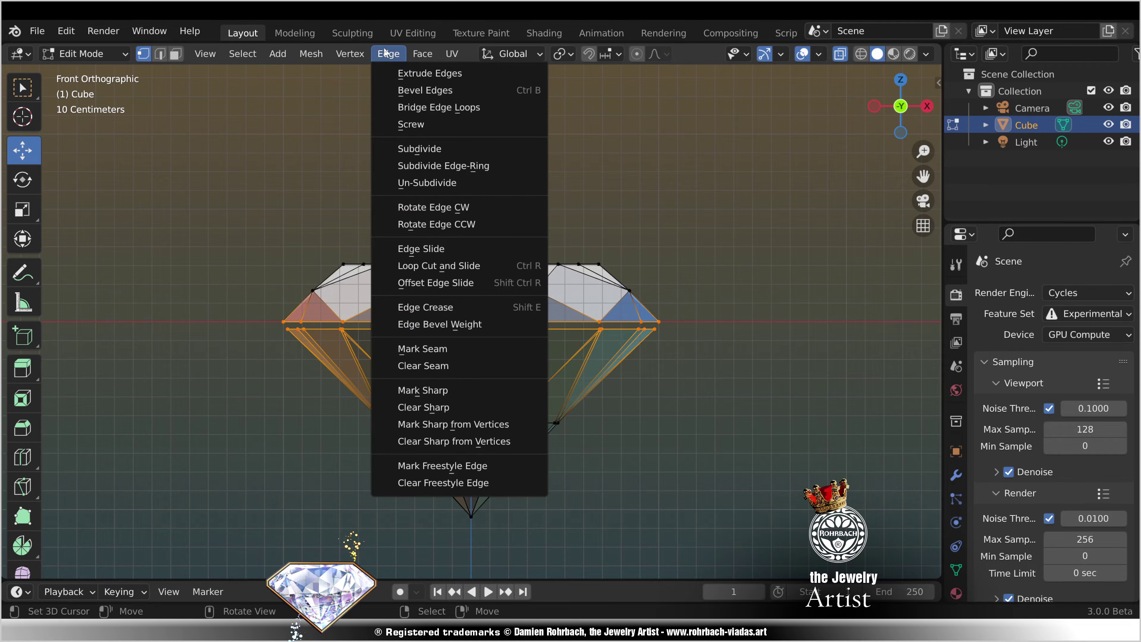
click(439, 107)
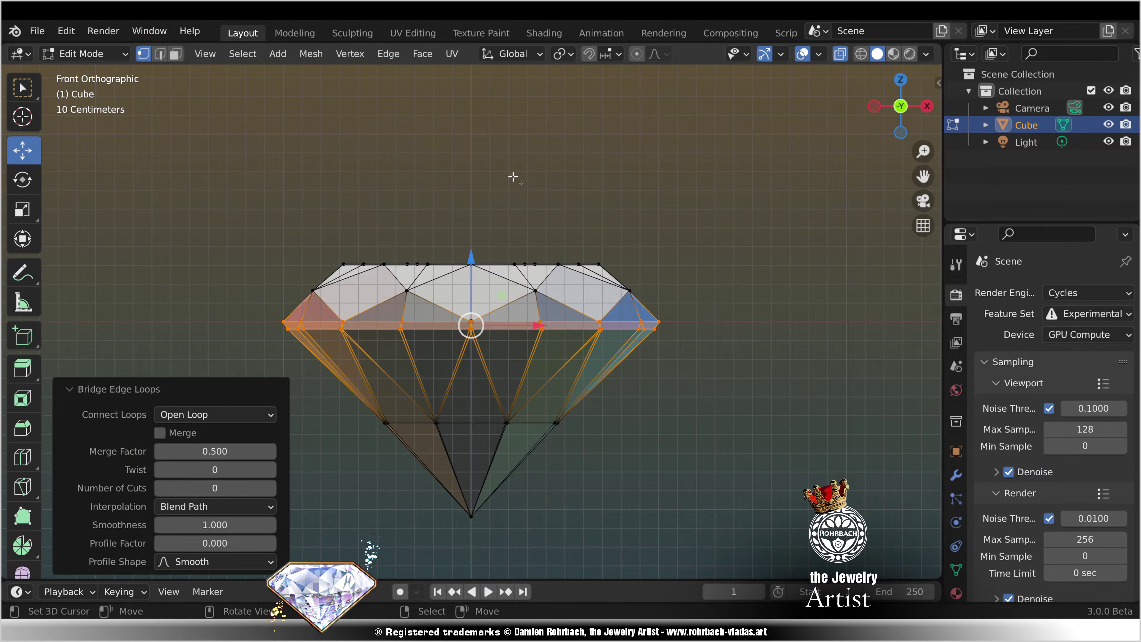
right_click(607, 227)
click(539, 65)
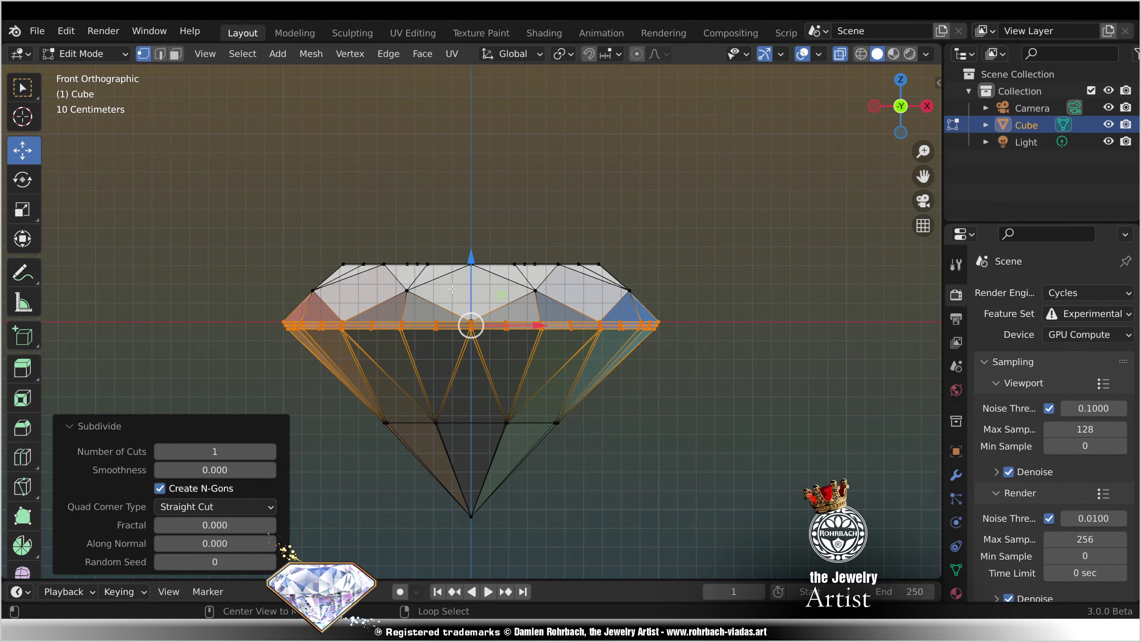
Step: Select the middle vertices around the subdivided girdle band and scale them along the Z axis
click(407, 367)
scroll(406, 367, up, 4)
click(102, 320)
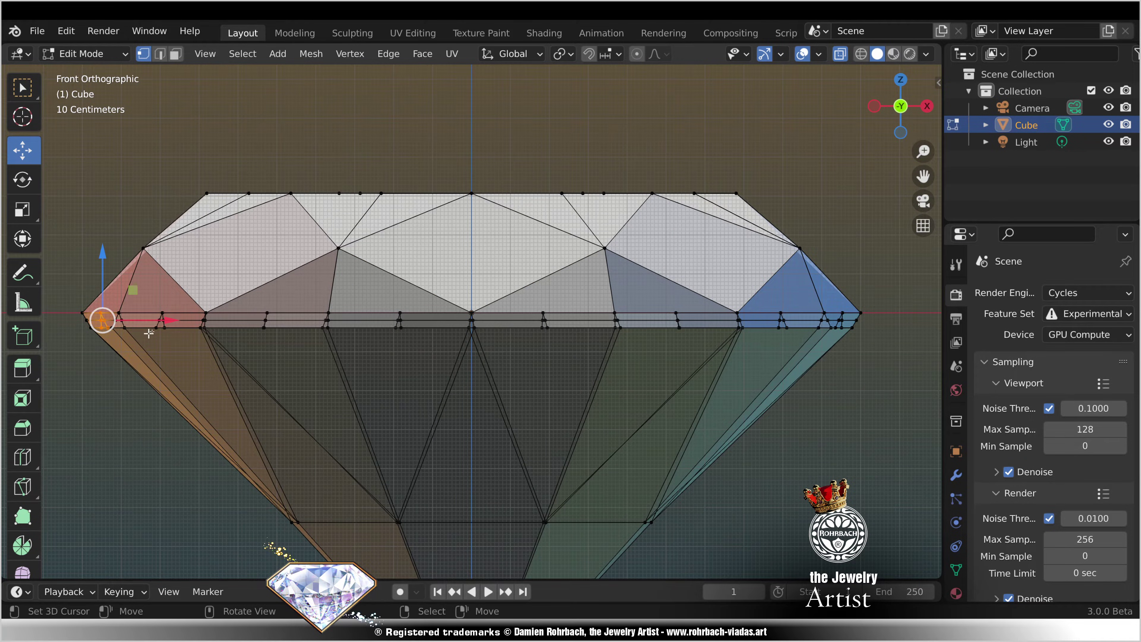
shift+click(162, 320)
key(b)
drag(246, 290, 867, 331)
key(s)
key(z)
click(584, 432)
Step: Scale the ring of vertices halfway down the pavilion outward by a factor of about 1.1
shift+middle_drag(584, 436, 606, 344)
scroll(606, 344, down, 2)
key(alt+a)
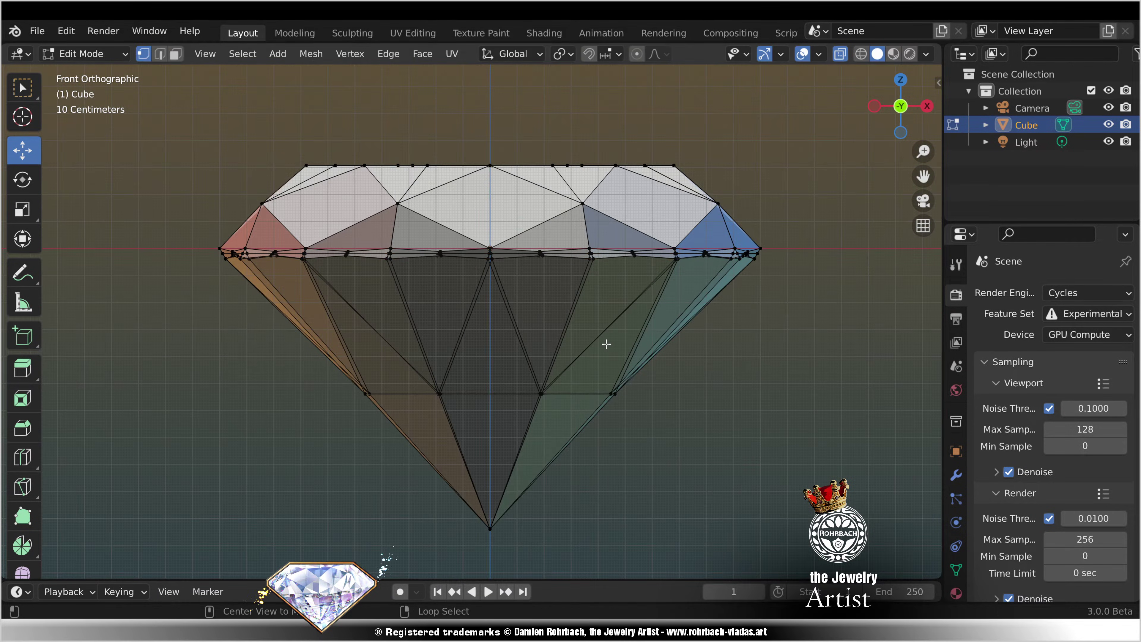
key(b)
drag(305, 370, 663, 425)
key(s)
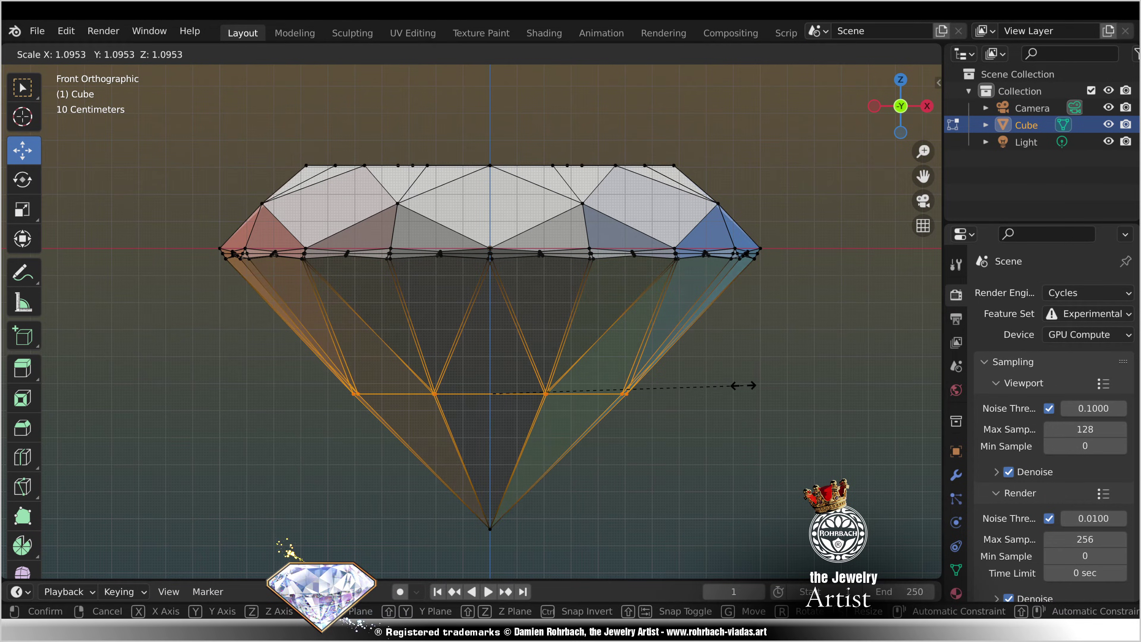
click(736, 385)
Step: Return to Object Mode with X-ray turned off and view the solid diamond from other angles
key(Tab)
key(alt+z)
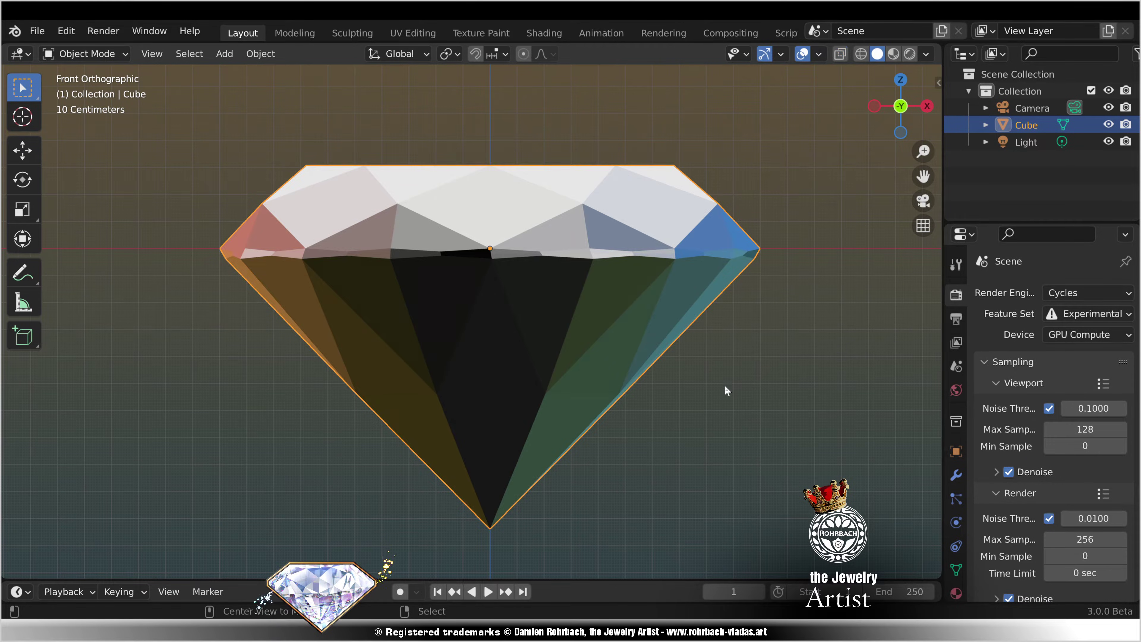
middle_drag(725, 384, 825, 403)
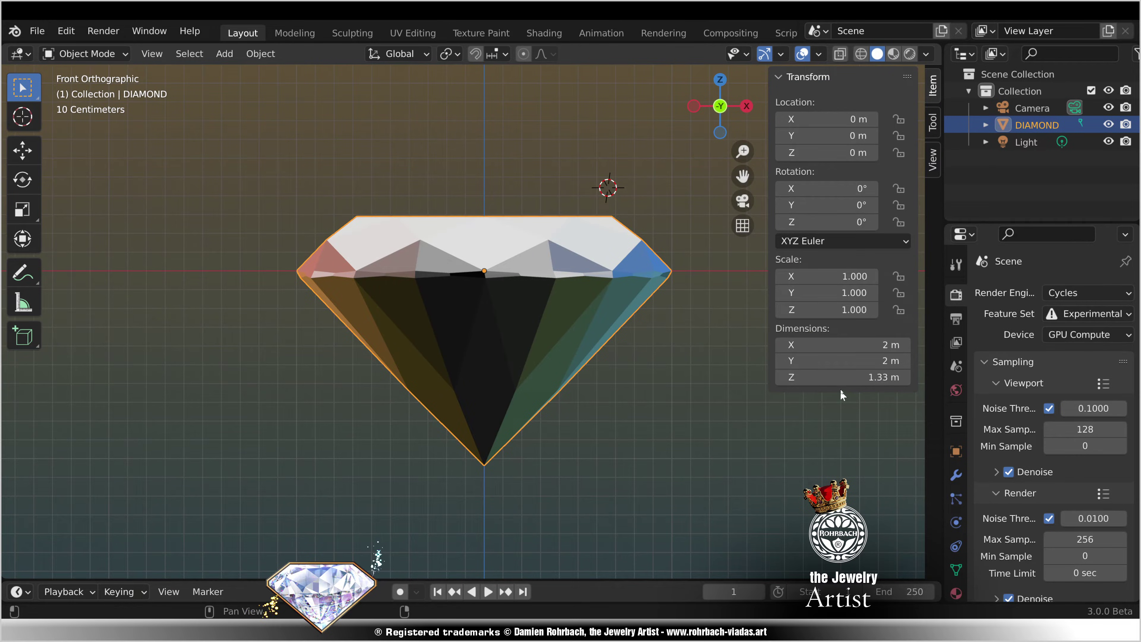
Step: Set the diamond's X and Y dimensions to 6.45 m
drag(839, 345, 838, 361)
text(6)
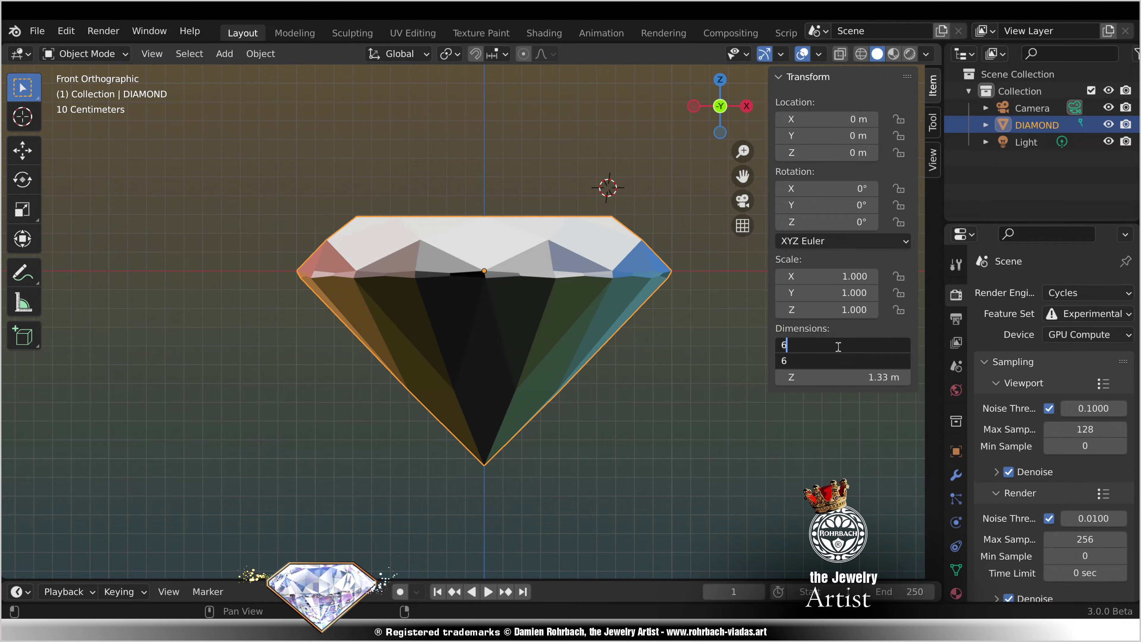
text(.45)
key(Return)
Step: Copy the diamond's Y scale of 3.225 into its Z scale
double_click(825, 293)
key(ctrl+c)
key(Return)
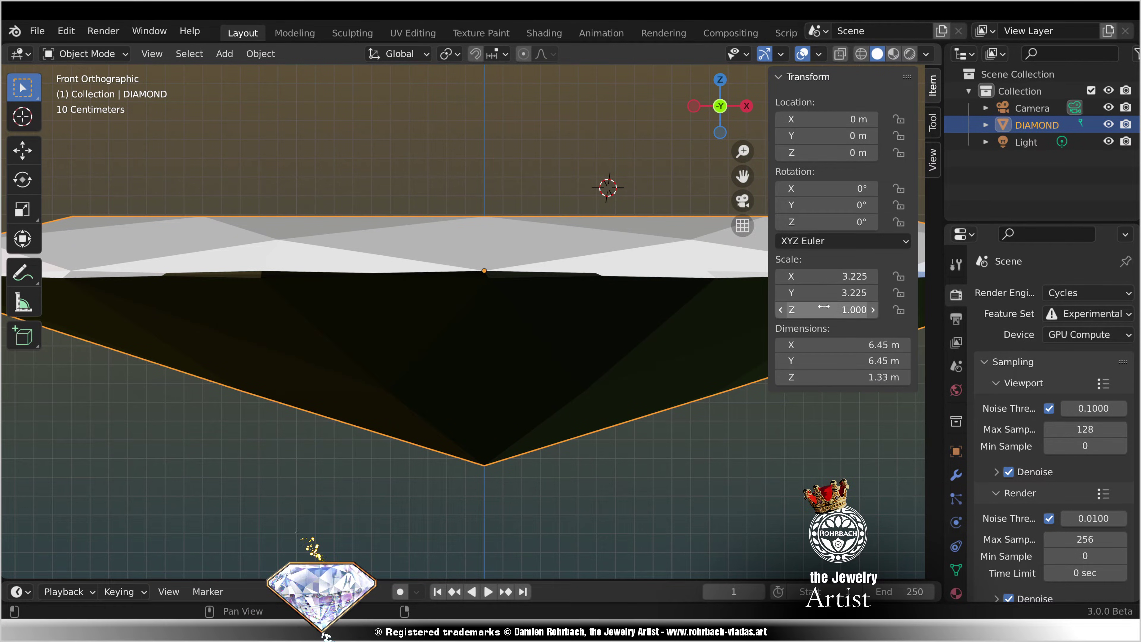
double_click(823, 309)
key(ctrl+v)
key(Return)
scroll(540, 364, down, 5)
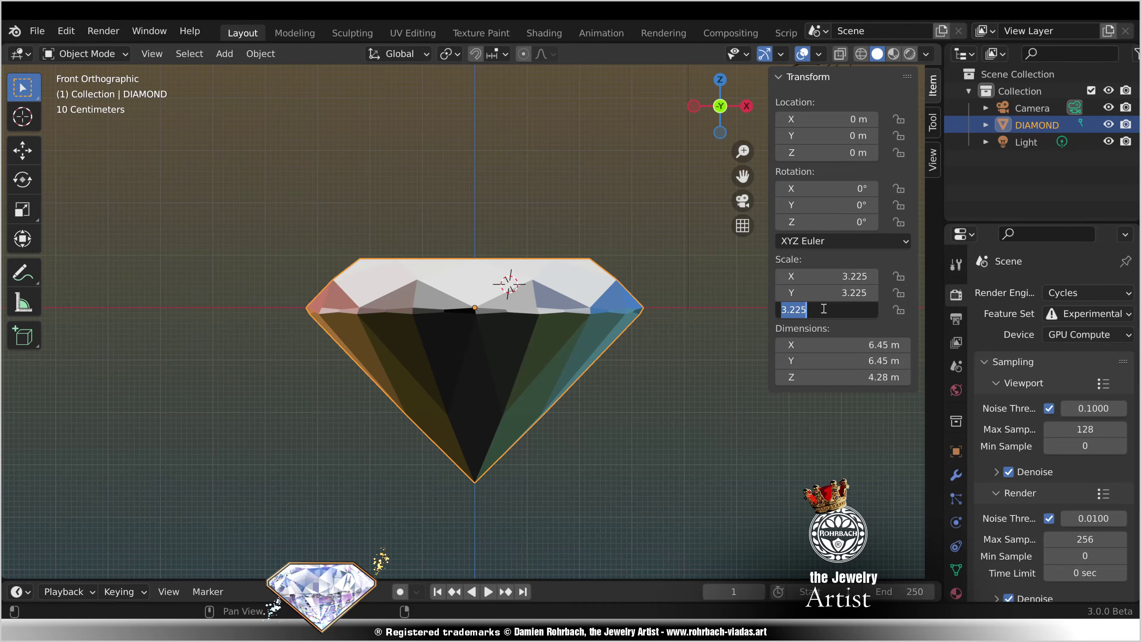
Step: Set the diamond's Z scale to 2.85
click(823, 309)
text(2.8)
key(Return)
Step: Add a Bezier circle with radius 9.1 m at the world origin, aligned to the front view
click(225, 53)
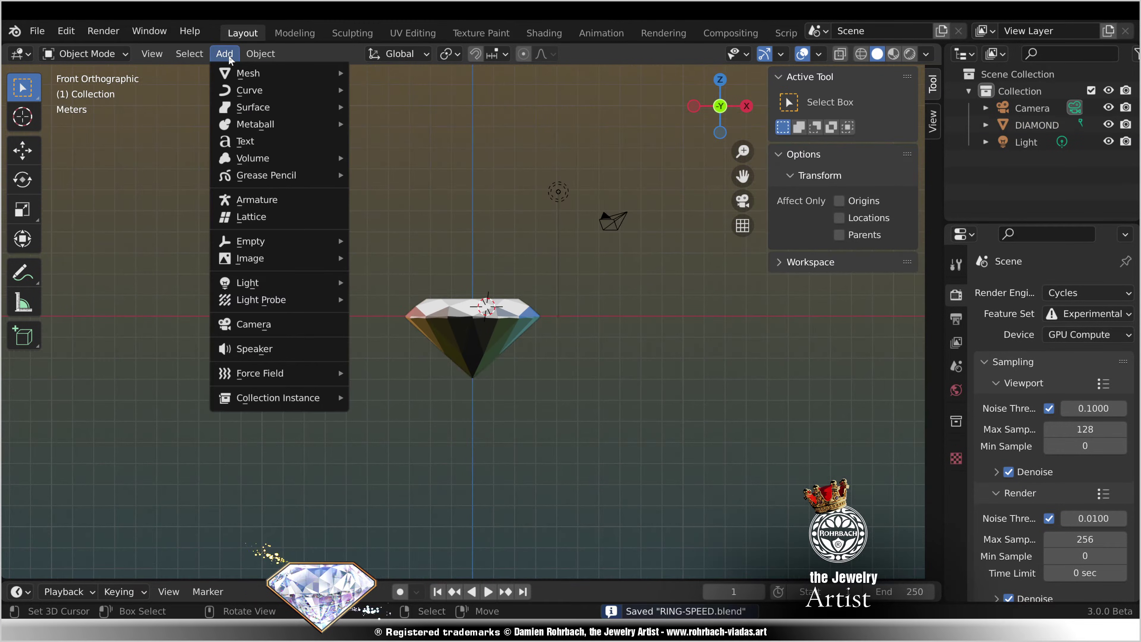
mouse_move(243, 90)
click(387, 107)
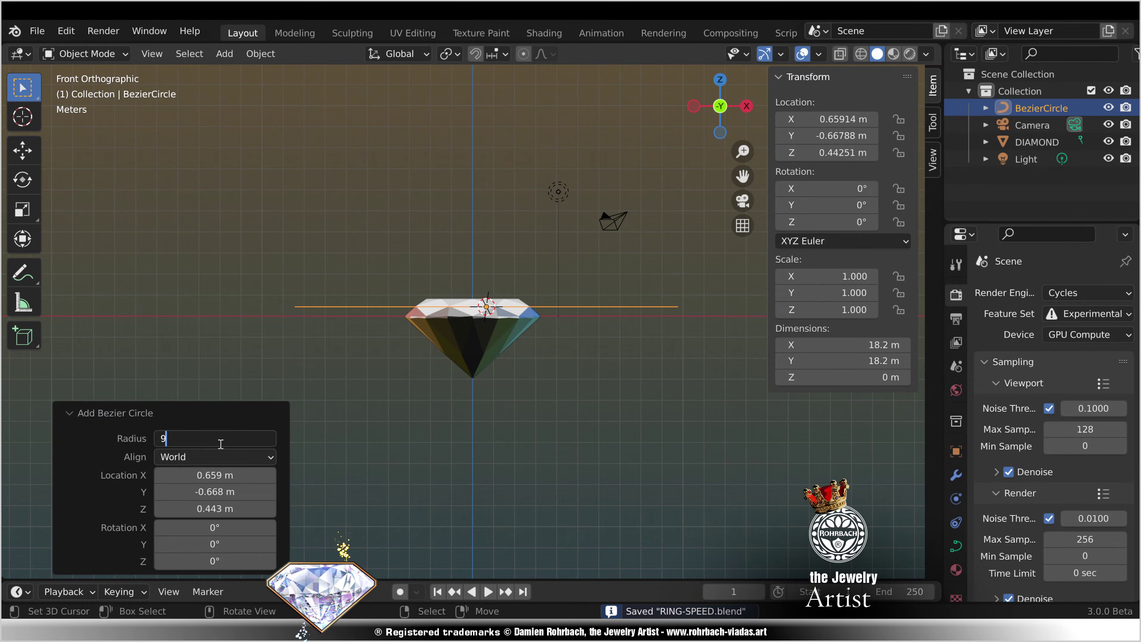
drag(205, 475, 206, 509)
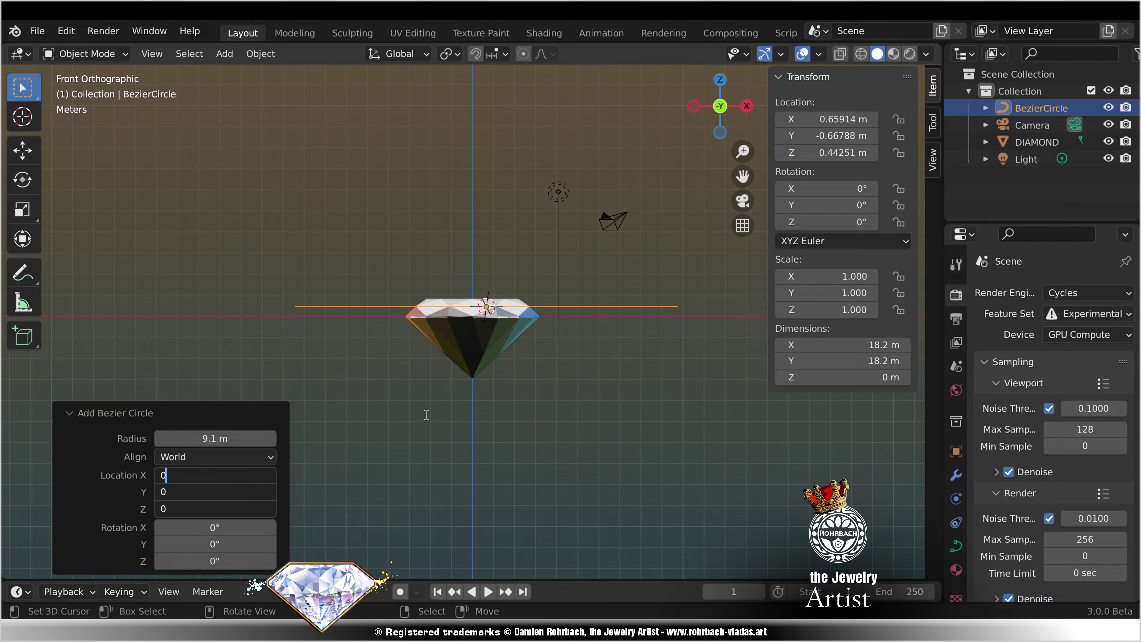
text(0)
key(Return)
click(215, 457)
click(180, 494)
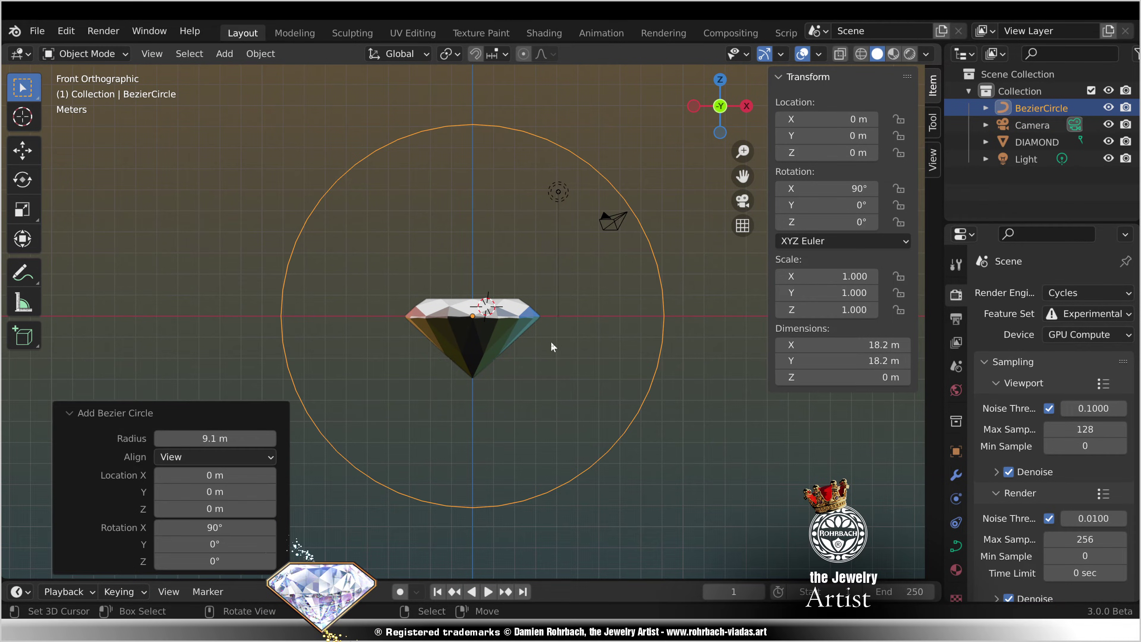
Step: Save the file and edit the curve resolution of the 9.1 m Bezier circle
key(ctrl+s)
click(956, 546)
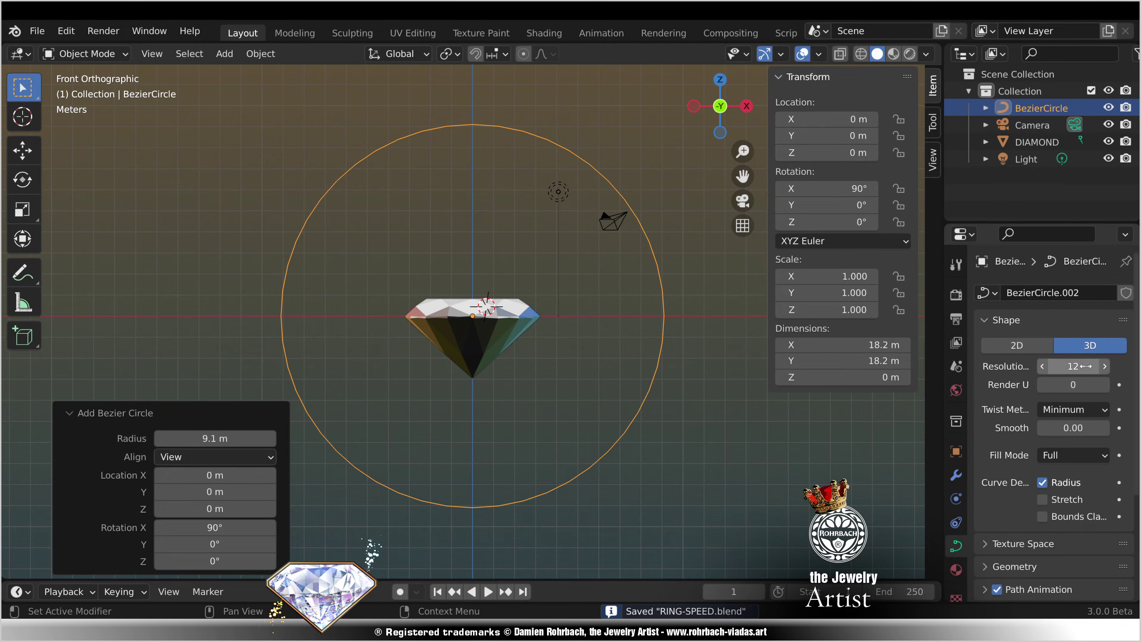
key(Return)
Step: Move the diamond straight up along Z until it sits above the Bezier circle, and save the file
click(516, 345)
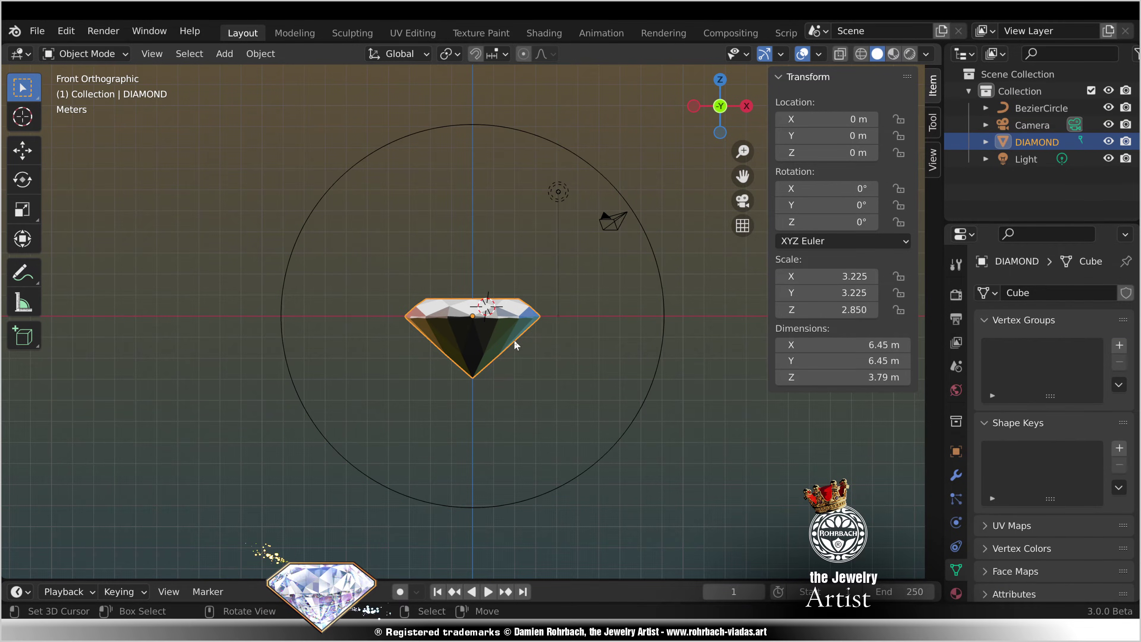
click(38, 155)
drag(471, 262, 535, 88)
key(ctrl+s)
Step: Add a second Bezier circle at the origin with a 1 m radius, aligned to the front view
click(225, 54)
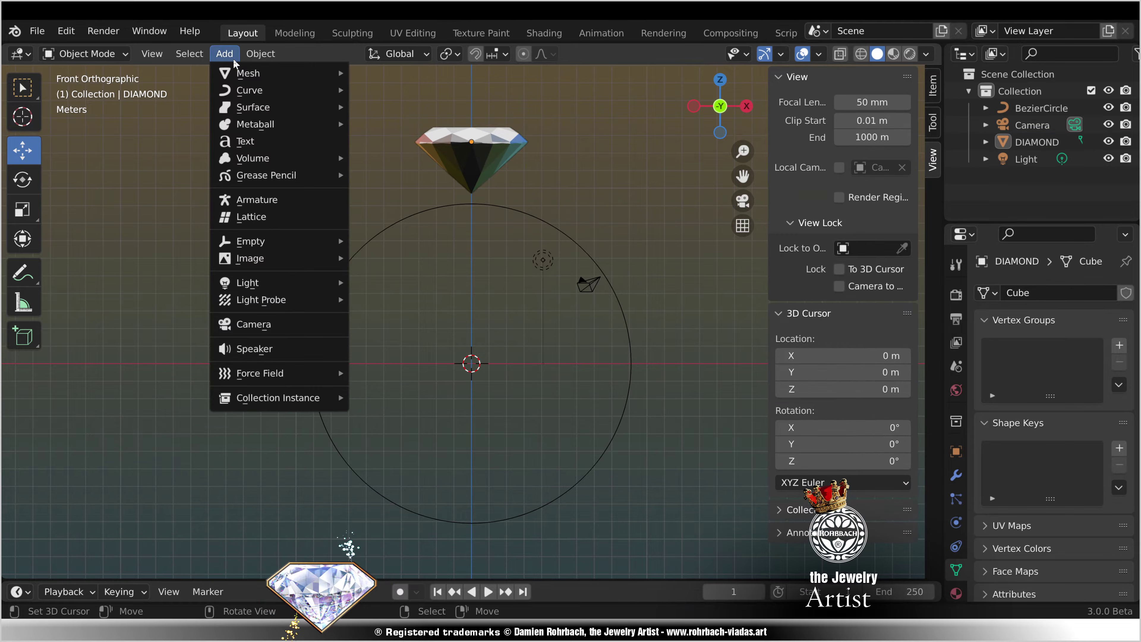
mouse_move(241, 91)
click(387, 107)
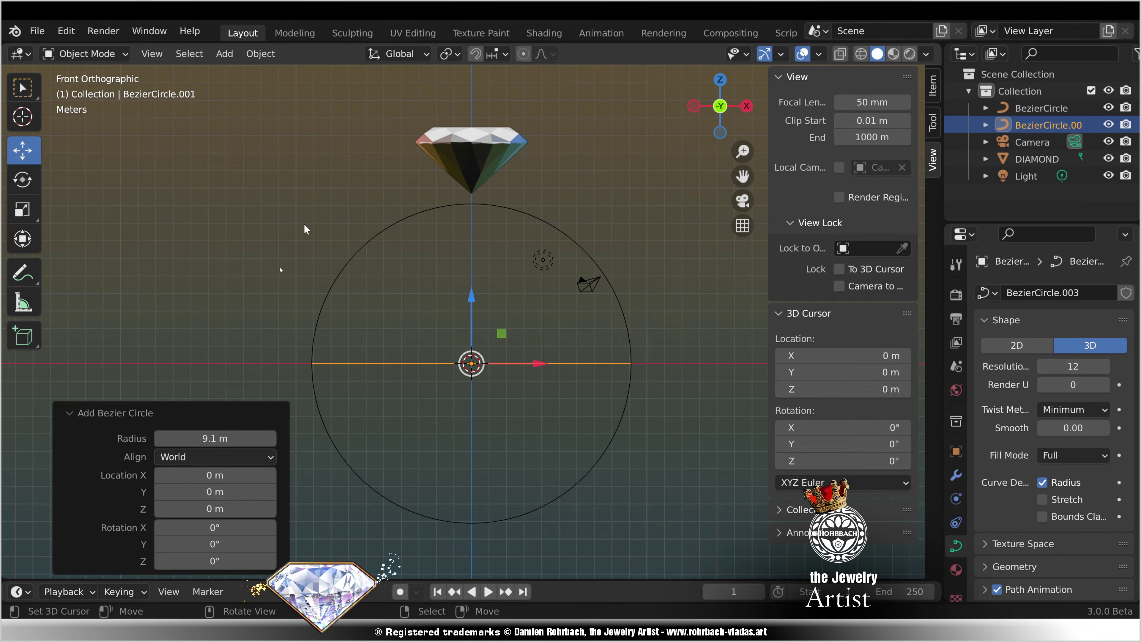
click(184, 461)
click(178, 494)
click(219, 438)
text(1)
key(Return)
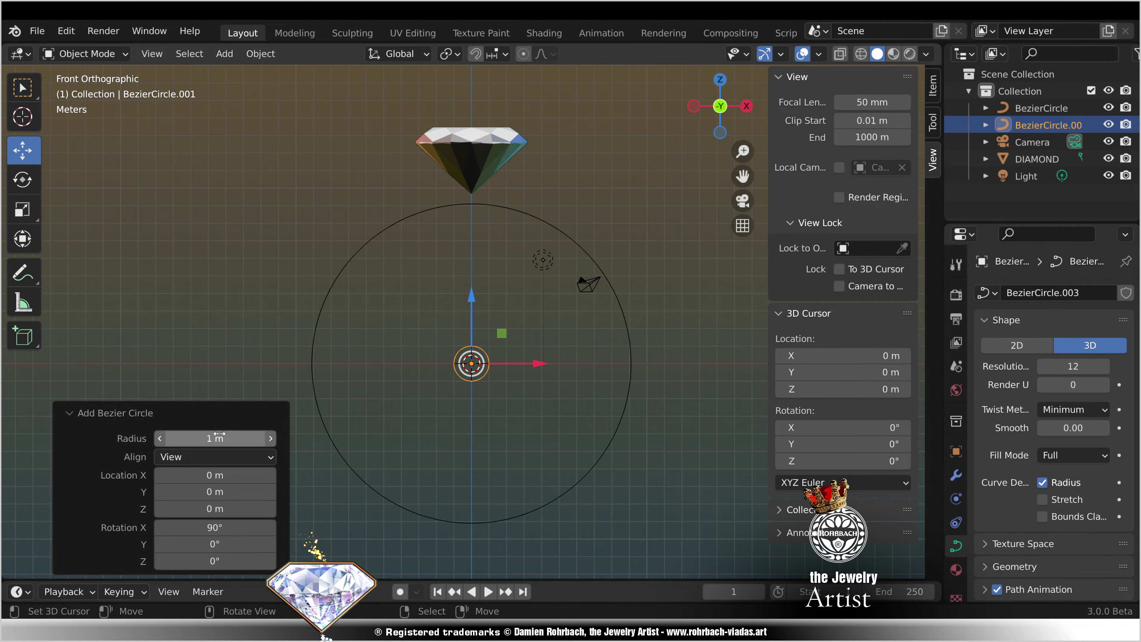
Step: Flatten the small circle by moving its lower control point up and its upper one down, and leave Edit Mode
scroll(466, 383, up, 2)
key(Tab)
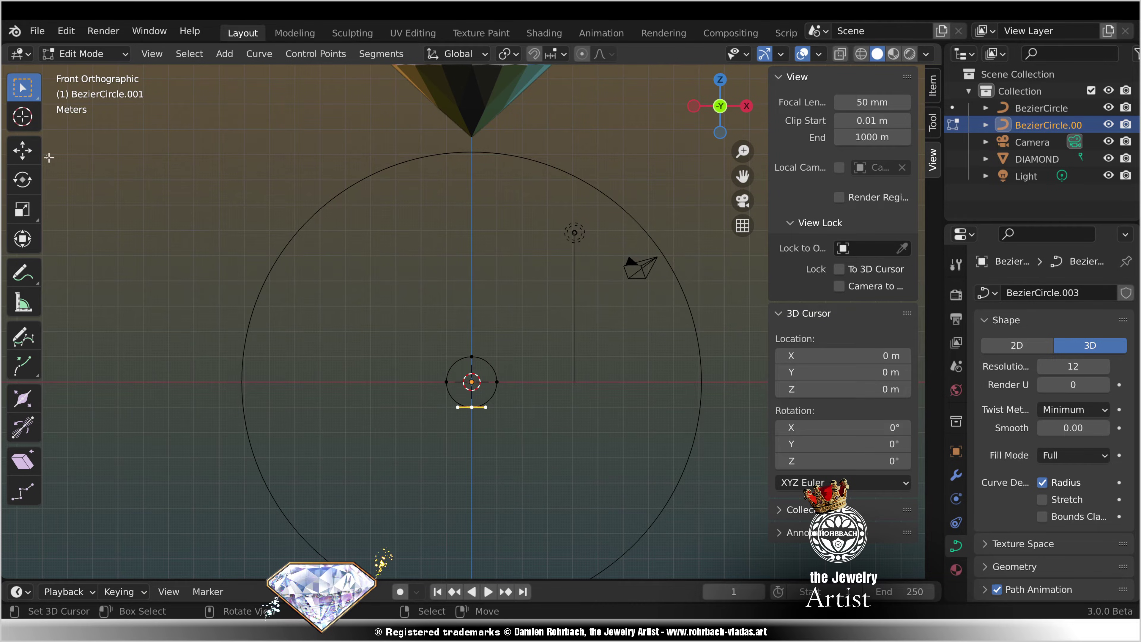
click(22, 150)
scroll(471, 382, up, 2)
drag(472, 404, 473, 380)
drag(468, 329, 468, 343)
key(Tab)
click(567, 377)
scroll(568, 377, down, 6)
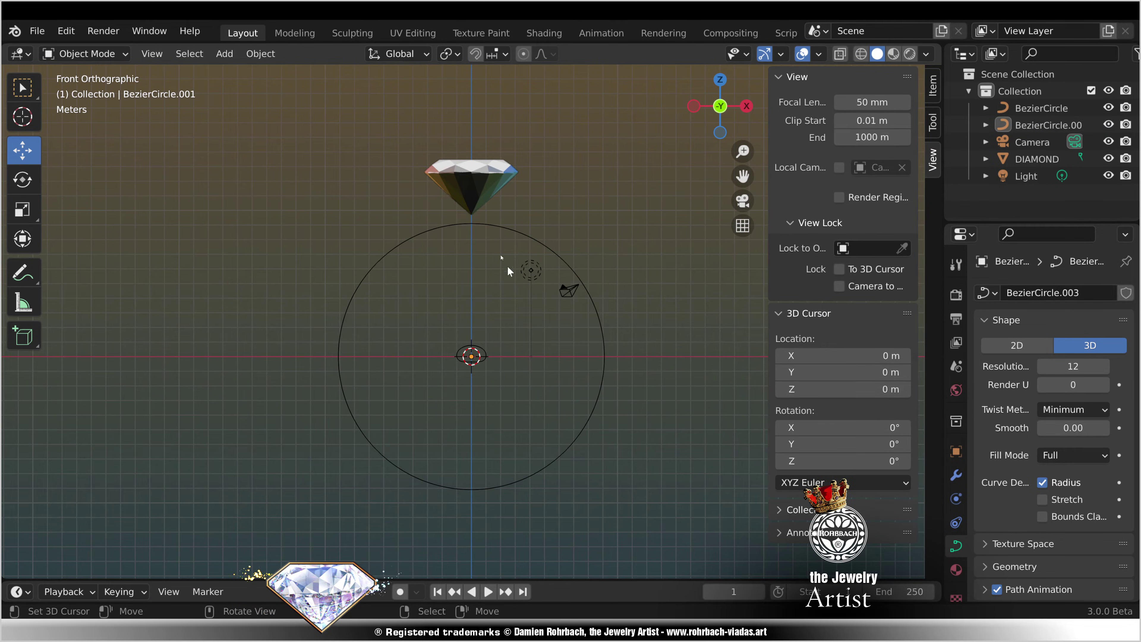
Step: Add a Bezier curve at the origin, aligned to the front view
click(225, 54)
mouse_move(332, 89)
click(406, 94)
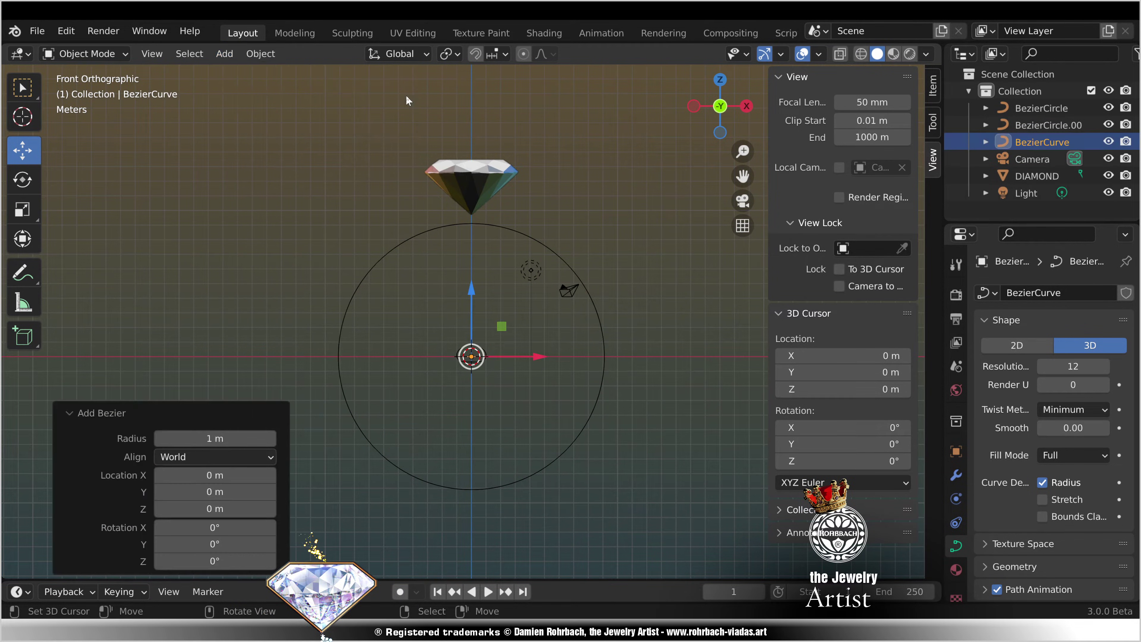
click(215, 453)
click(196, 487)
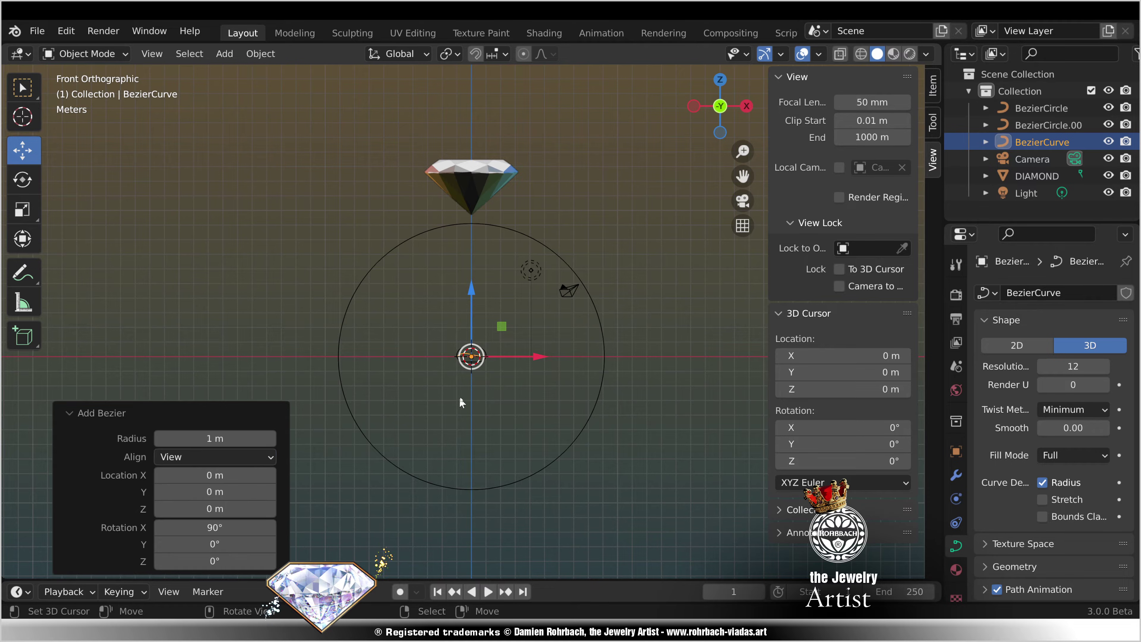
Step: Place the curve's ends beside the diamond's right side and just outside the big circle's right edge, and raise the lower end's handle about 5 m
key(Tab)
key(g)
click(554, 203)
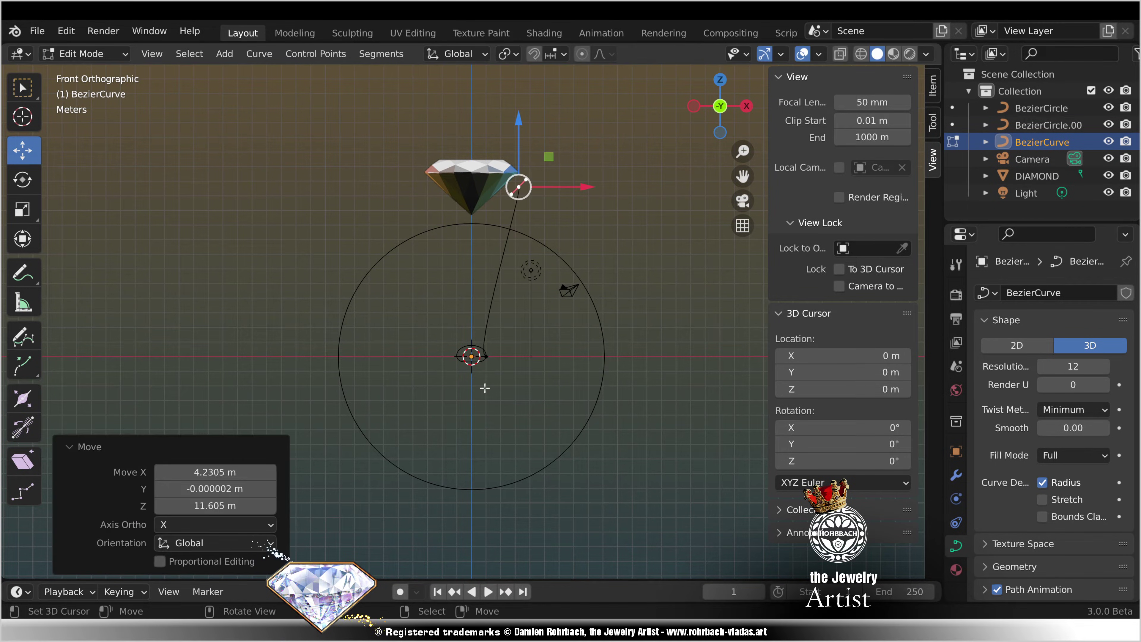
right_click(486, 358)
key(g)
click(599, 365)
right_click(600, 363)
key(g)
click(617, 269)
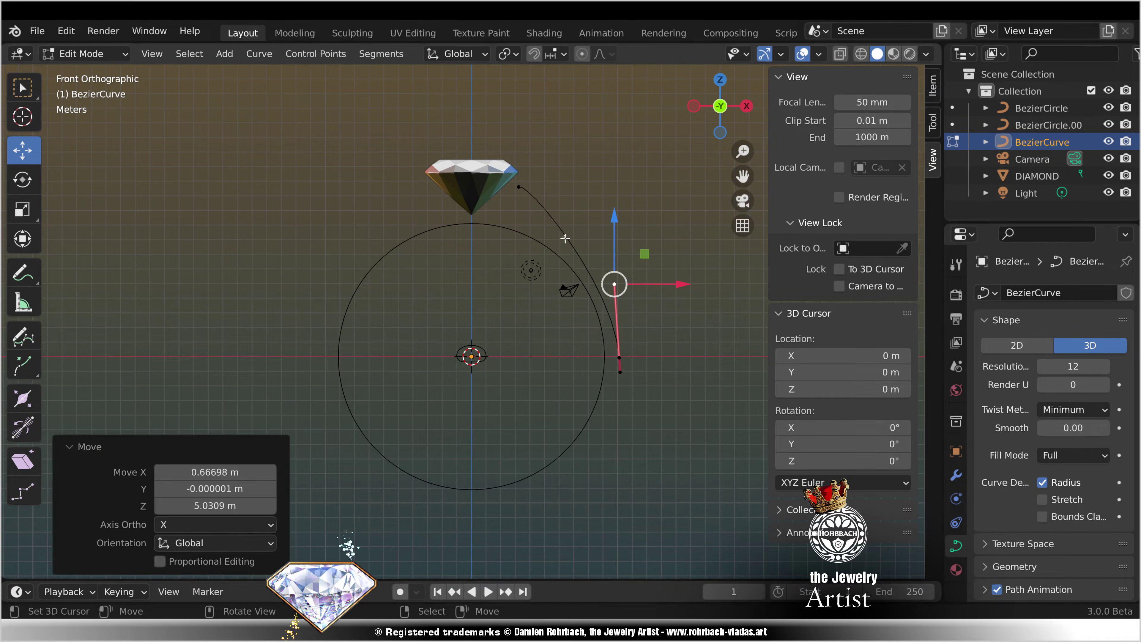
Step: Swing the upper end's handle steeply down below its control point and lift that end slightly beside the diamond's edge
right_click(557, 204)
right_click(547, 202)
key(g)
click(535, 243)
right_click(535, 195)
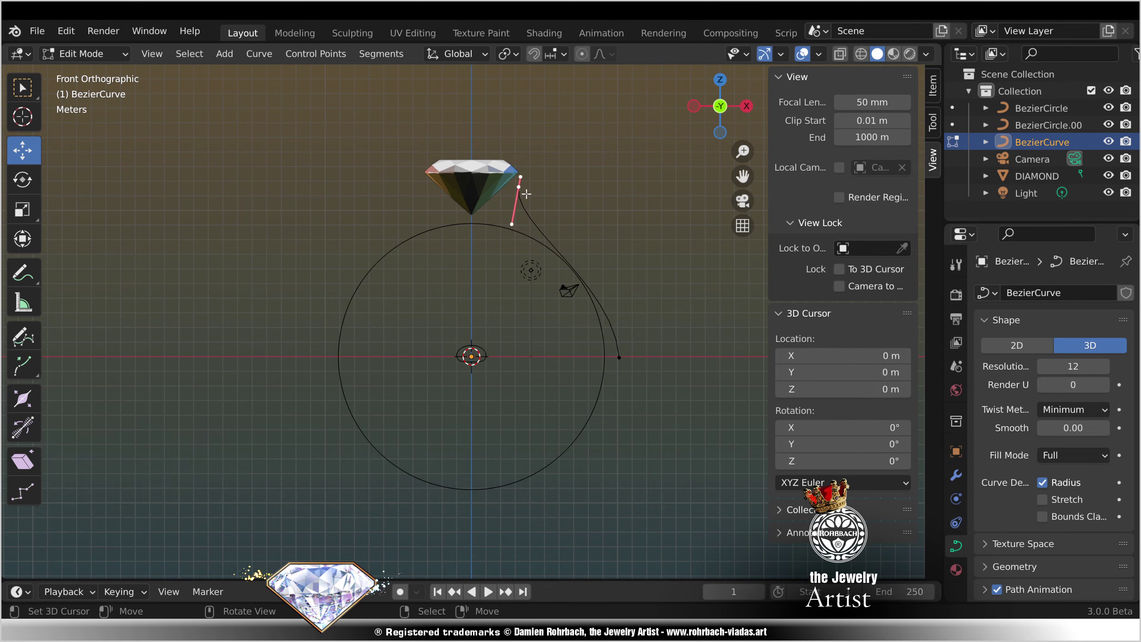
key(g)
click(537, 184)
Step: Raise the lower end's upper handle about 2 m, shift that end closer to the big circle, leave Edit Mode and save
drag(620, 356, 617, 239)
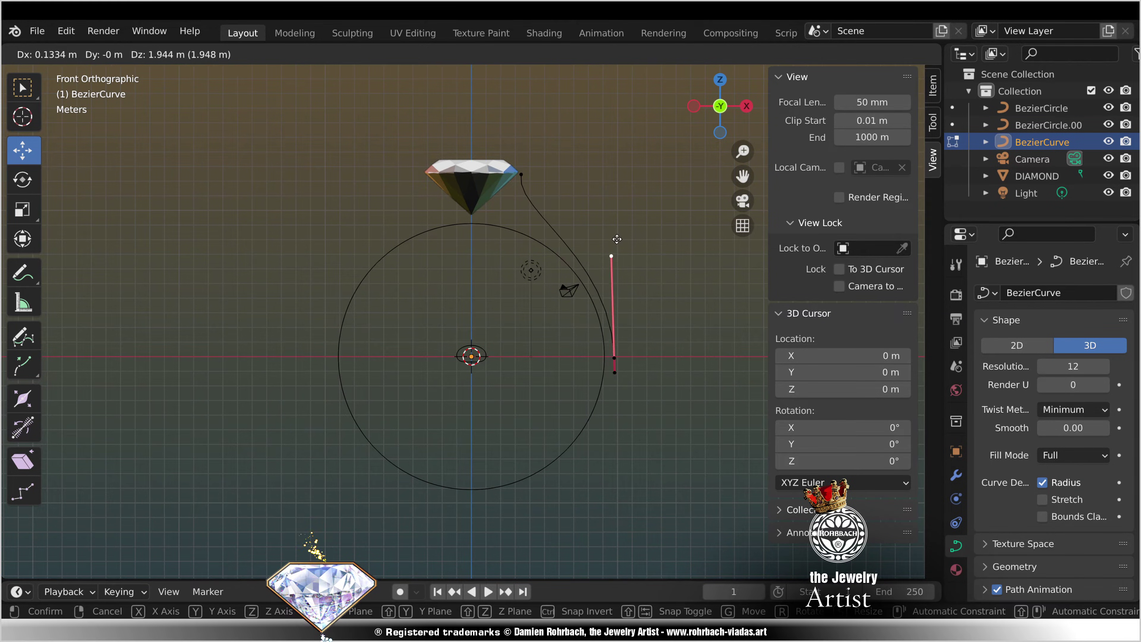
right_drag(617, 237, 615, 236)
right_drag(627, 360, 626, 360)
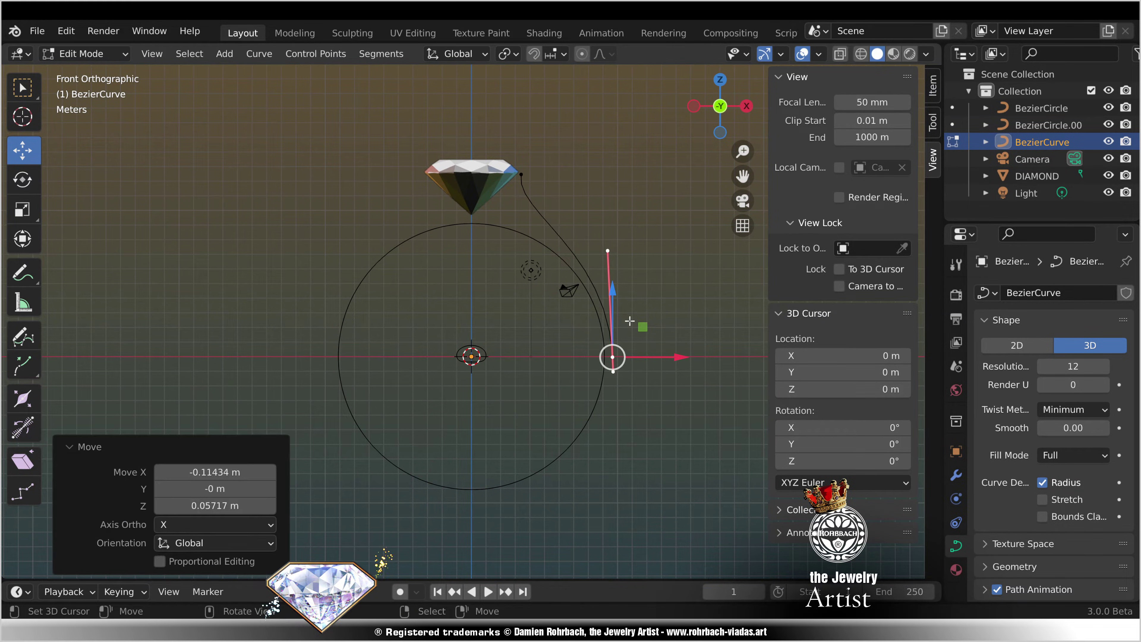
key(Tab)
key(ctrl+s)
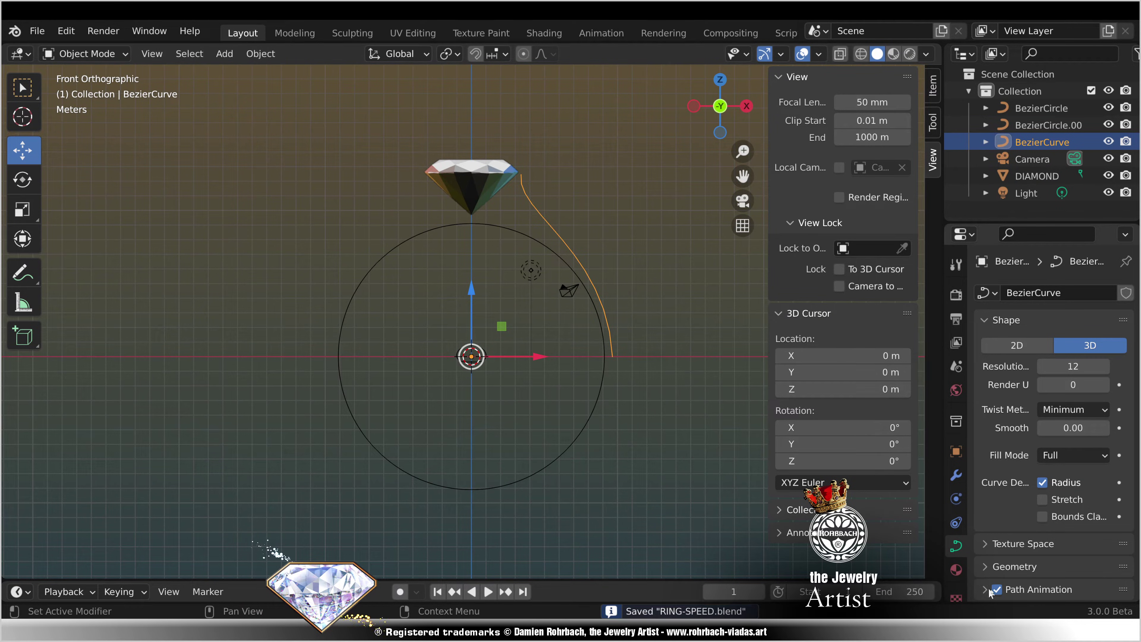
Step: Bevel the curve using the small flattened circle as the bevel object, with Fill Caps enabled
click(1002, 565)
scroll(1020, 553, down, 10)
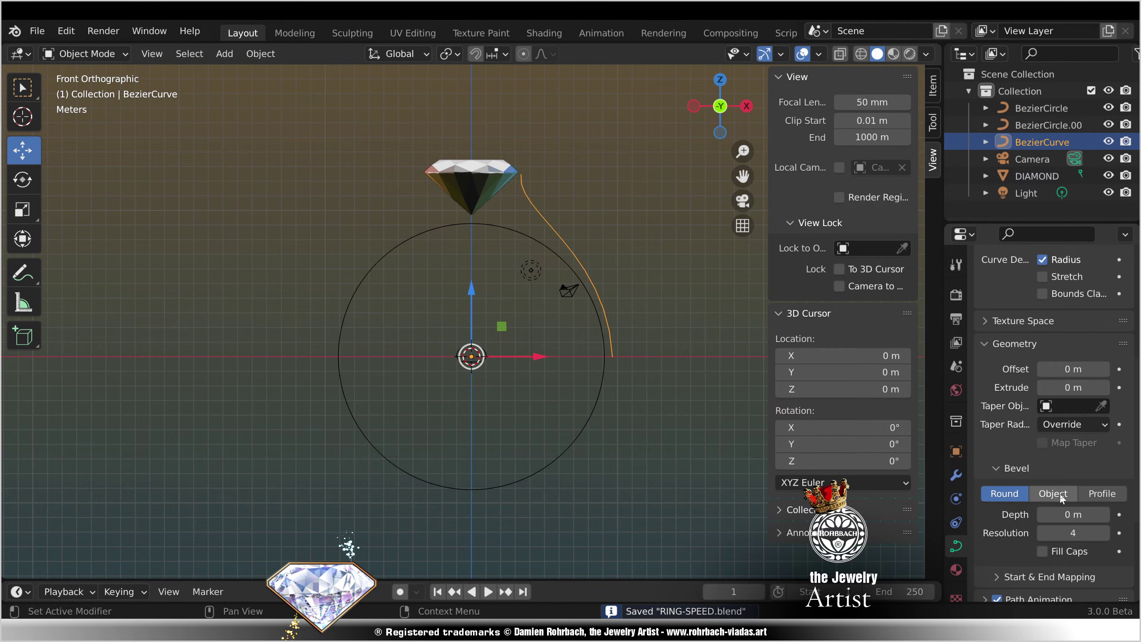
click(1054, 493)
click(1101, 514)
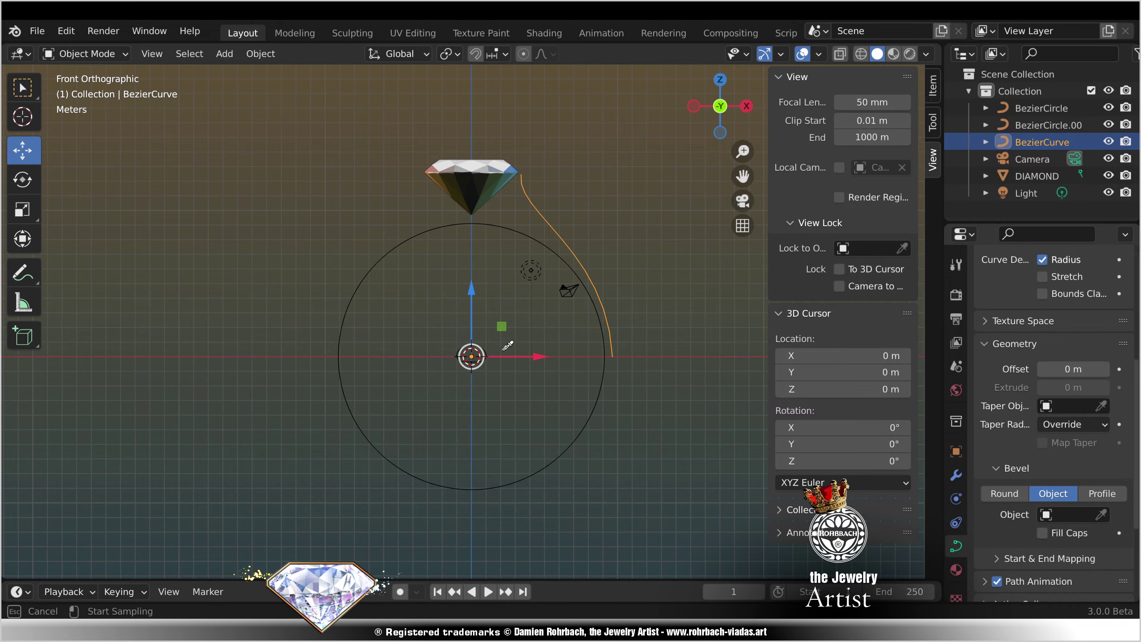
click(487, 355)
middle_drag(674, 430, 566, 445)
scroll(655, 386, up, 4)
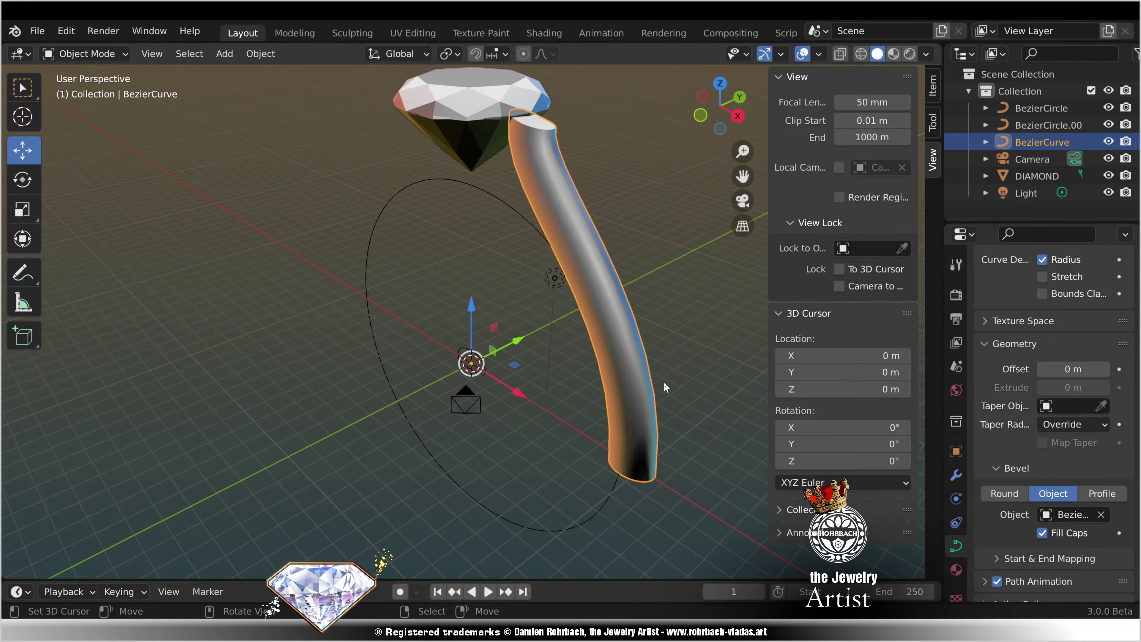
Step: Try a mean tilt of 90° on the beveled curve's control points and settle on -90°
key(KP_1)
key(Tab)
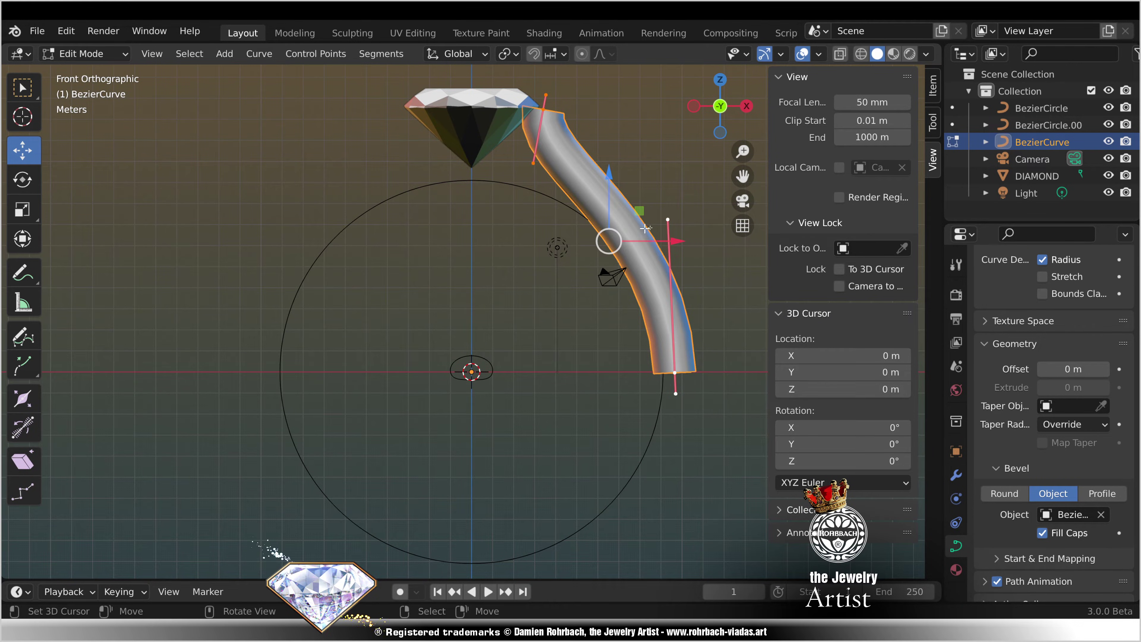
click(933, 85)
click(845, 219)
text(90)
key(Return)
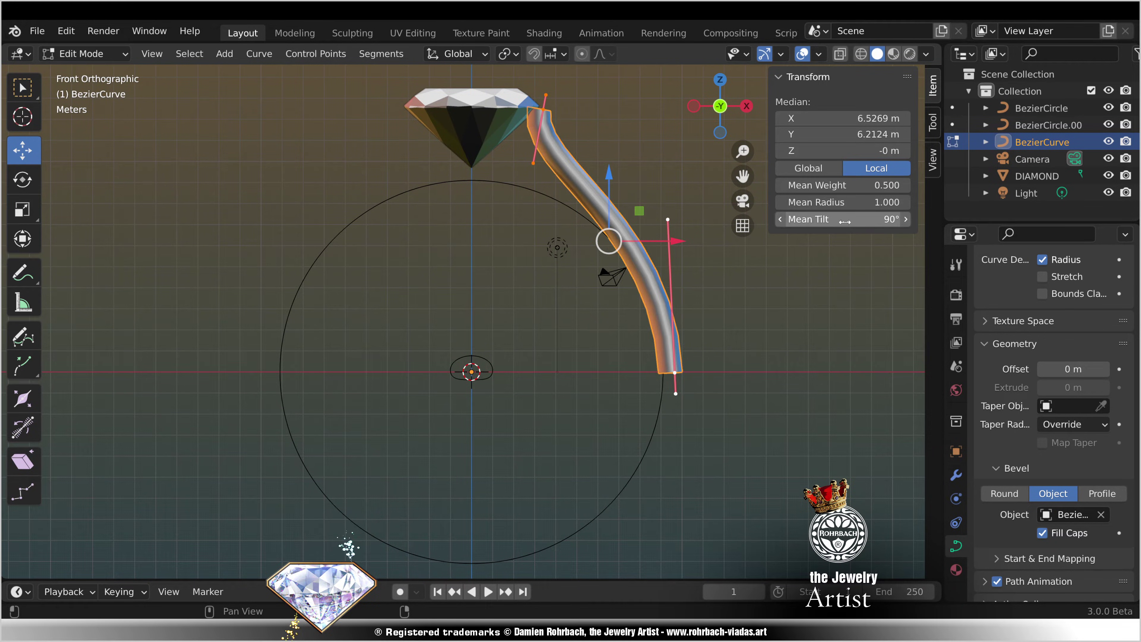
scroll(647, 296, down, 2)
middle_drag(642, 301, 553, 340)
click(870, 224)
text(-90)
key(Return)
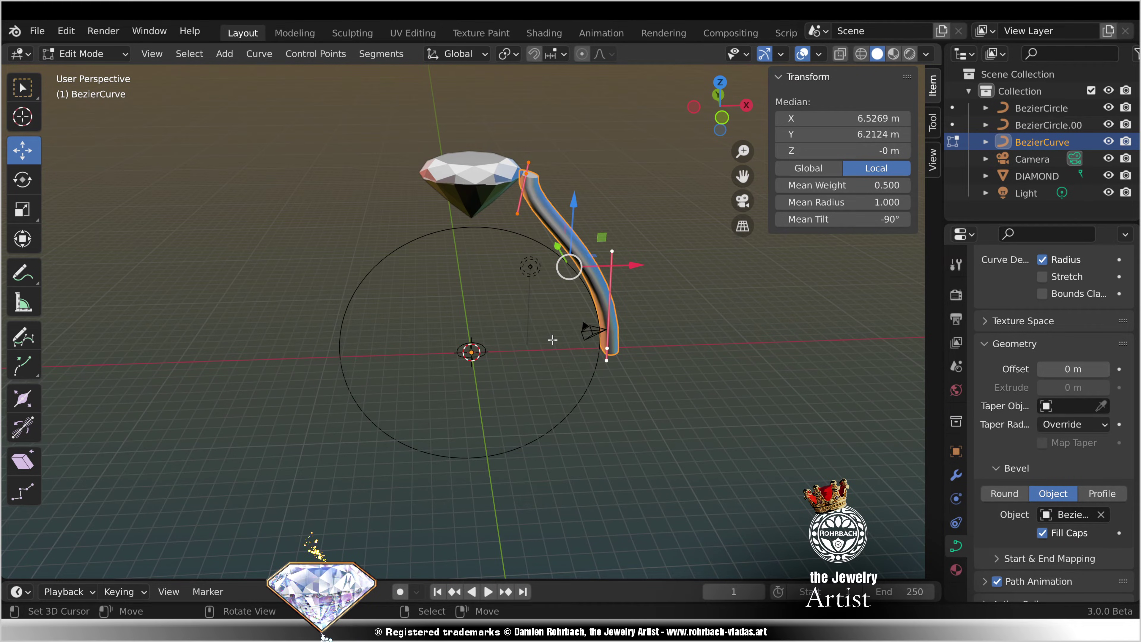
Step: Add a Bezier curve with a 1 m radius between the diamond and the small circle, aligned to the view
click(224, 53)
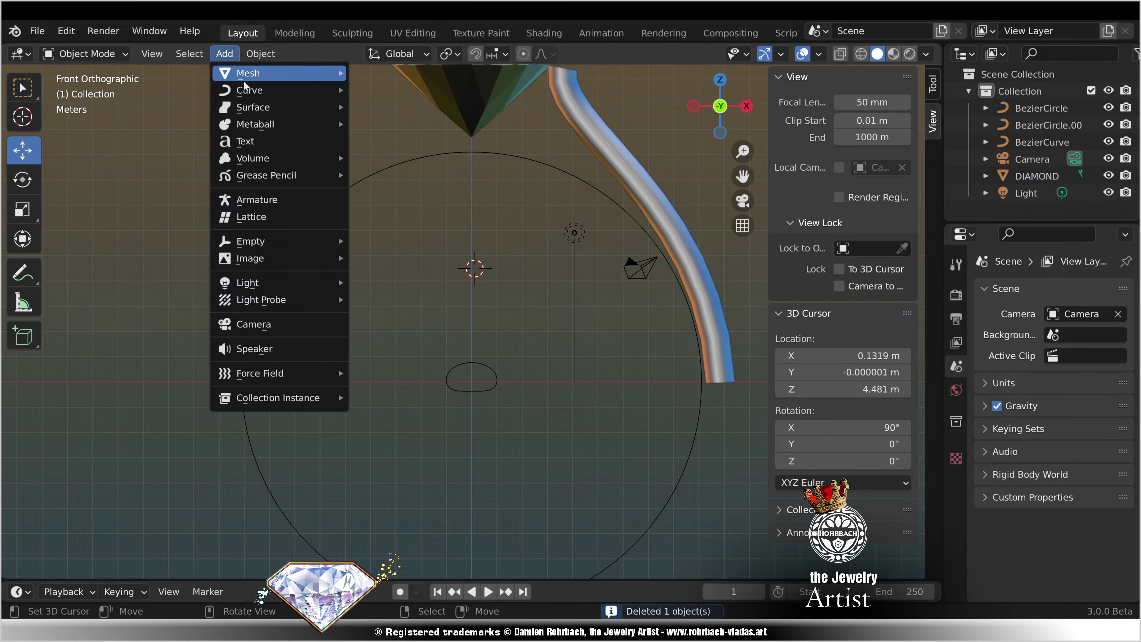
mouse_move(245, 86)
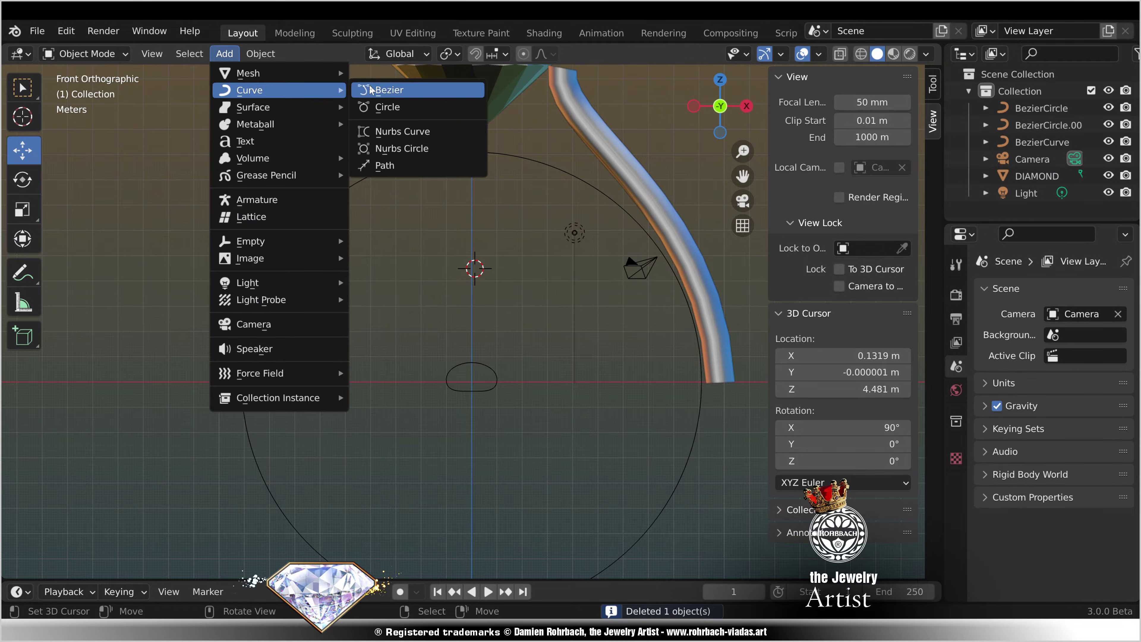
click(395, 90)
click(214, 457)
click(172, 494)
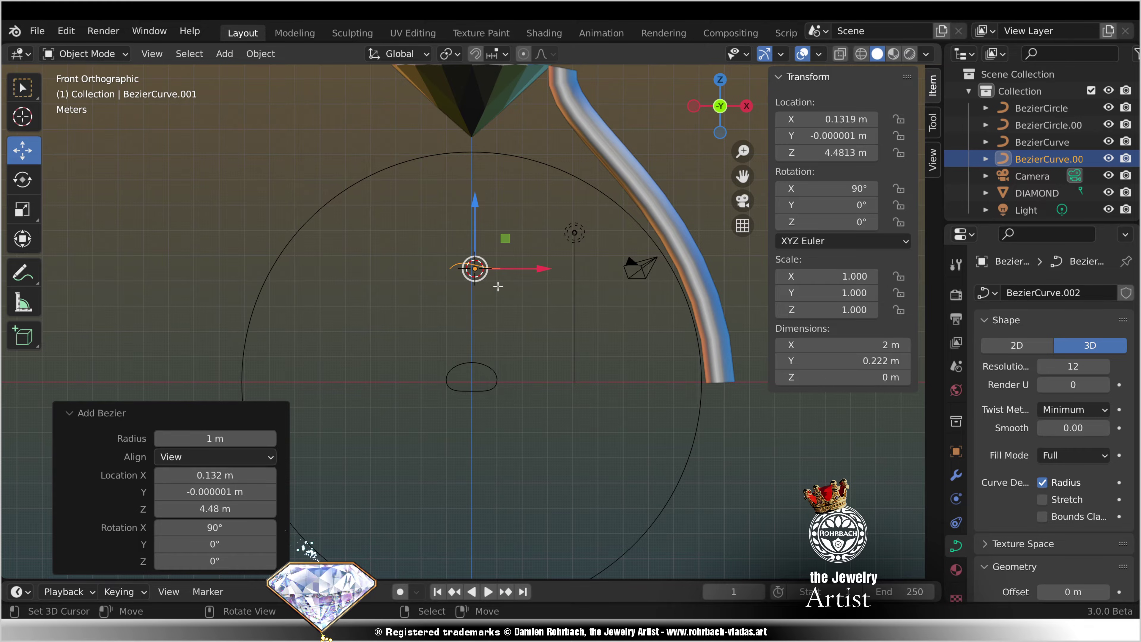
Step: Turn on increment snapping and place the new curve's ends level and 2 m apart above the small circle, with the right handle upright
key(Tab)
click(564, 54)
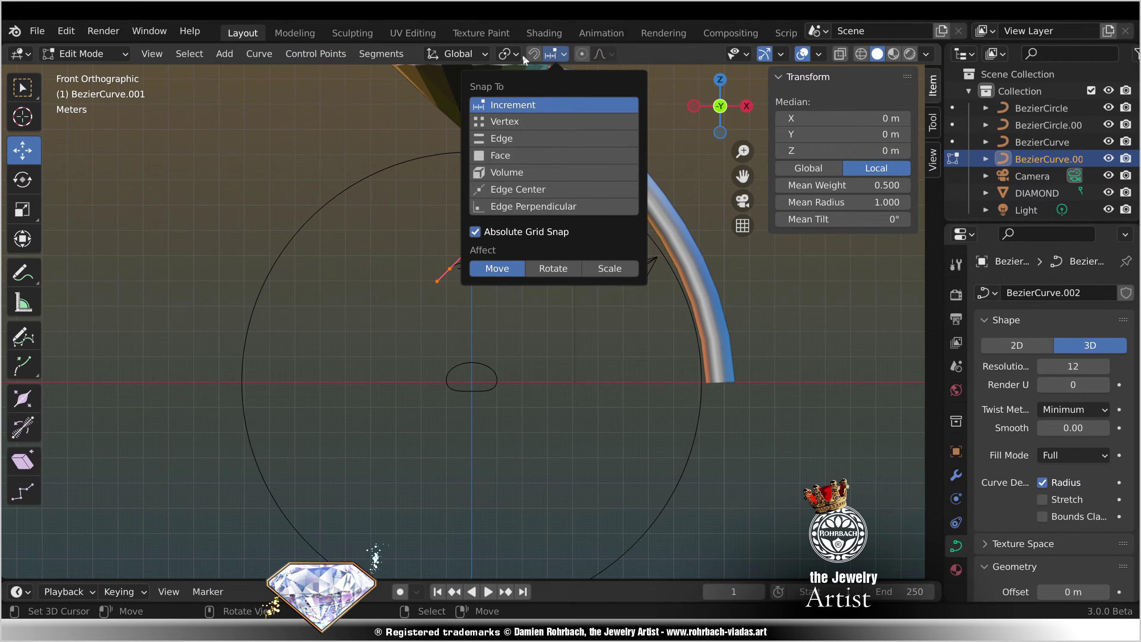
click(532, 55)
scroll(485, 239, up, 4)
right_click(413, 301)
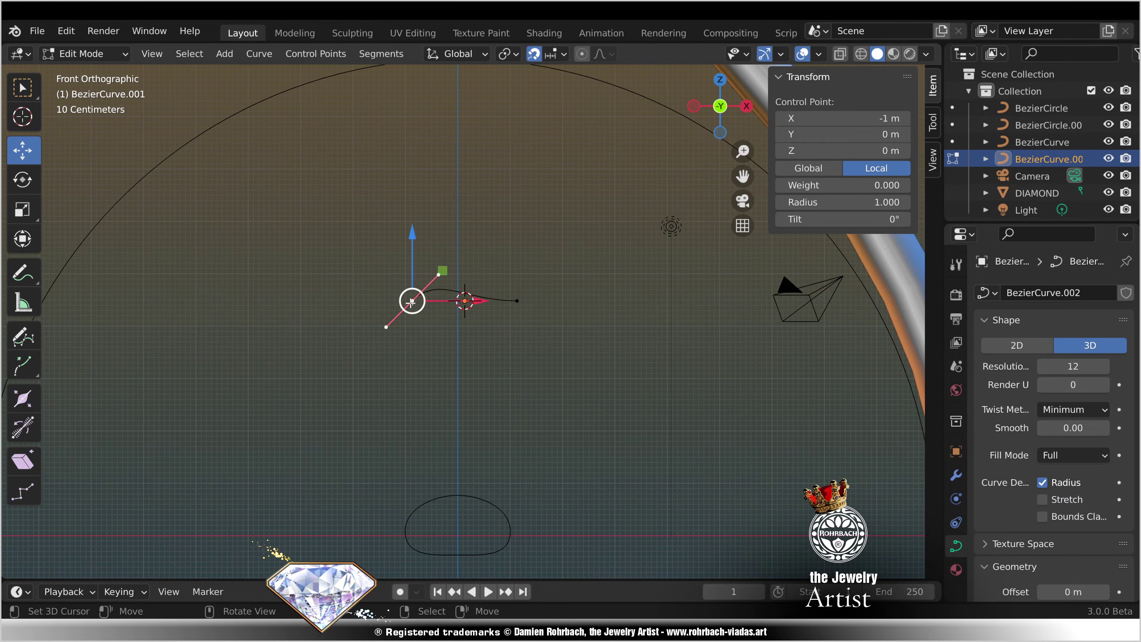
key(g)
click(418, 344)
drag(517, 301, 509, 324)
click(463, 322)
drag(513, 283, 514, 283)
click(406, 326)
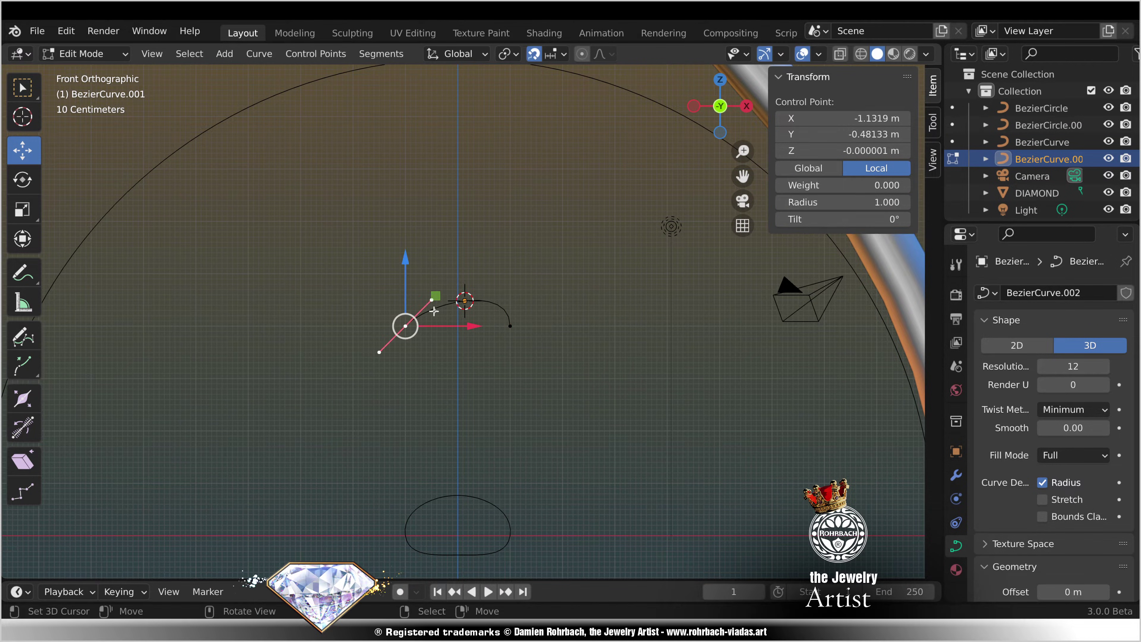
Step: Point the left end's handle straight up, about 0.8 m above its control point, and leave Edit Mode
click(430, 298)
drag(428, 294, 405, 277)
click(400, 274)
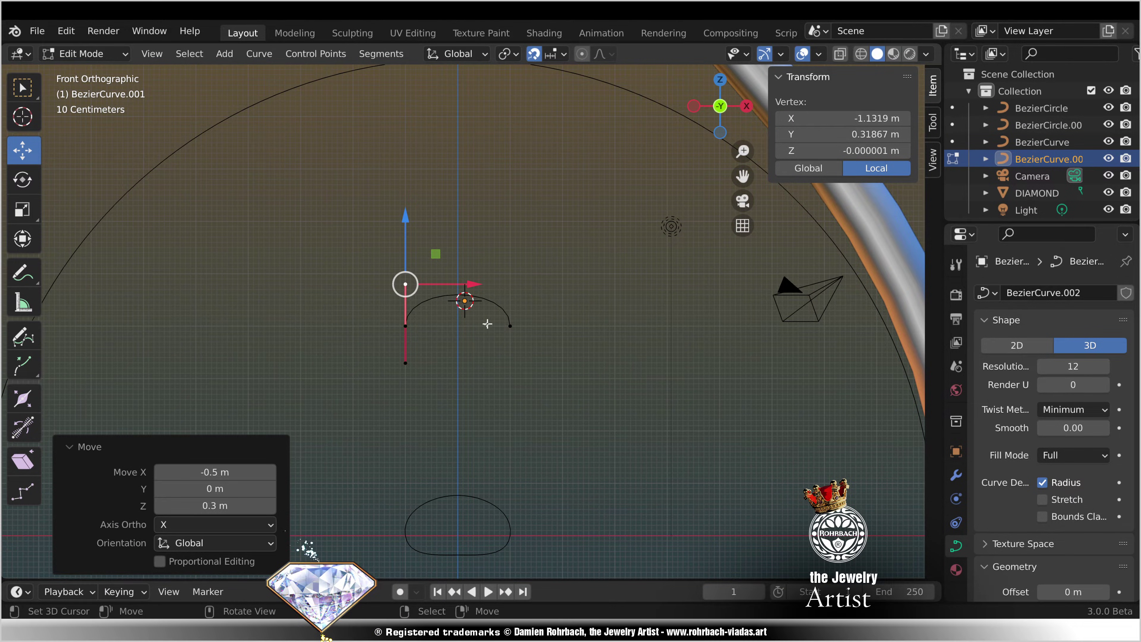
click(502, 326)
key(Tab)
Step: Use the small arch curve as the beveled curve's taper object and set the beveled curve's preview resolution to 45
scroll(420, 320, down, 5)
click(583, 221)
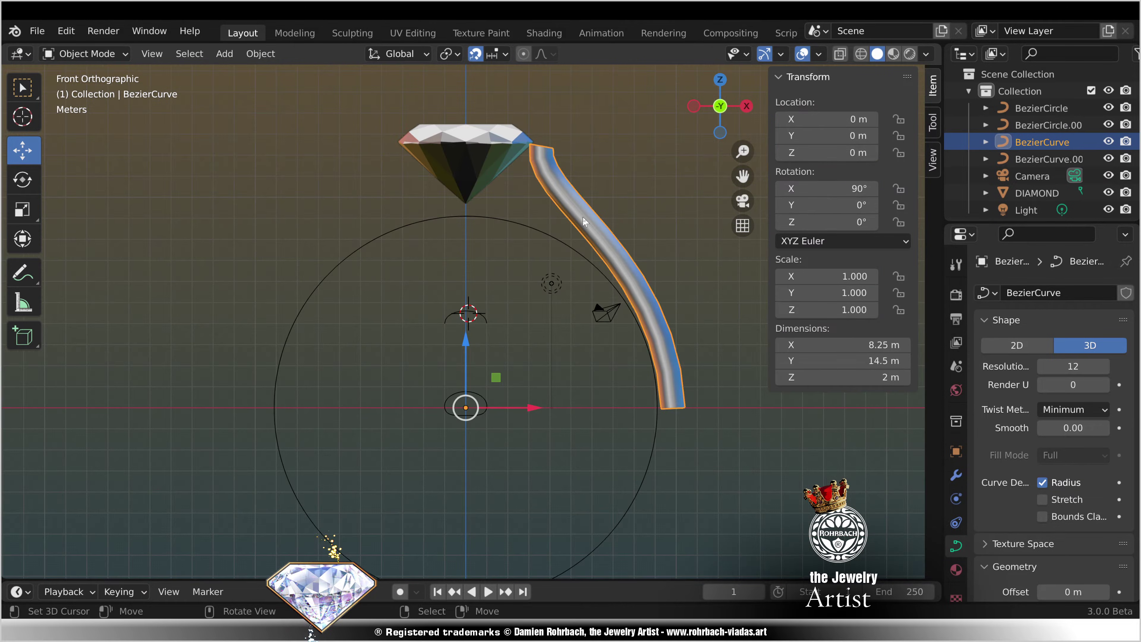
scroll(1029, 509, down, 5)
click(614, 340)
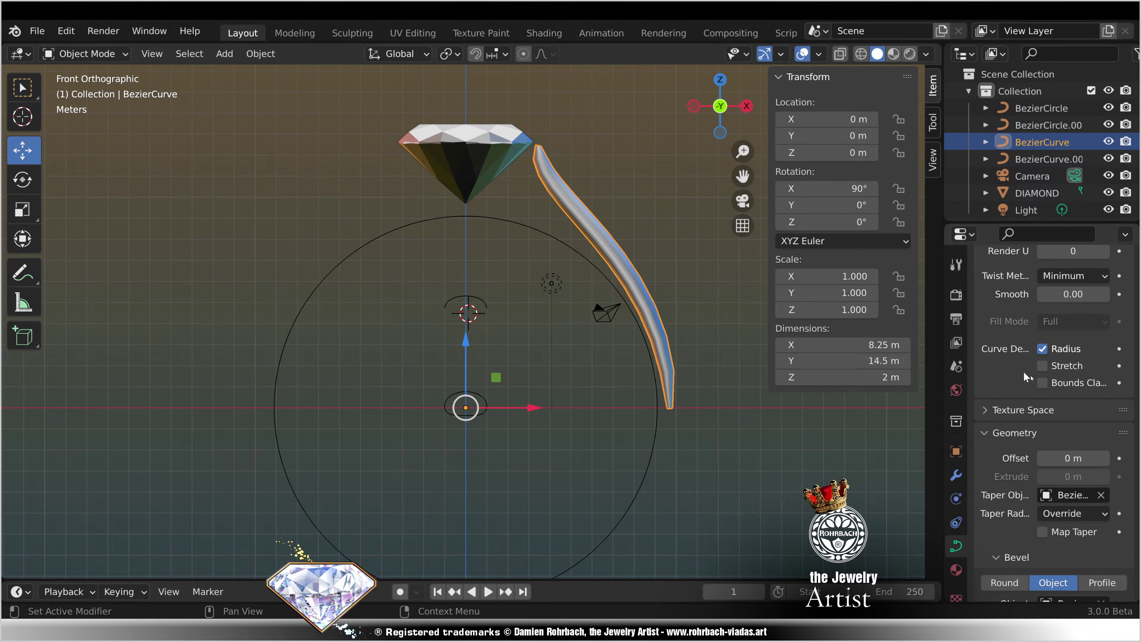
scroll(1029, 377, up, 5)
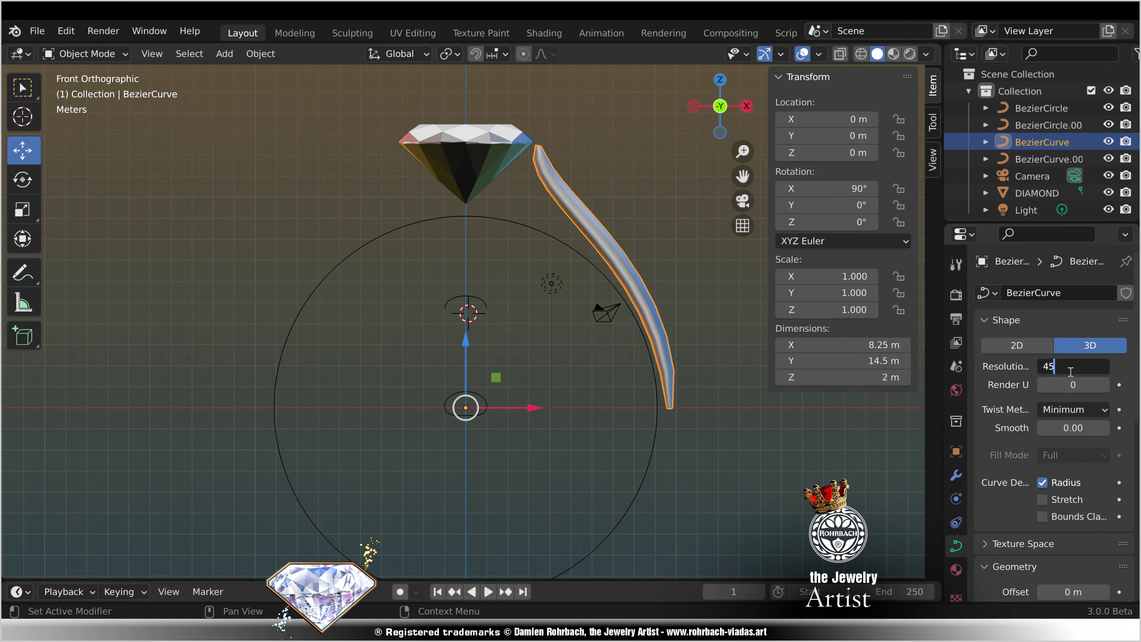
key(Return)
Step: Duplicate the tapered curve in place, mirror the copy with an X scale of -1, and apply its scale
key(shift+d)
right_click(559, 337)
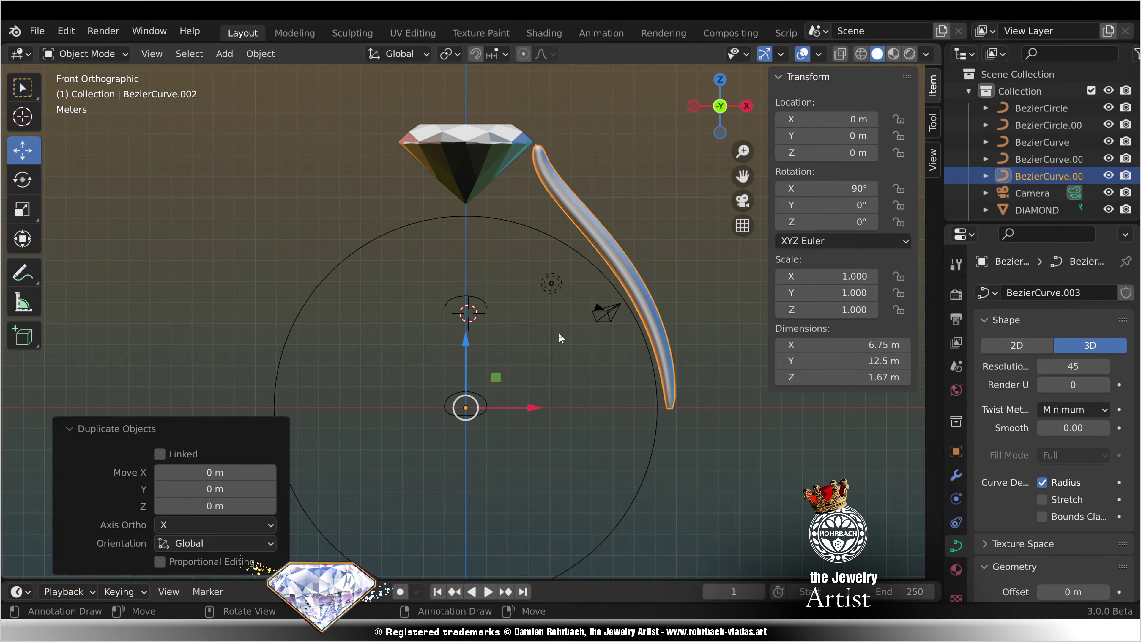
click(829, 276)
text(-1)
key(Return)
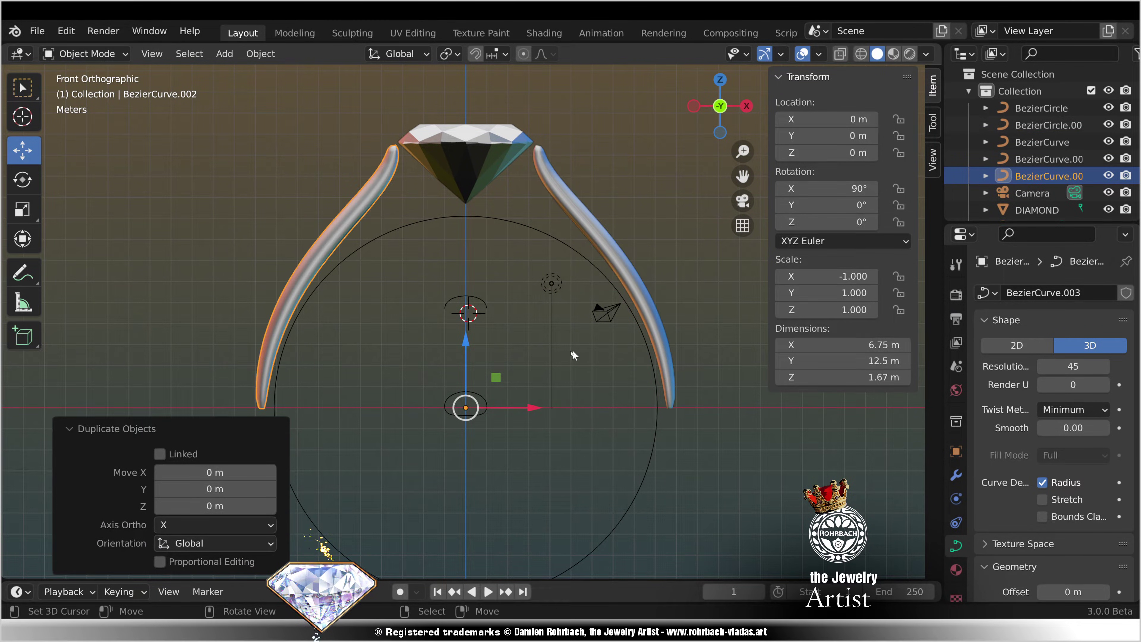
key(ctrl+a)
click(559, 359)
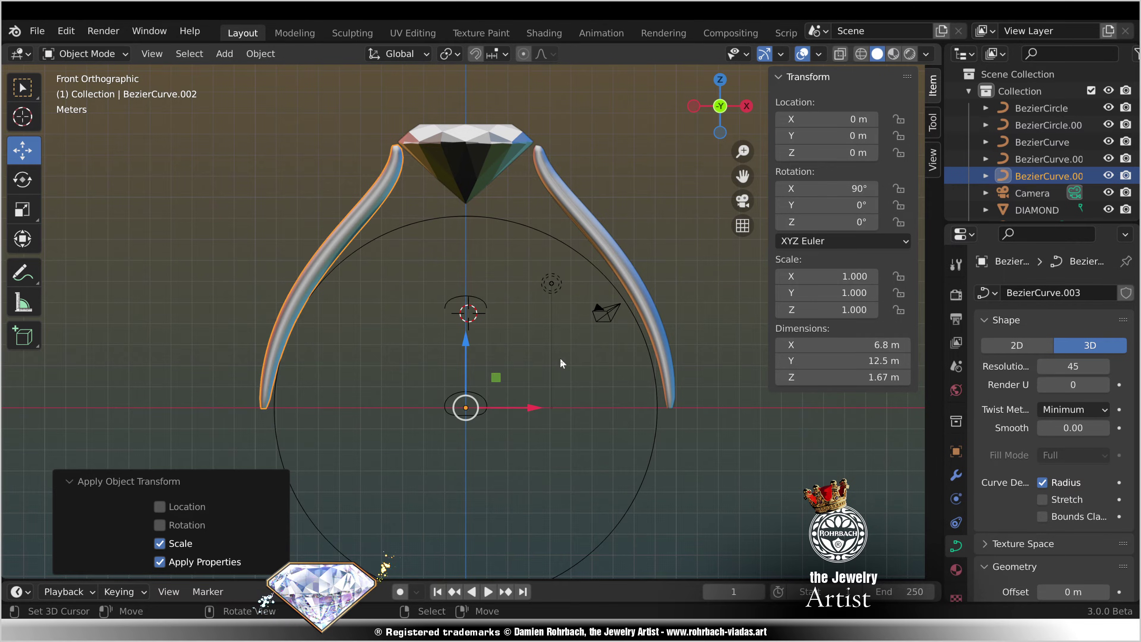
Step: Set the tilt of the mirrored curve's upper and lower control points to 90° and leave Edit Mode
key(Tab)
click(404, 198)
click(394, 144)
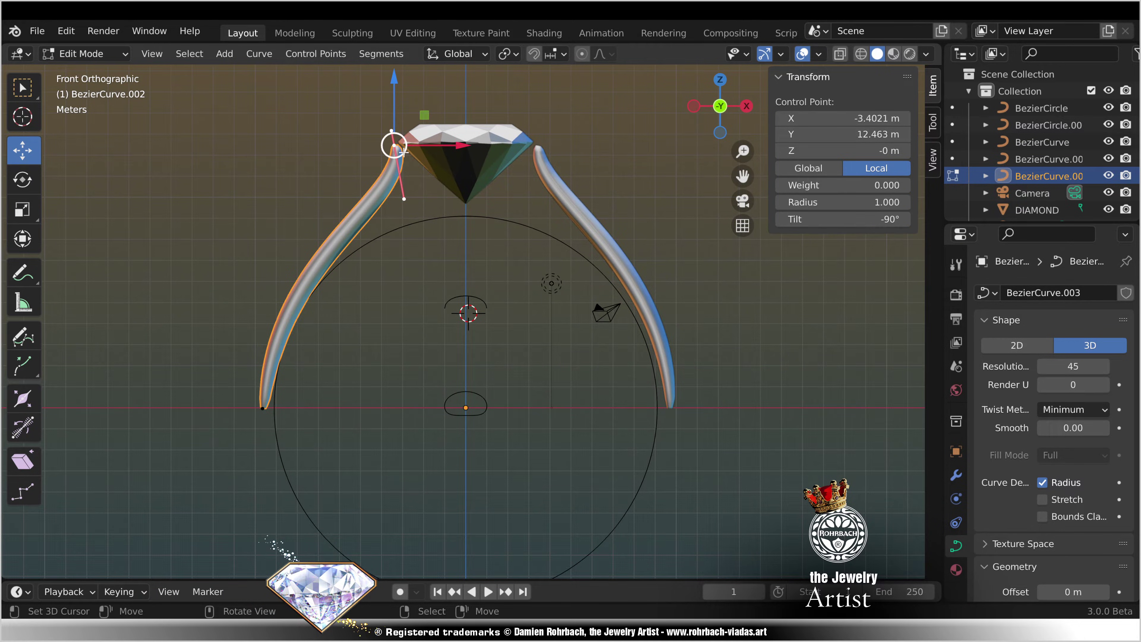
click(820, 217)
text(90)
key(Return)
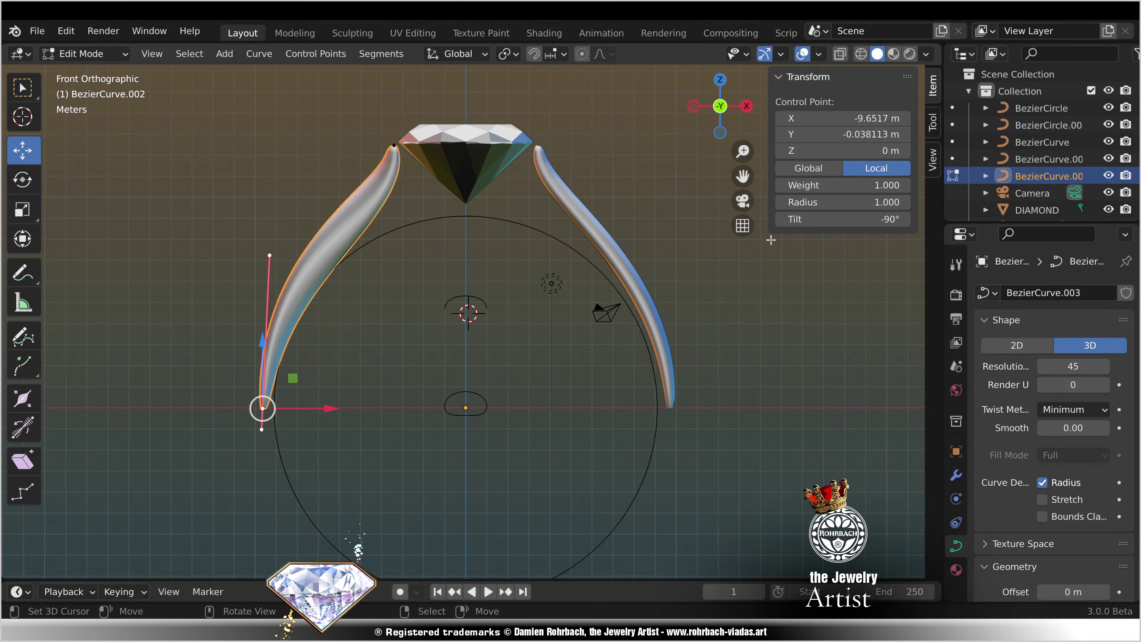
click(840, 219)
text(90)
key(Return)
key(Tab)
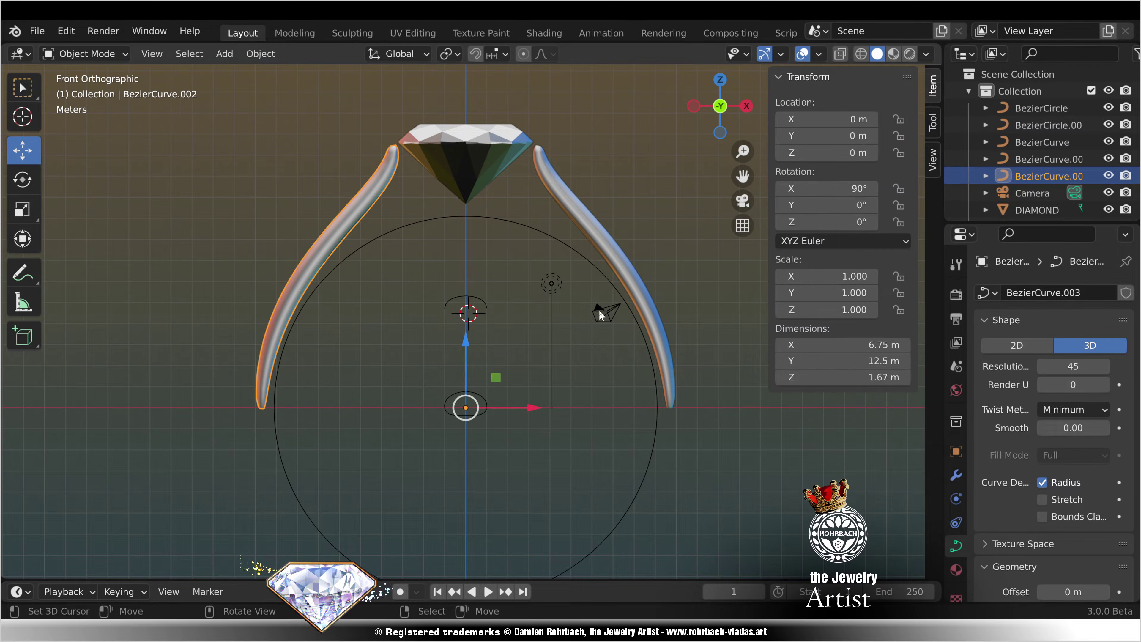
Step: Join the two band halves into one curve and connect their lower end points with a segment
shift+click(610, 254)
key(ctrl+j)
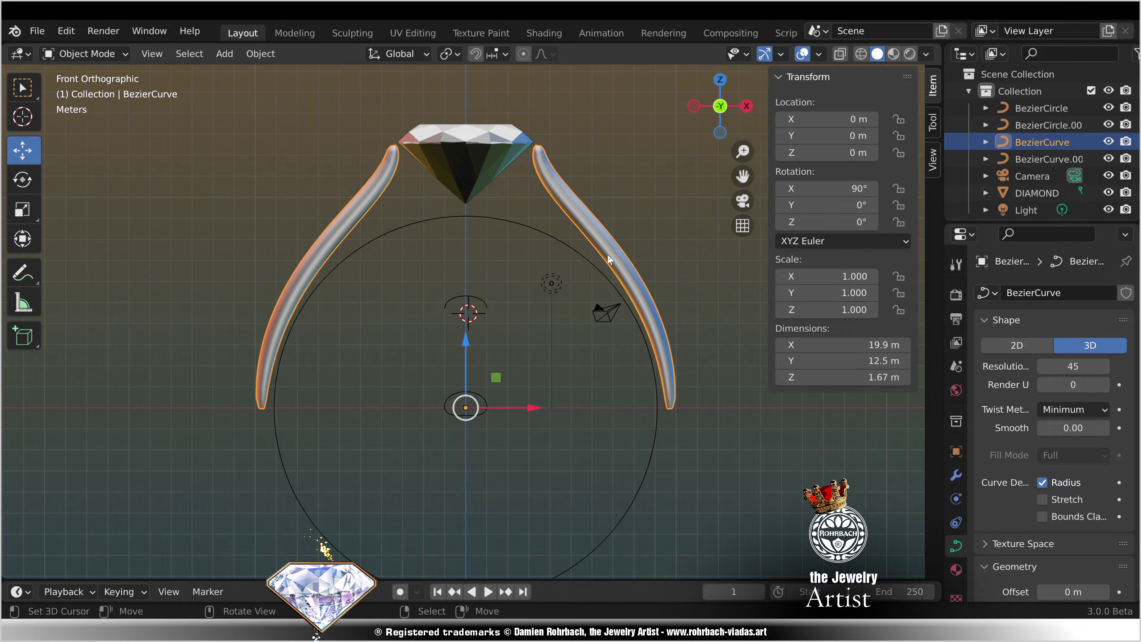
key(Tab)
click(262, 408)
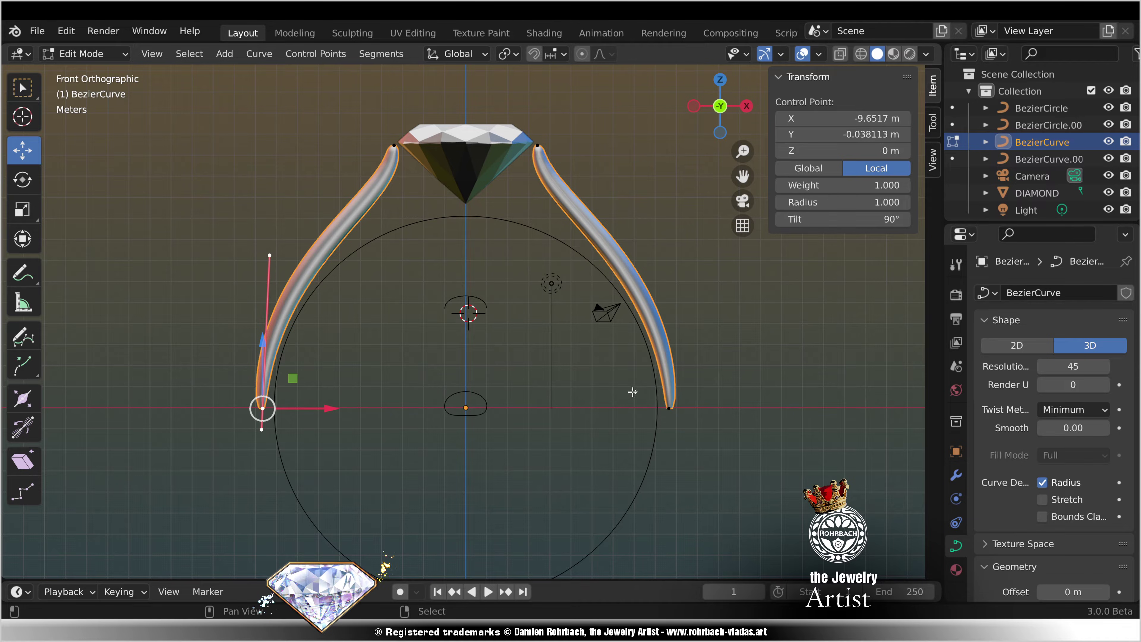
shift+click(669, 408)
key(f)
Step: Subdivide the connecting segment with one cut, shape it around the lower half of the big circle, and leave Edit Mode
key(w)
click(490, 59)
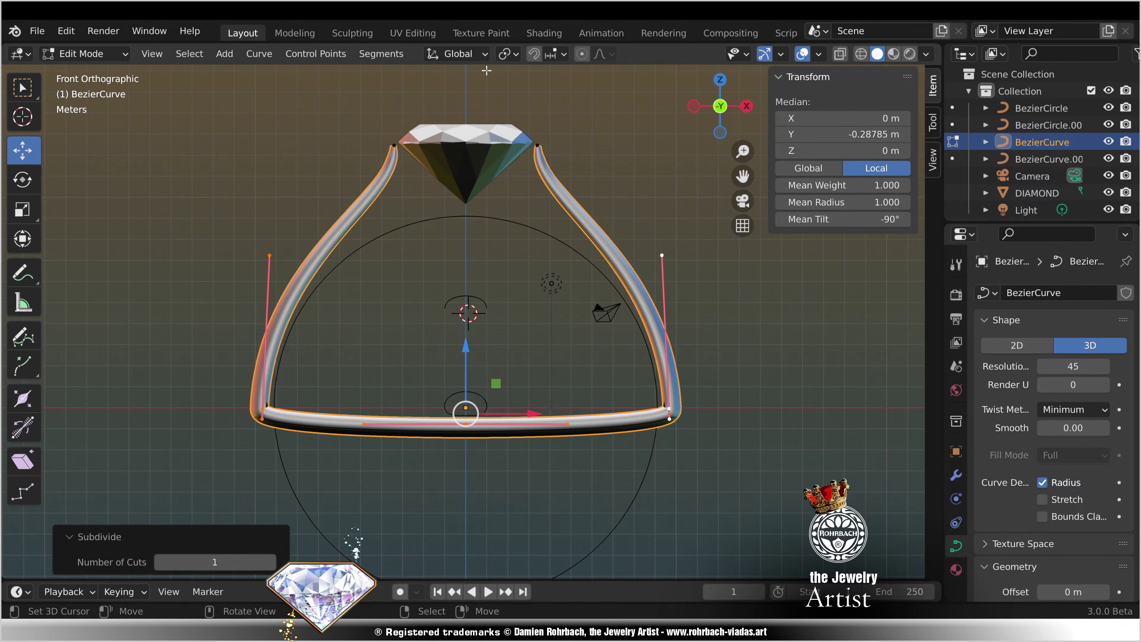
shift+middle_drag(502, 442, 499, 313)
right_click(463, 296)
drag(471, 232, 484, 414)
key(s)
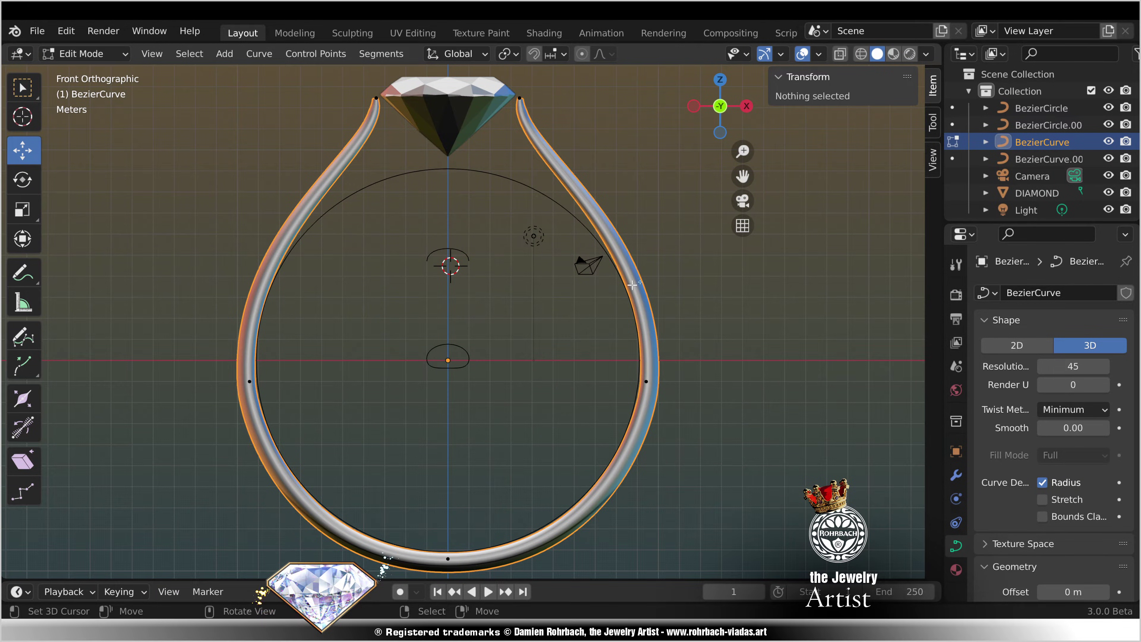
click(714, 227)
key(Tab)
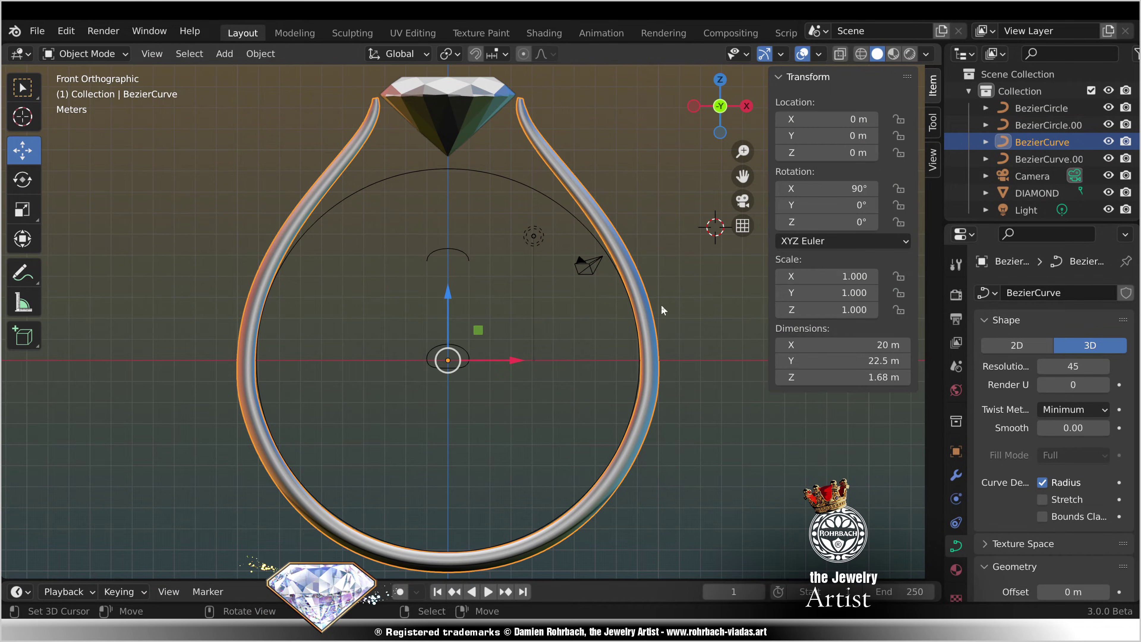
middle_drag(662, 311, 704, 375)
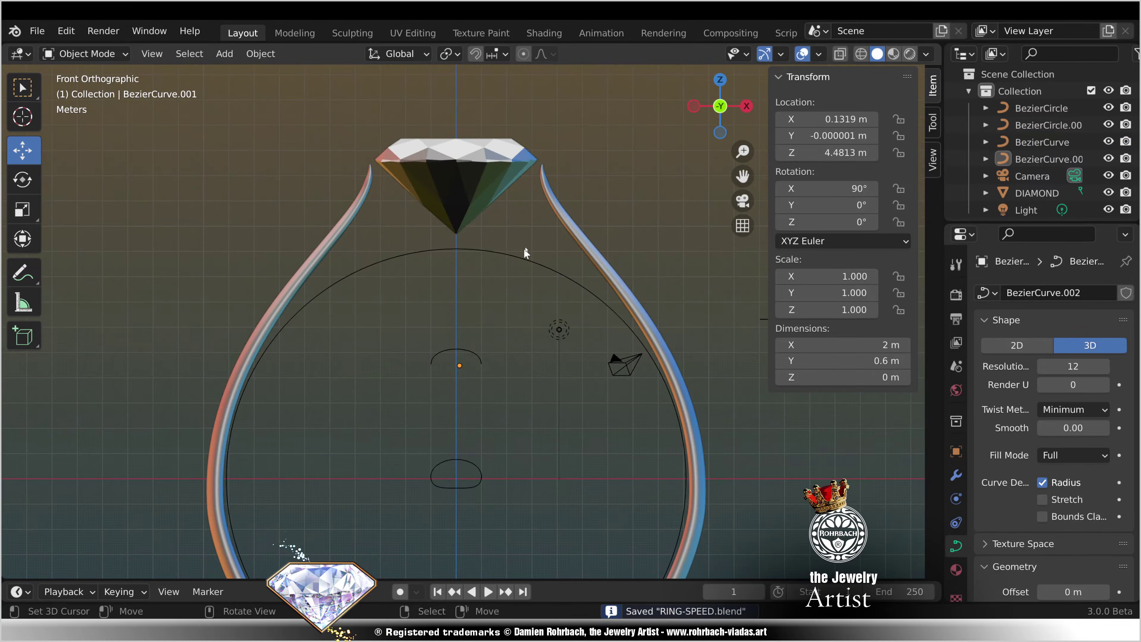
Step: Add a 2 m plane at the tip of the right band arm, aligned to the view, with its Y location at 0 m
scroll(494, 292, up, 3)
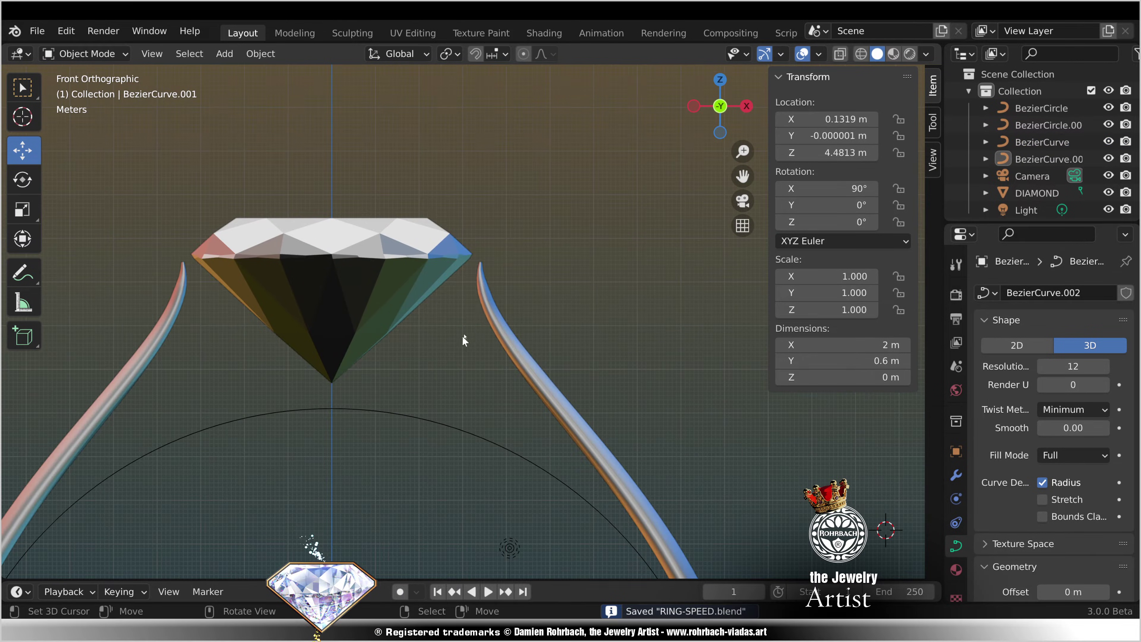
click(221, 60)
mouse_move(237, 78)
click(384, 76)
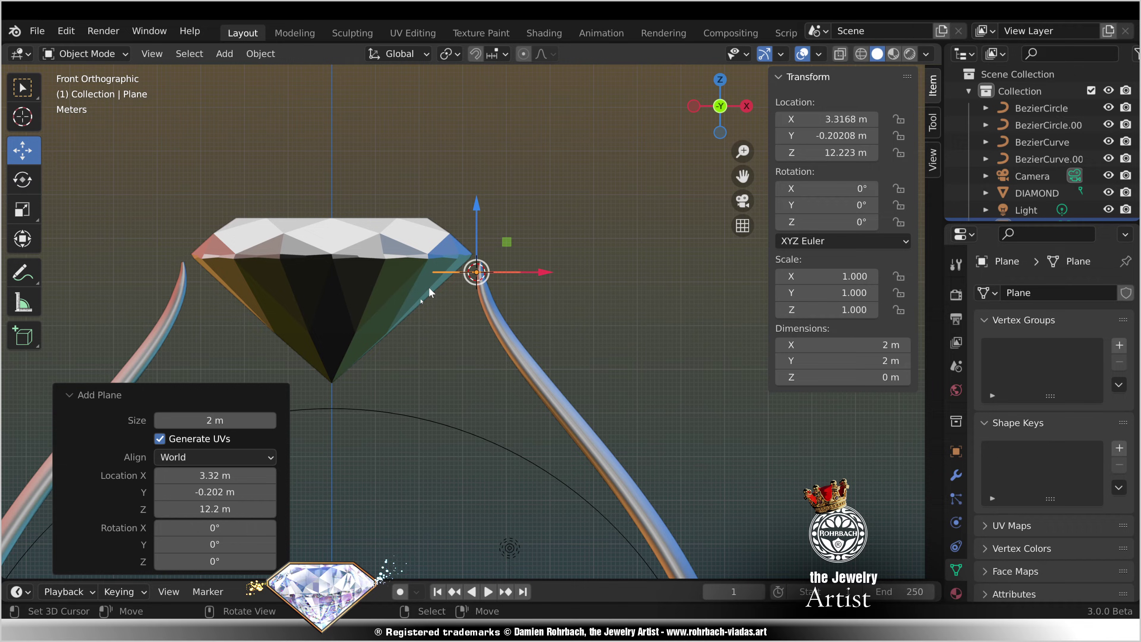
click(216, 457)
click(214, 492)
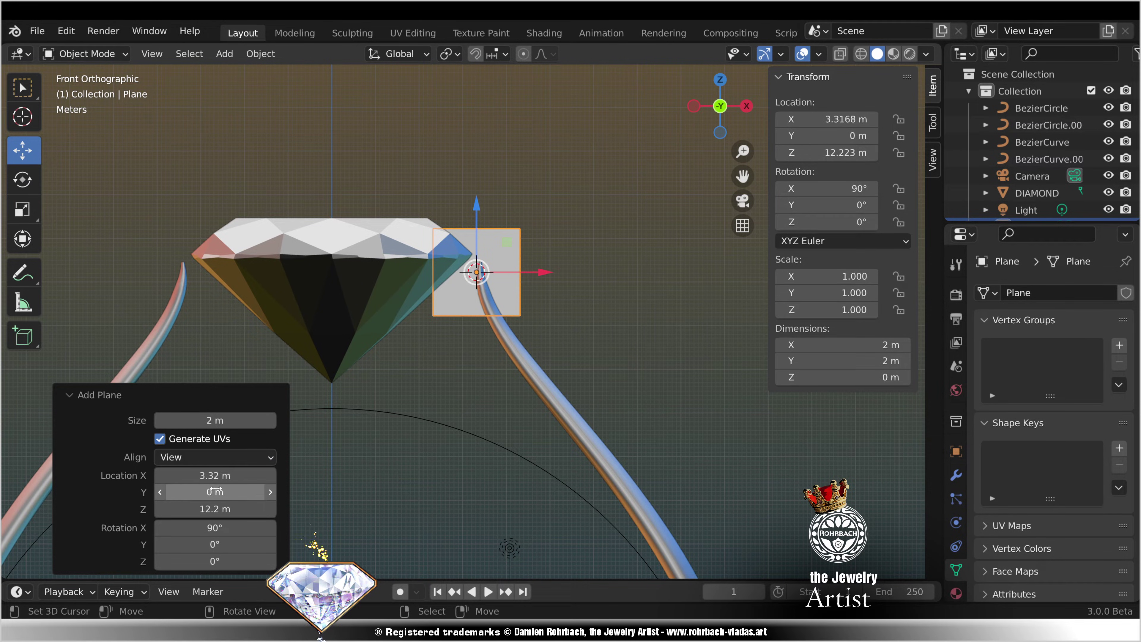
Step: Subdivide the plane at the right band arm's tip in Edit Mode with X-ray display turned on
key(Tab)
scroll(510, 225, up, 3)
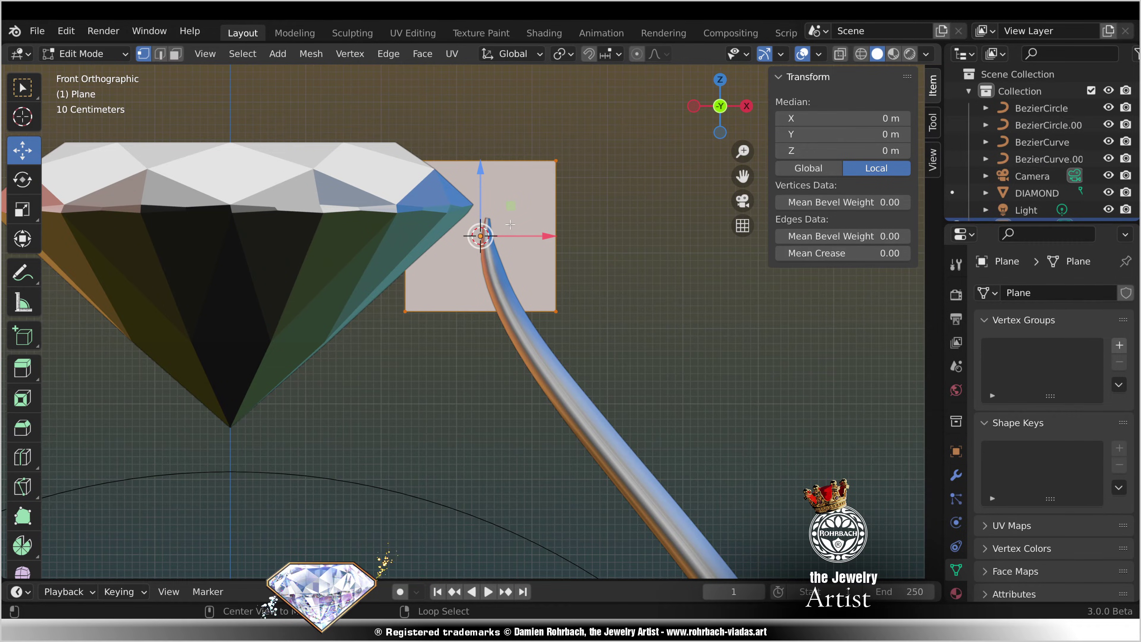
key(alt+z)
right_click(510, 225)
click(526, 148)
Step: Move the plane's upper vertices down to follow the diamond's underside and curve over the tip of the right band arm
click(406, 161)
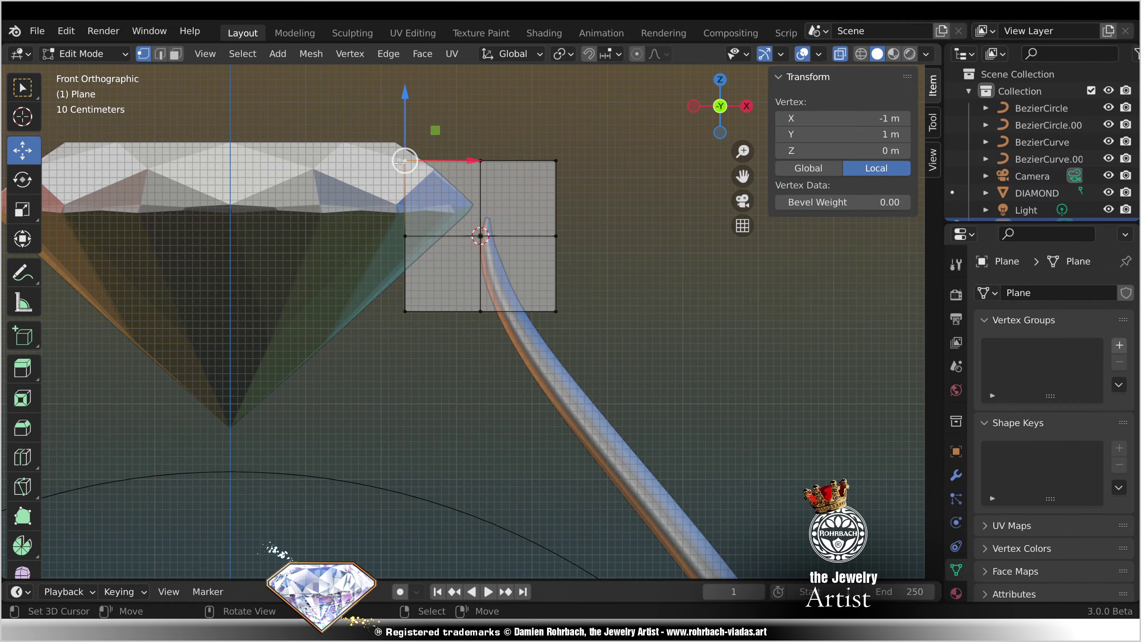
drag(400, 163, 415, 253)
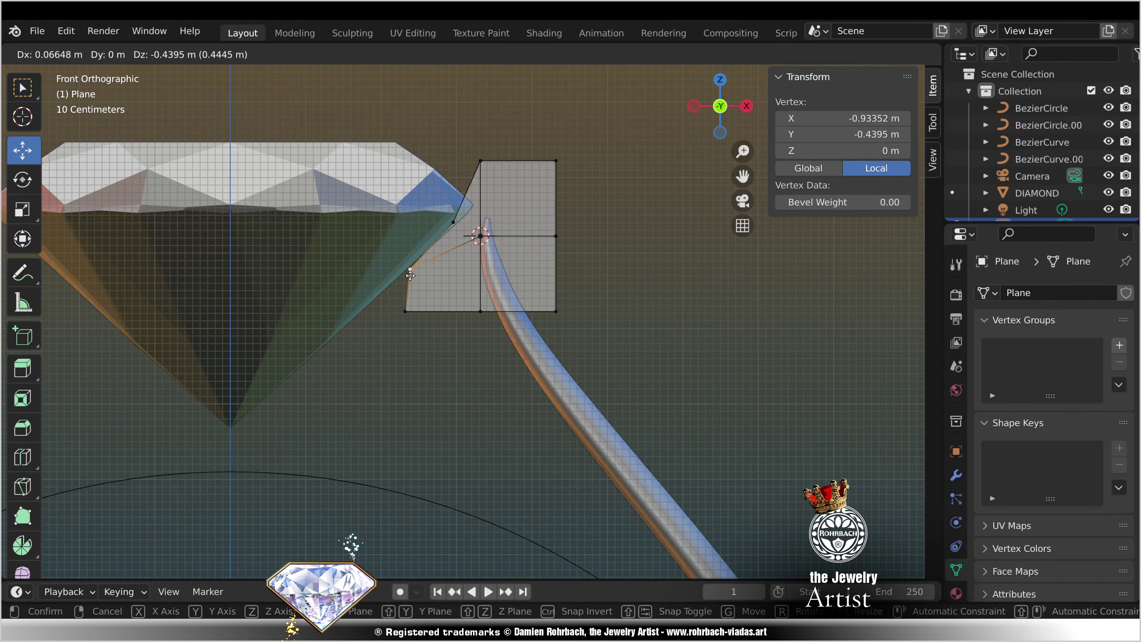
right_drag(410, 276, 410, 275)
right_drag(456, 227, 466, 223)
right_drag(484, 170, 458, 279)
right_drag(530, 196, 492, 257)
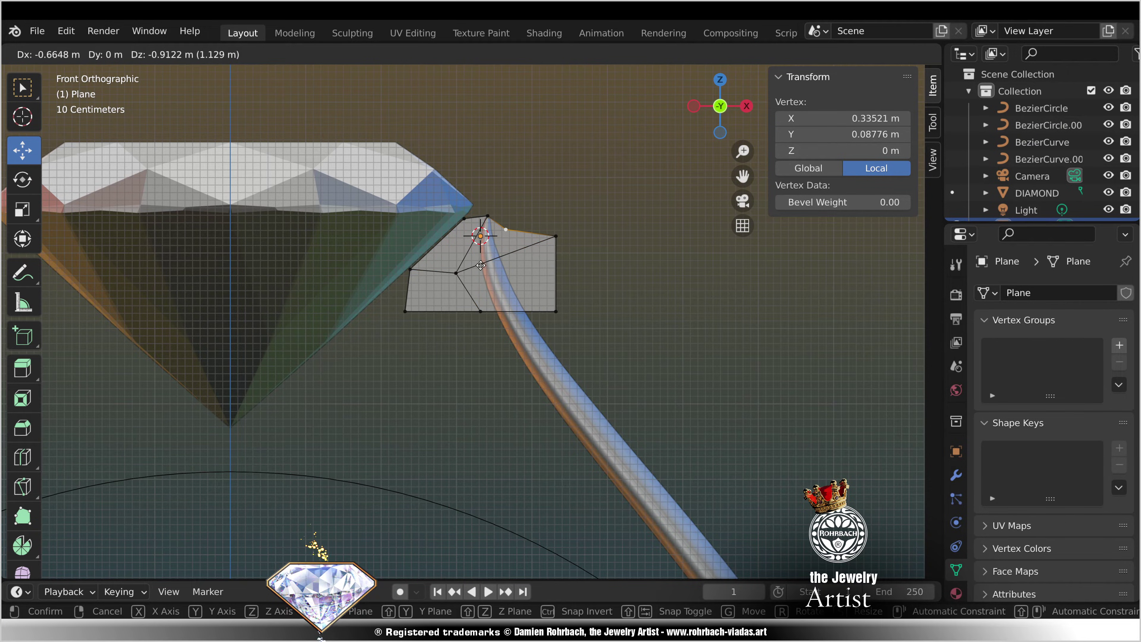
drag(481, 265, 480, 265)
Step: Pull the plane's right and lower vertices inward to close the bezel cross-section against the band arm and the diamond's slope
drag(556, 236, 510, 254)
drag(540, 308, 491, 311)
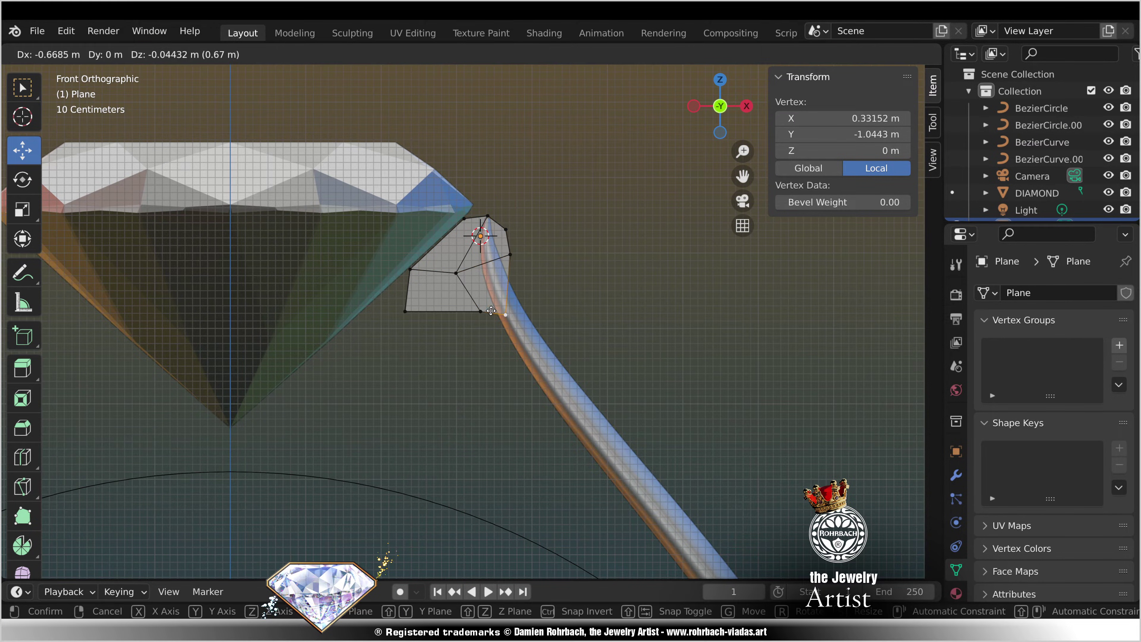
right_drag(491, 311, 429, 311)
right_drag(494, 311, 457, 300)
right_drag(409, 270, 419, 258)
Step: Delete the cross-section's centre vertex to leave only the outline, and move its lower corner vertex slightly inward
right_click(455, 272)
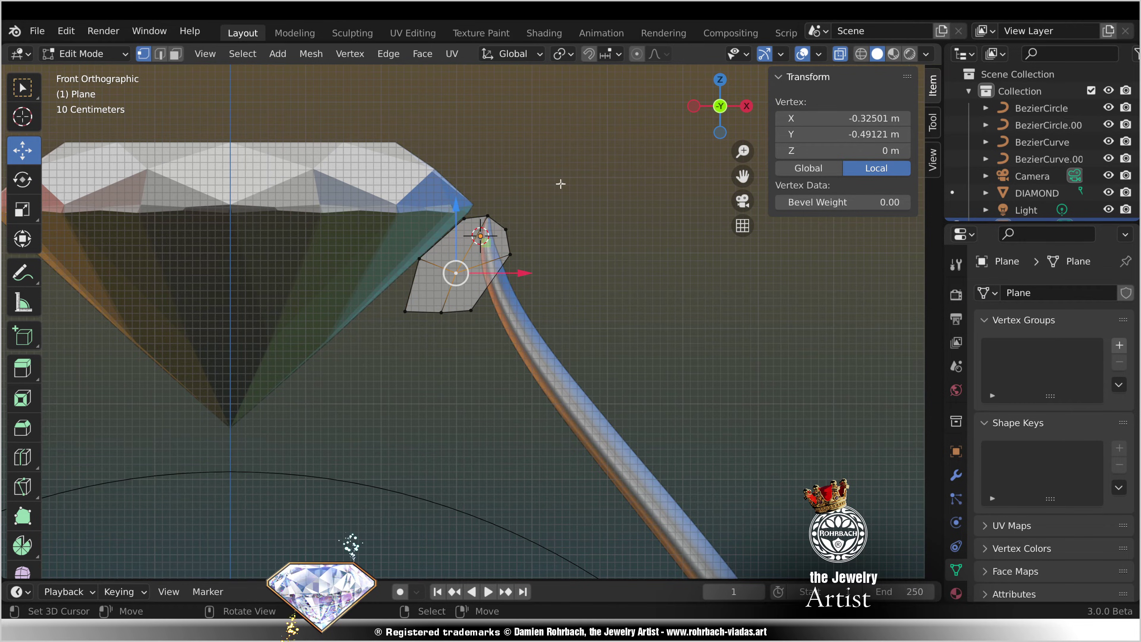
key(x)
click(561, 184)
middle_drag(558, 204, 548, 269)
key(KP_1)
scroll(499, 294, up, 2)
right_drag(391, 281, 393, 278)
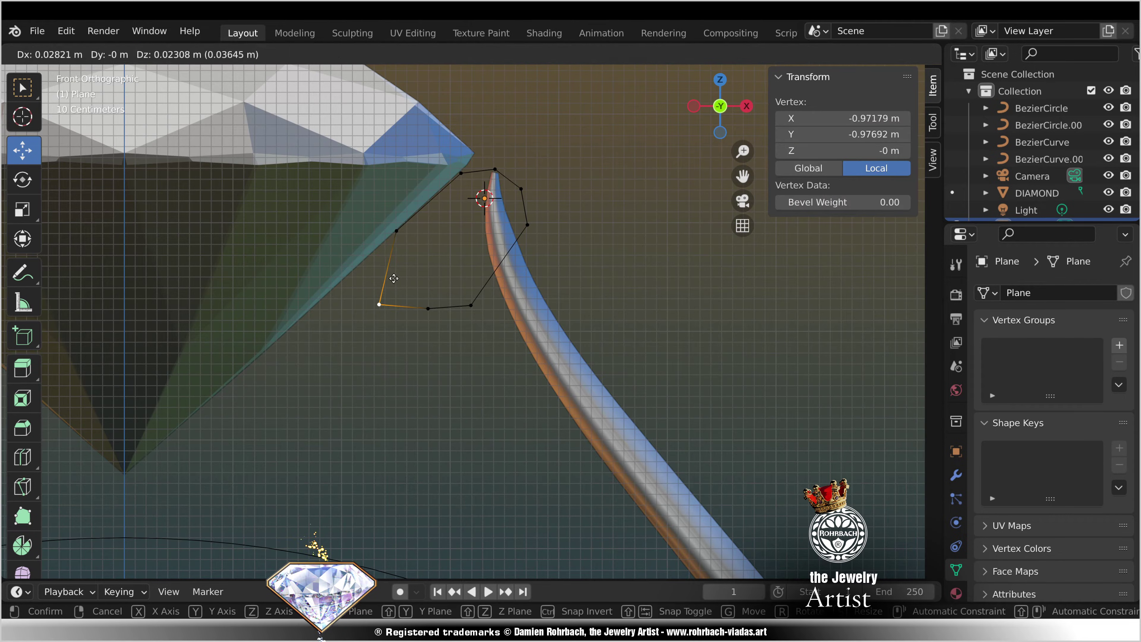
click(397, 277)
Step: Spin the whole cross-section outline by 360° in 45 steps
key(a)
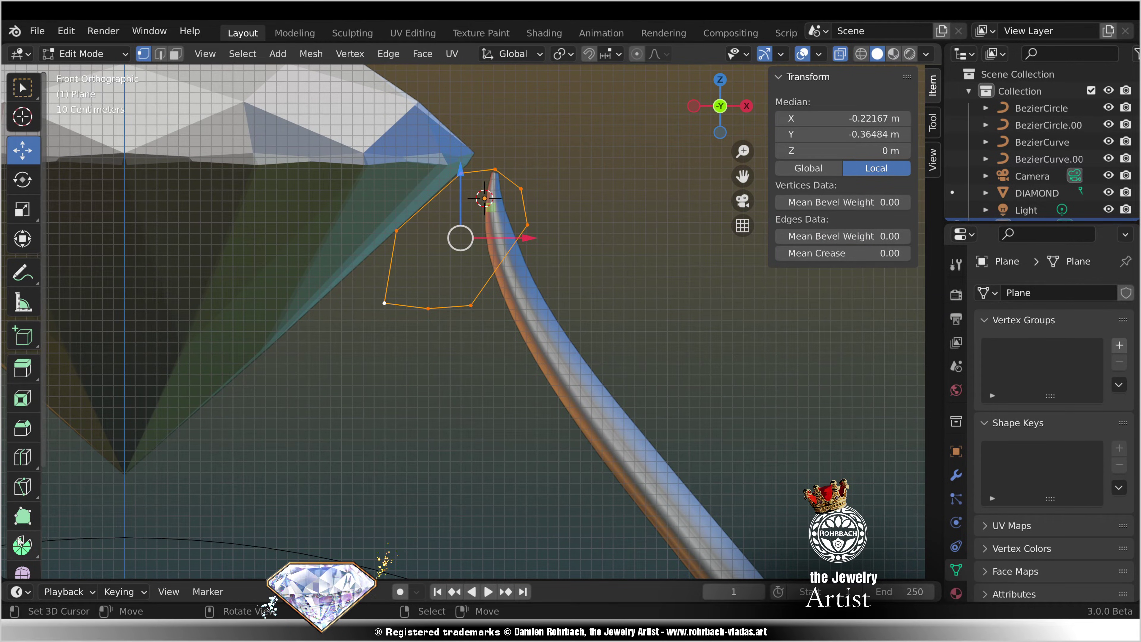
click(21, 542)
scroll(568, 308, down, 6)
middle_drag(567, 308, 525, 310)
drag(575, 299, 333, 350)
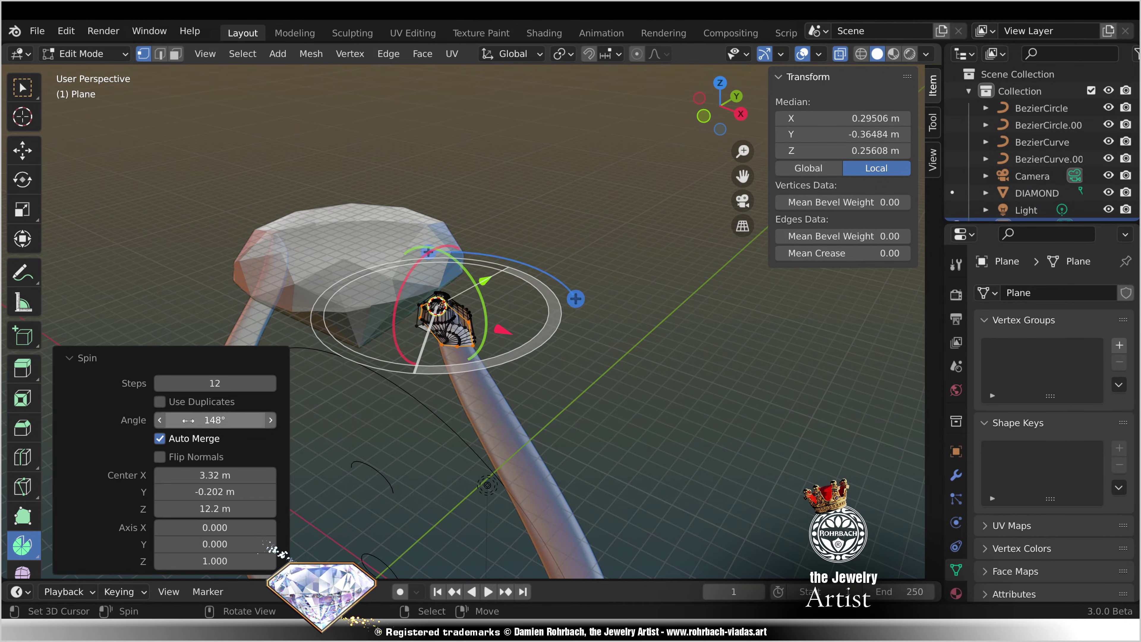
click(215, 411)
text(360)
key(Return)
text(45)
key(Return)
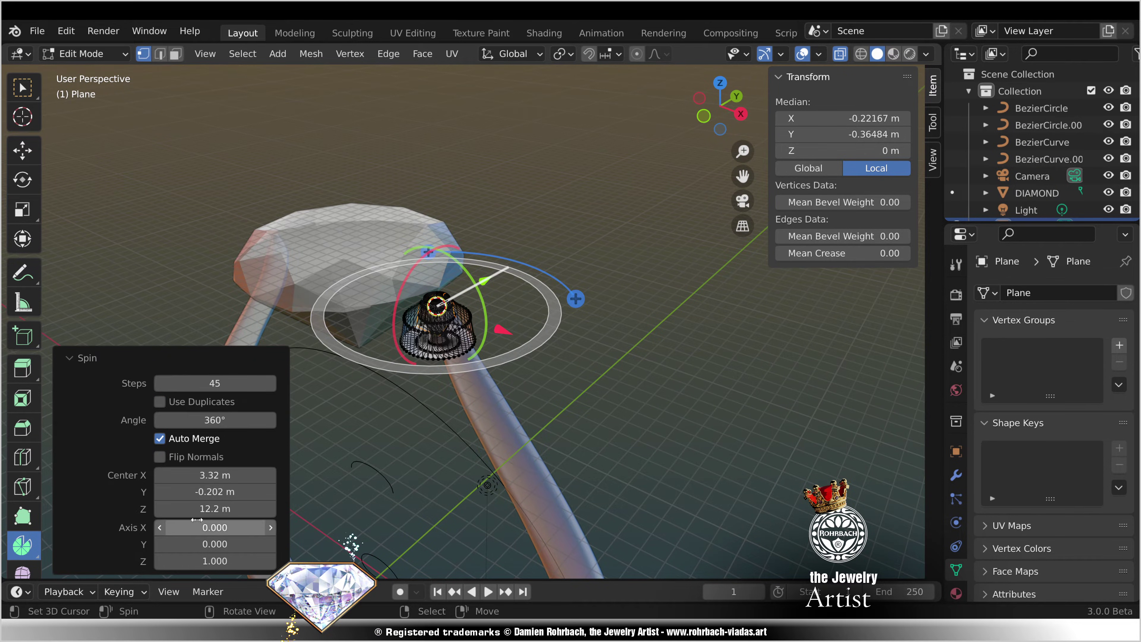
Step: Set the spin centre to 0 m in X, Y and Z and turn off X-ray display
drag(215, 475, 214, 509)
text(0)
key(Return)
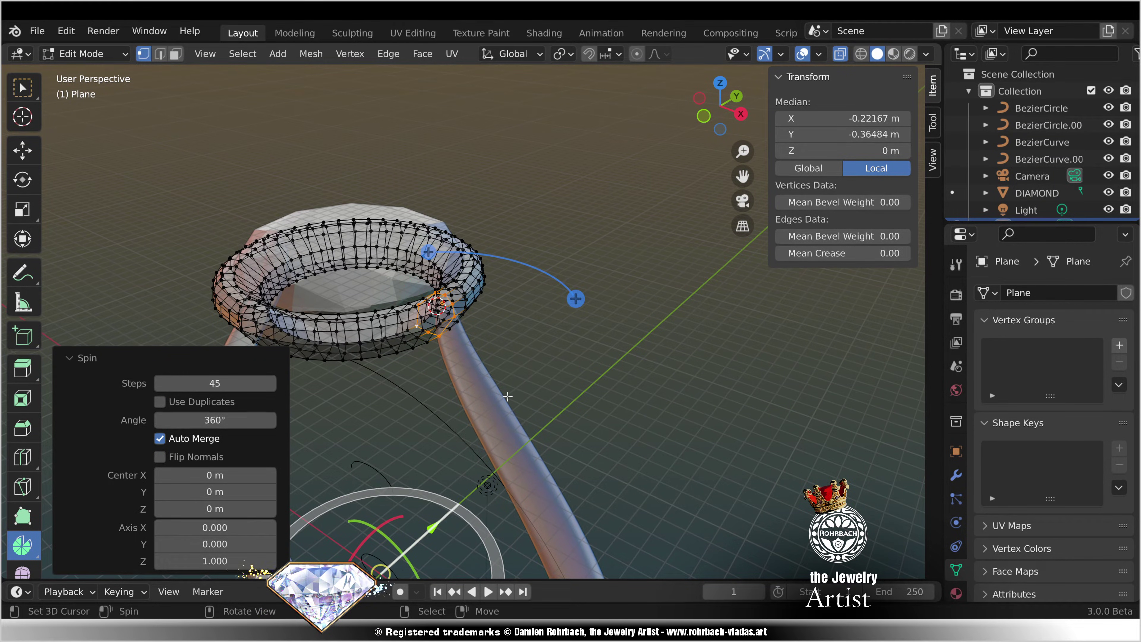
key(alt+z)
middle_drag(431, 398, 460, 371)
key(KP_1)
Step: Scale the entire bezel ring to about 0.902 and lower it by about 0.165 m along Z
key(a)
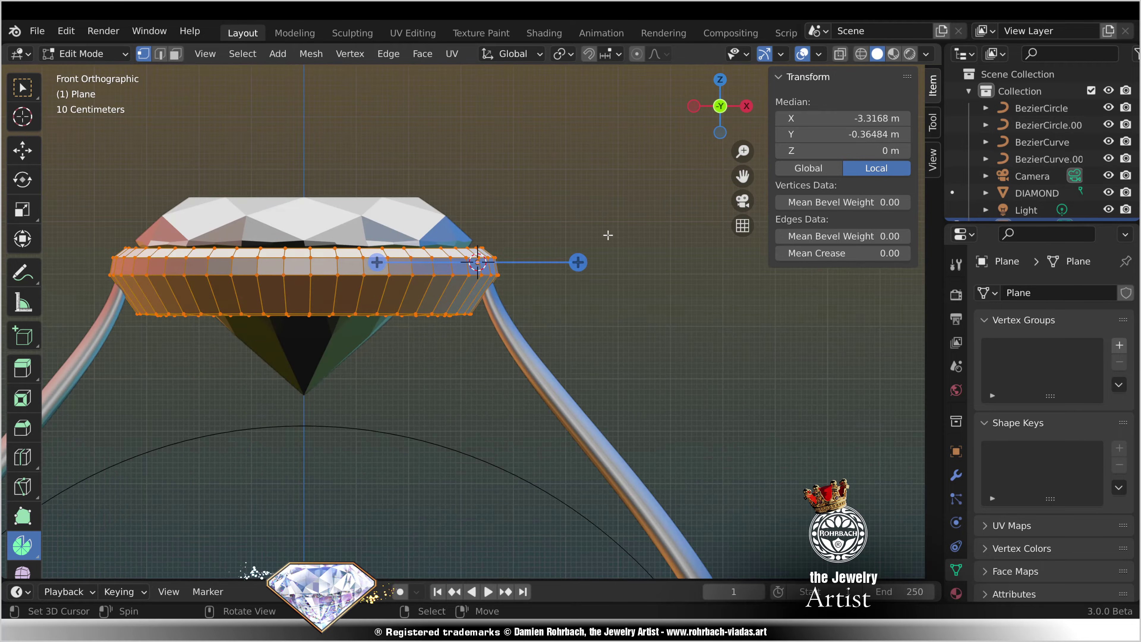
key(s)
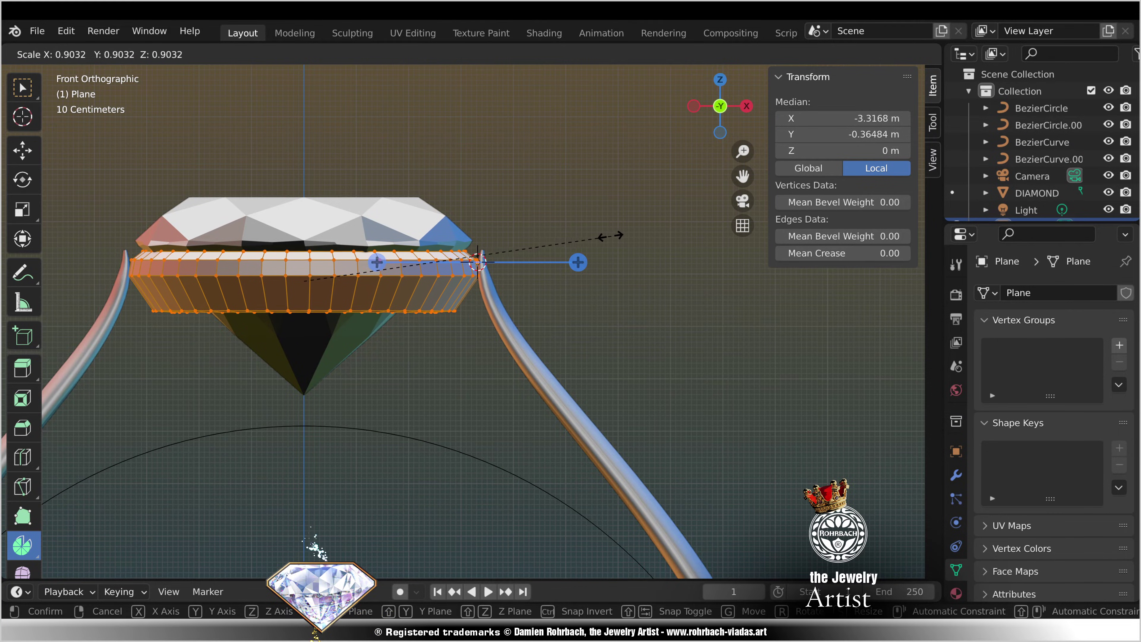
click(611, 236)
click(28, 161)
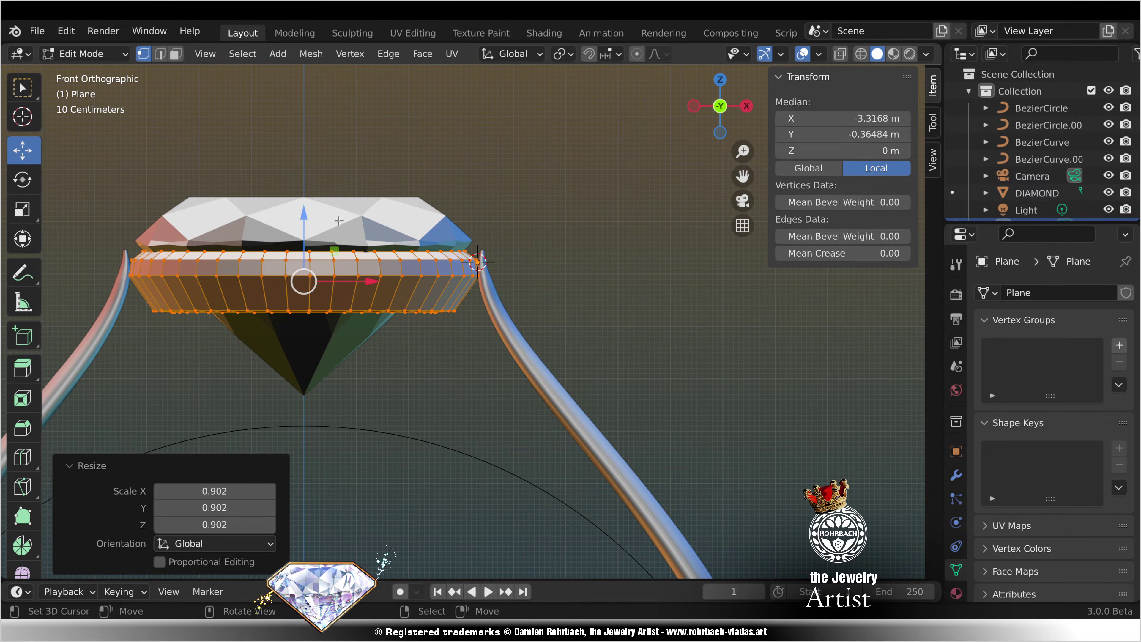
drag(307, 213, 308, 222)
middle_drag(314, 228, 304, 283)
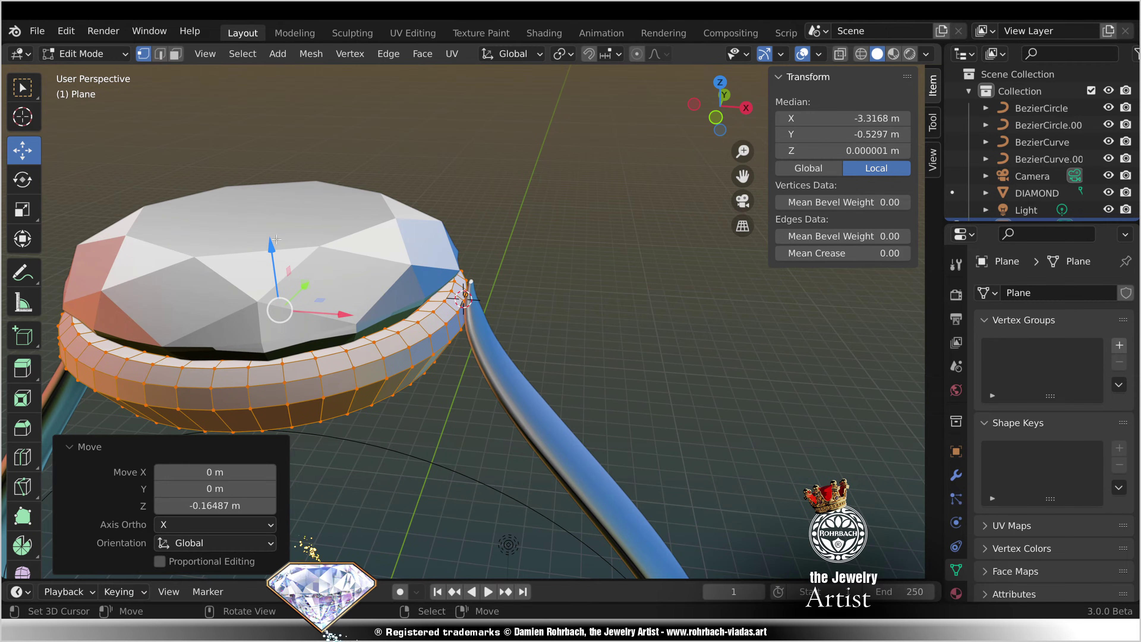
Step: Leave Edit Mode and give the bezel ring a Bevel modifier with an amount of 0.2 m
key(Tab)
key(KP_1)
click(957, 476)
click(985, 297)
click(837, 366)
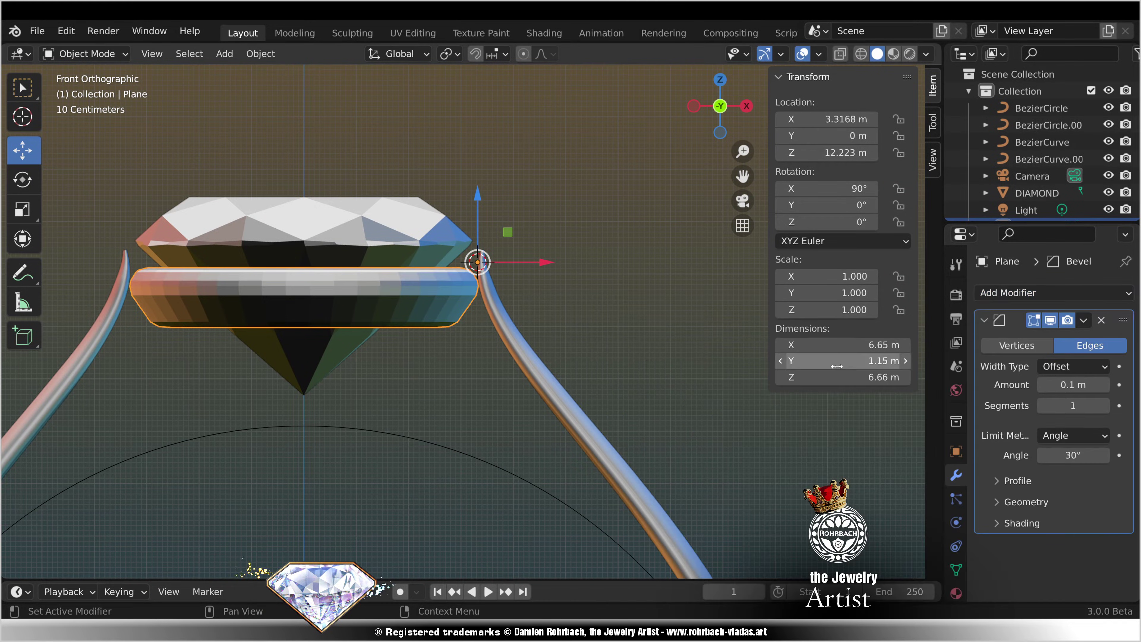
click(1078, 379)
text(.2)
key(Return)
Step: Add a Subdivision Surface modifier to the bezel ring, shade it smooth, and save the file
click(1053, 293)
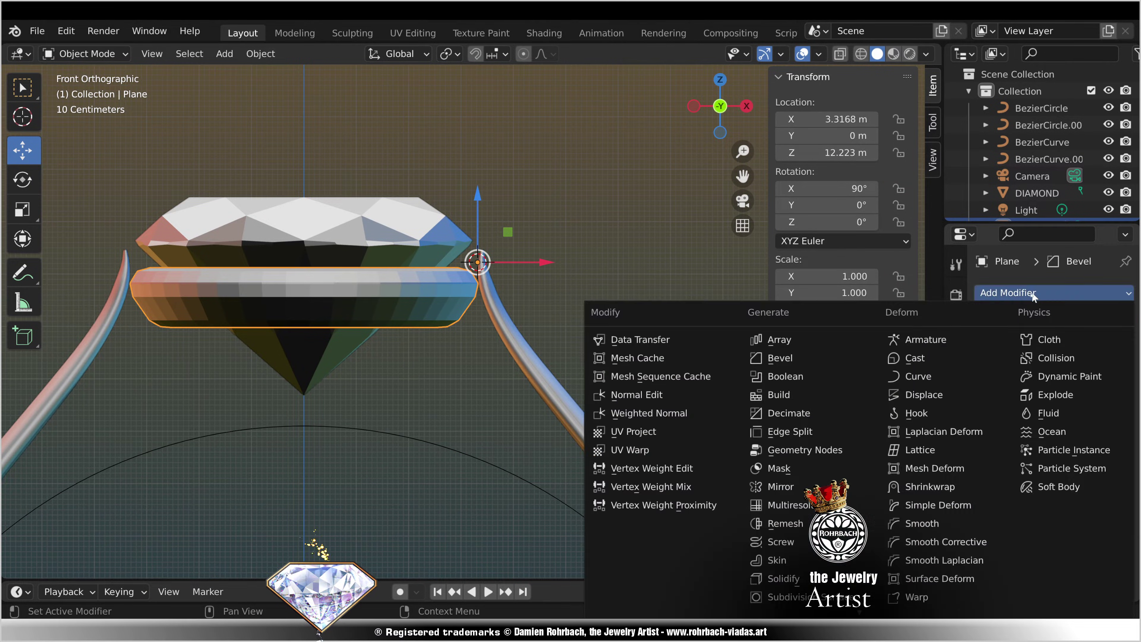
click(791, 543)
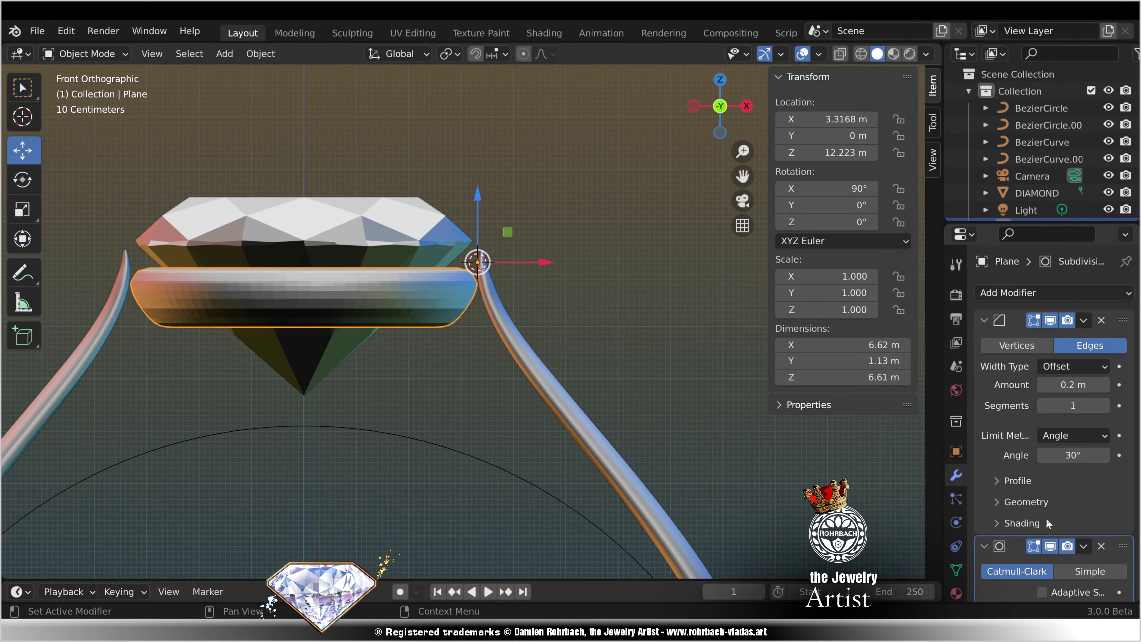
scroll(1047, 523, down, 3)
click(263, 55)
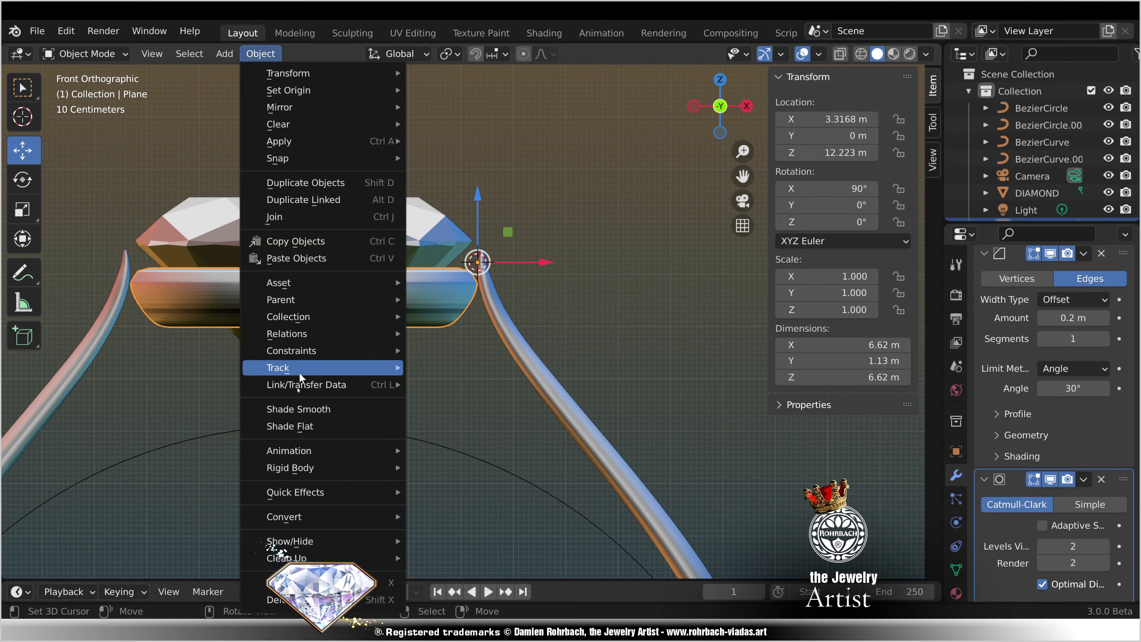
click(308, 409)
key(ctrl+s)
Step: Add two horizontal loop cuts around the lower part of the bezel ring with X-ray display on
scroll(324, 389, up, 1)
key(Tab)
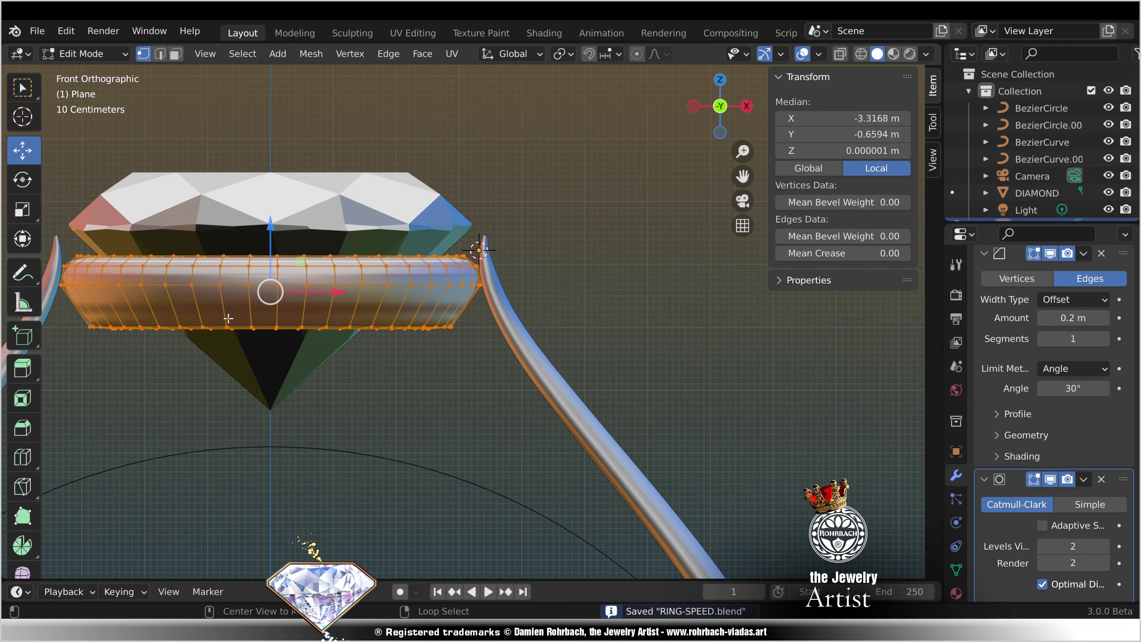
key(alt+z)
click(20, 459)
click(102, 306)
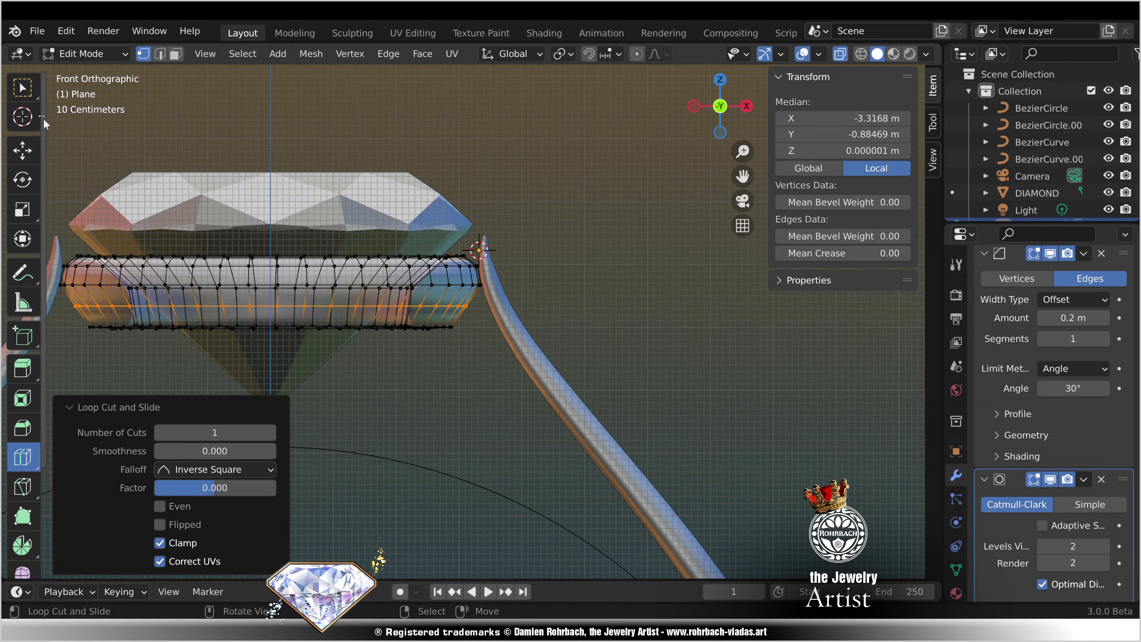
click(84, 285)
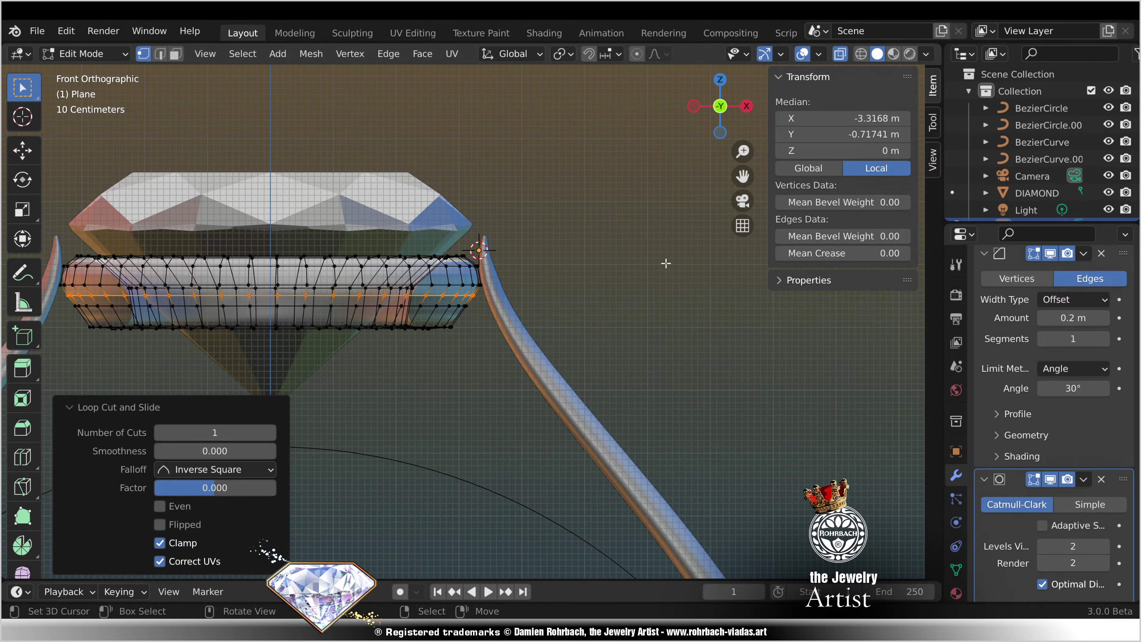
Step: Scale the selected edge loop inward to form a groove around the bezel ring, and leave Edit Mode
key(s)
click(634, 264)
key(Tab)
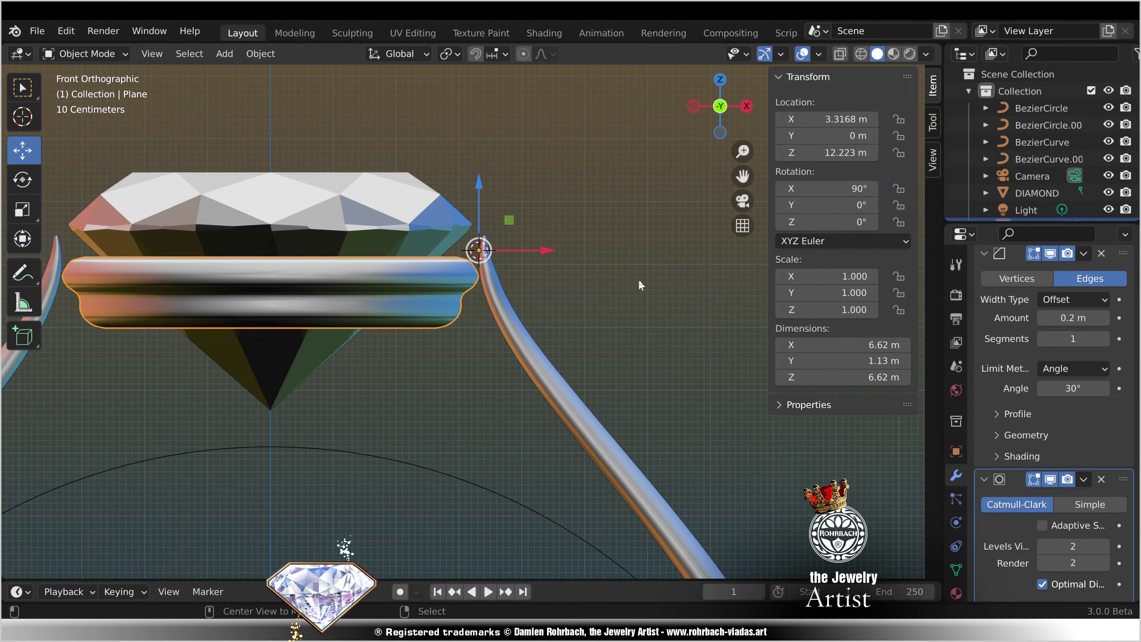
middle_drag(641, 285, 521, 324)
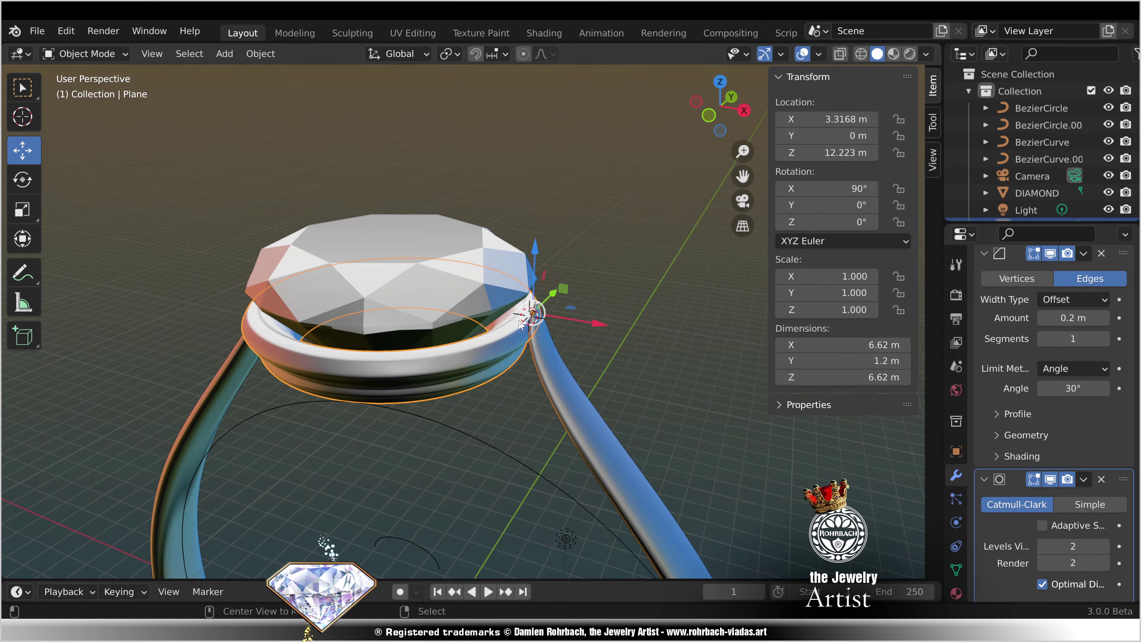
Step: Scale the band curve's two upper end points inward along X so the arms meet the bezel ring
click(537, 351)
key(KP_1)
key(Tab)
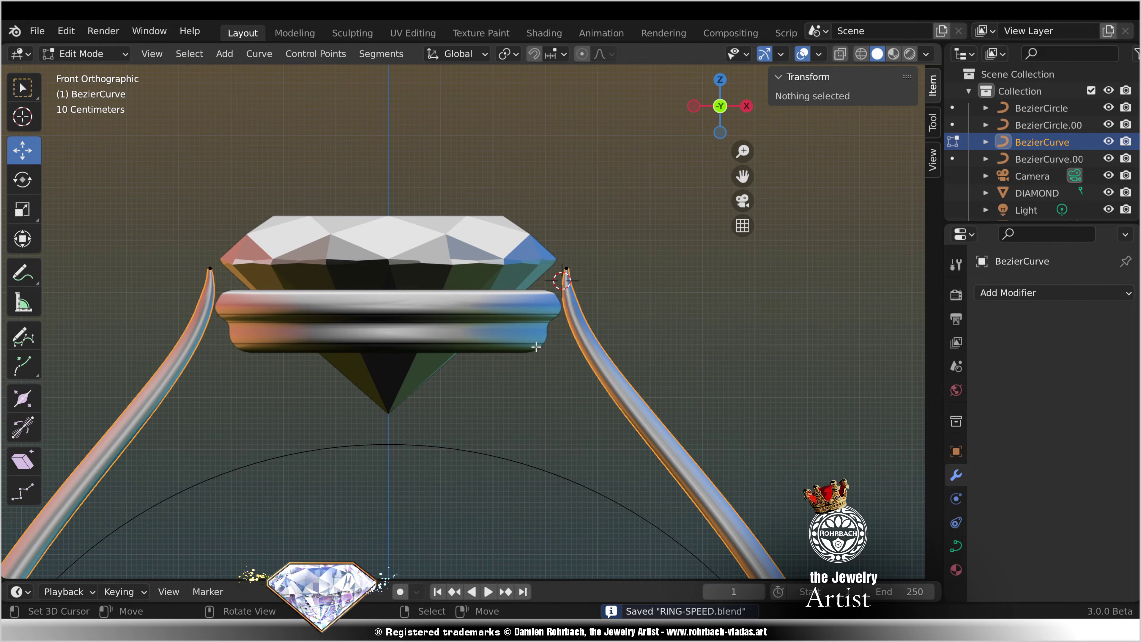
click(212, 268)
shift+click(566, 269)
key(s)
key(x)
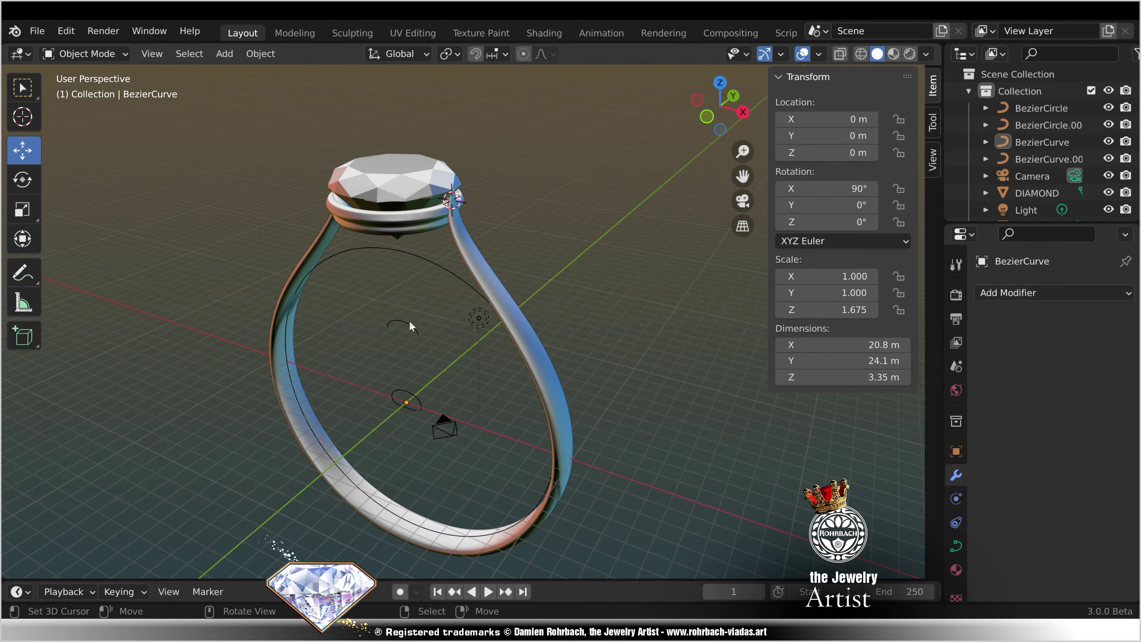
Step: Reshape the band's arched profile curve into a taller arc by moving its control points along Y
click(410, 327)
key(Tab)
key(c)
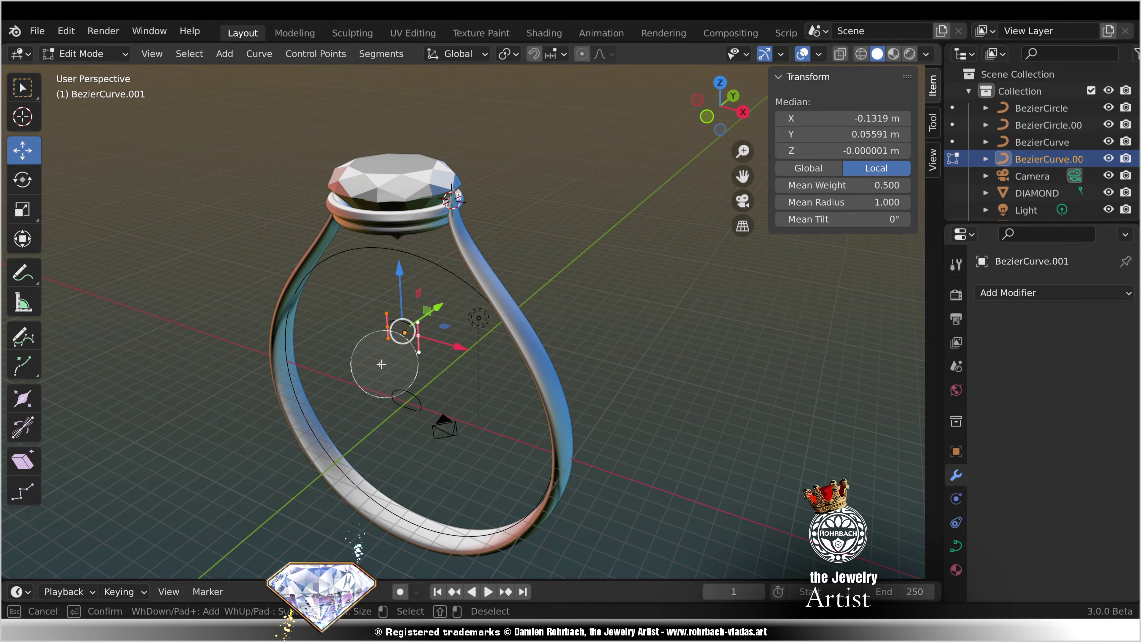
middle_click(385, 354)
middle_click(425, 362)
key(Escape)
key(g)
key(y)
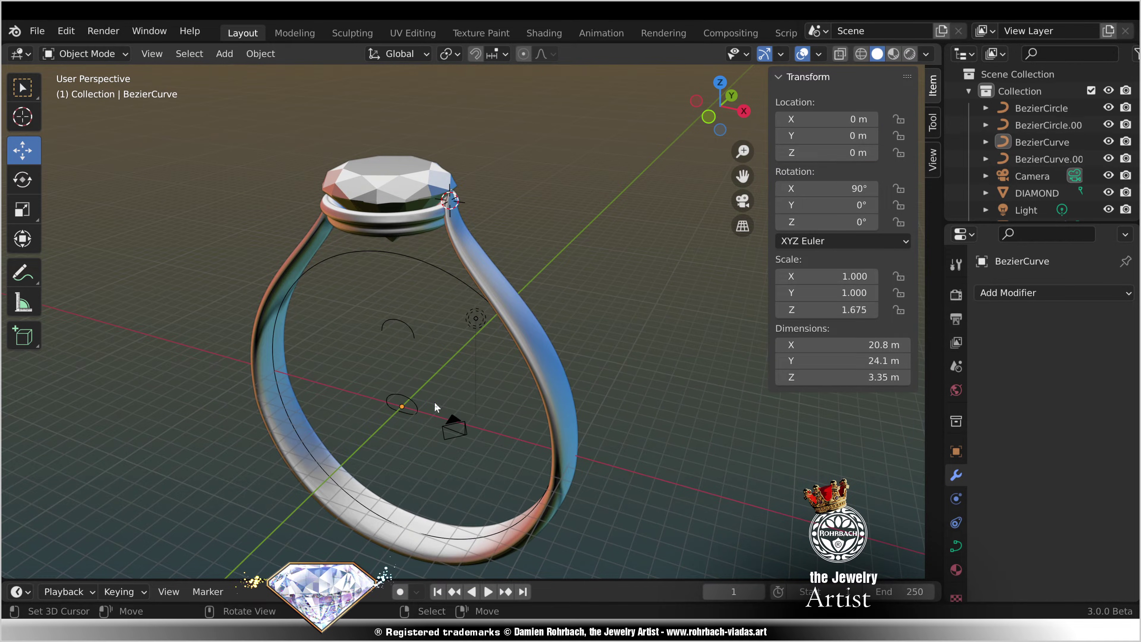
Step: Add a 2 m plane on the finger circle below the diamond's tip, aligned to the view
key(KP_1)
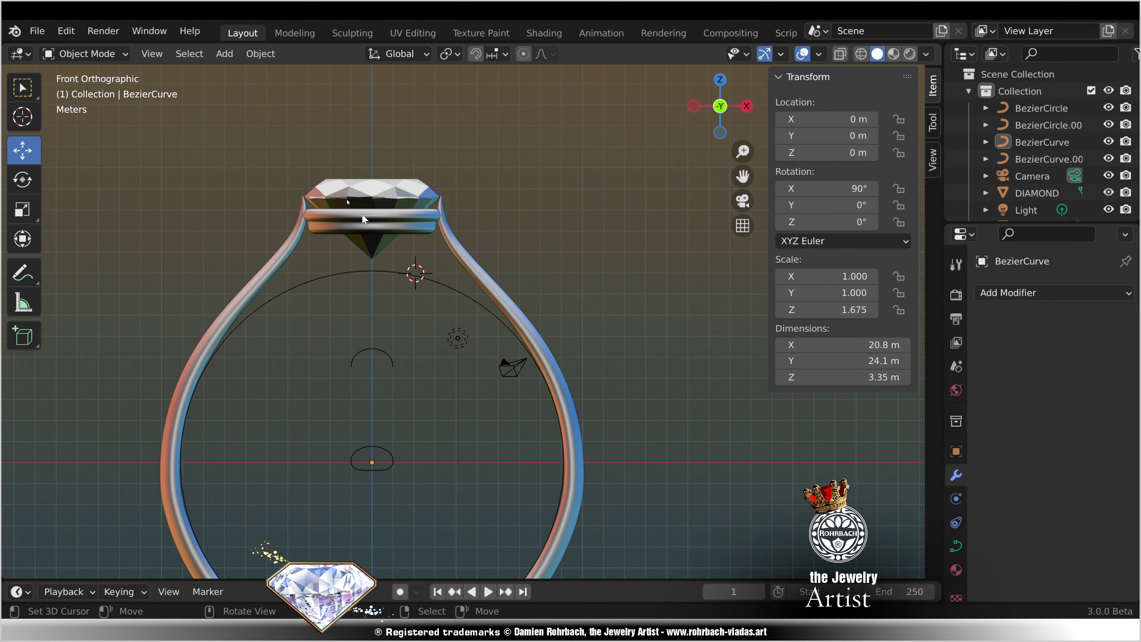
click(224, 53)
mouse_move(238, 78)
click(373, 73)
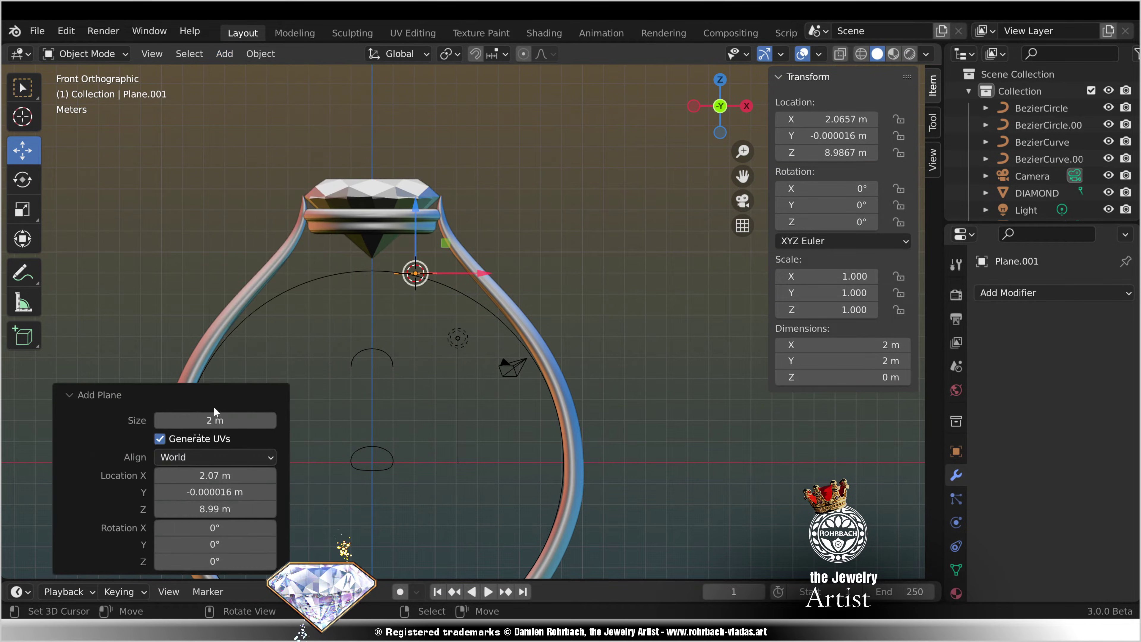
click(193, 457)
click(194, 494)
scroll(439, 400, up, 4)
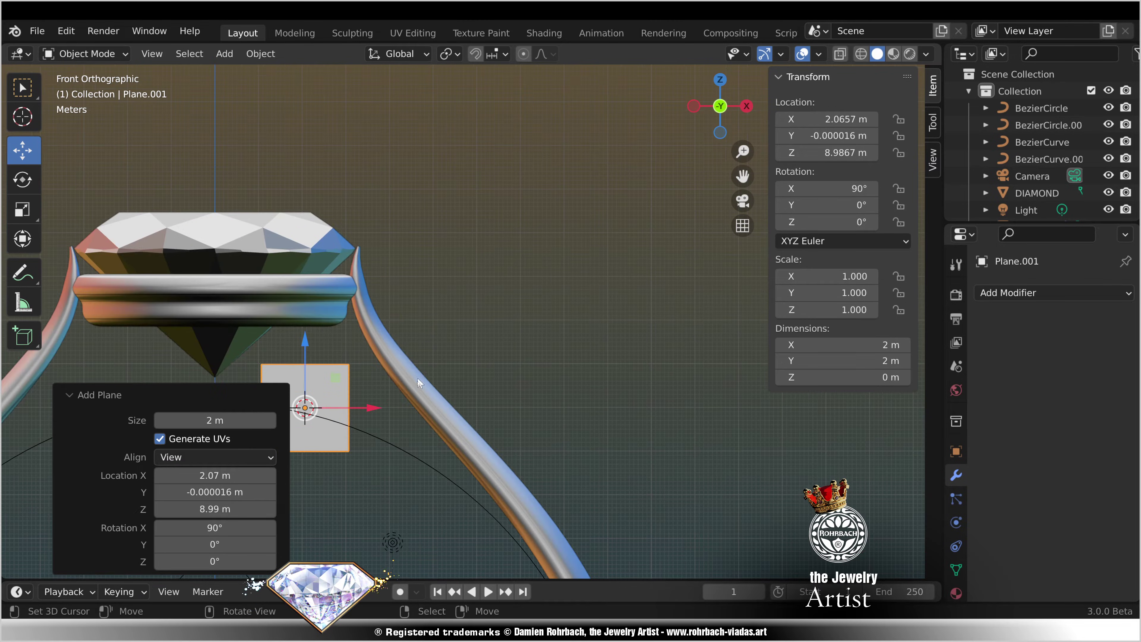
Step: Shrink the new plane in Edit Mode, move it onto the finger circle near the diamond's tip, and rotate it 10.3°
key(Tab)
key(s)
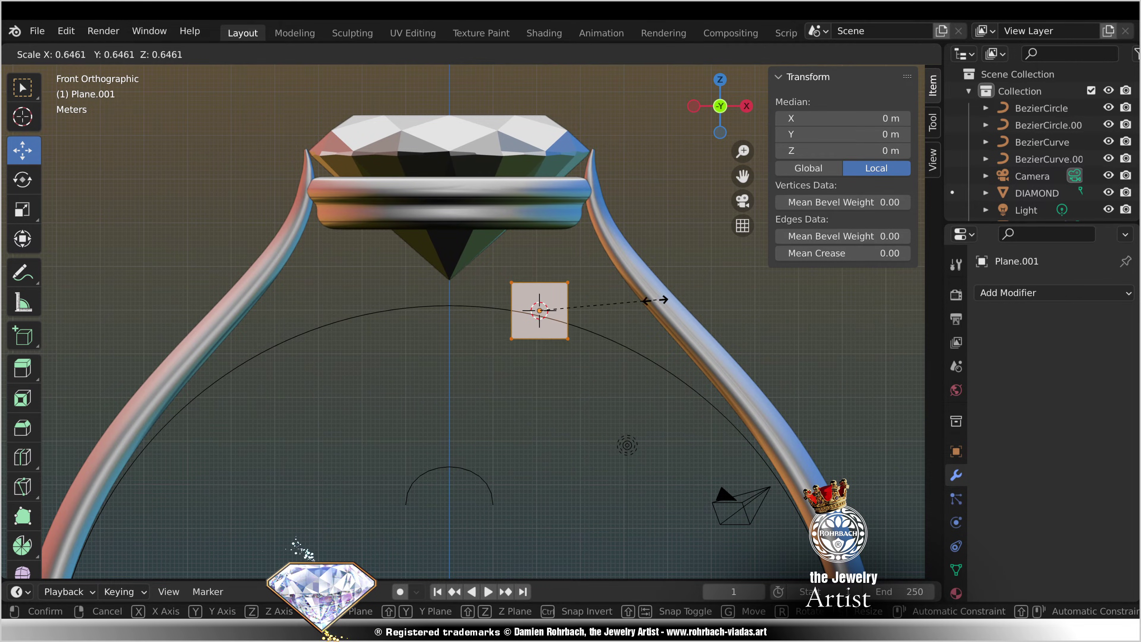
click(598, 319)
key(g)
click(573, 305)
key(r)
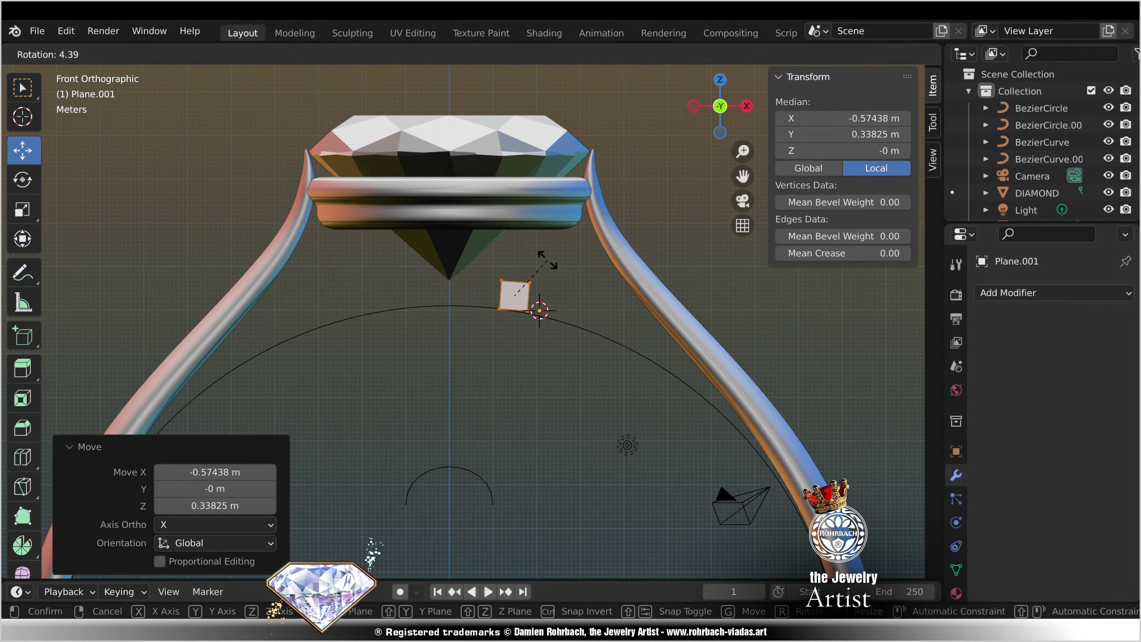
click(553, 263)
Step: Subdivide the small plane beneath the diamond
scroll(553, 263, up, 6)
right_click(537, 242)
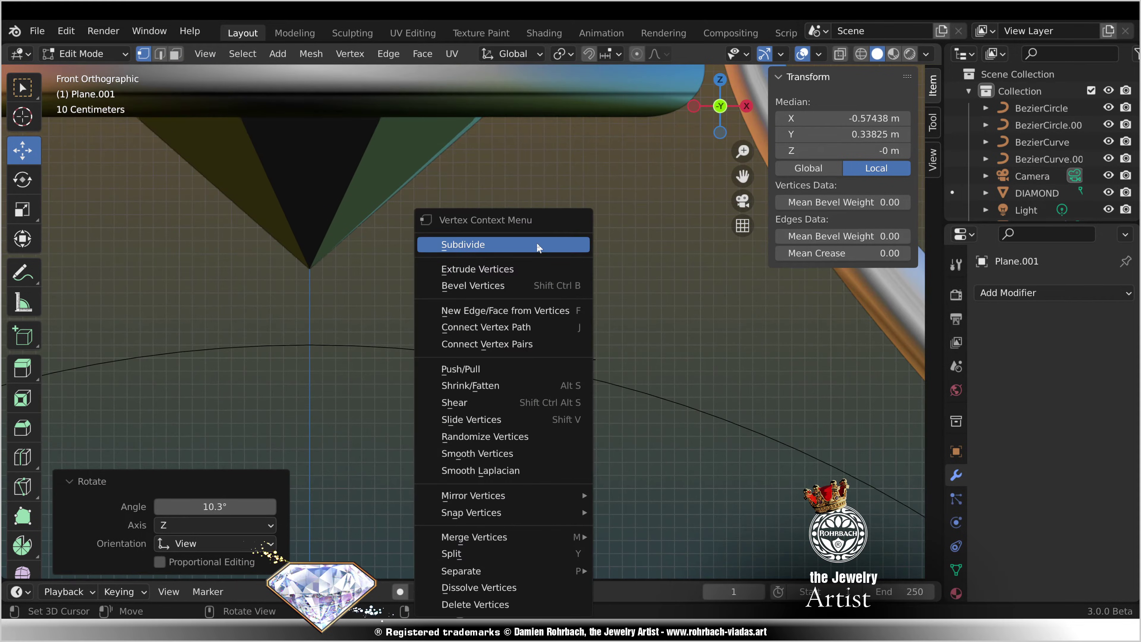
click(537, 243)
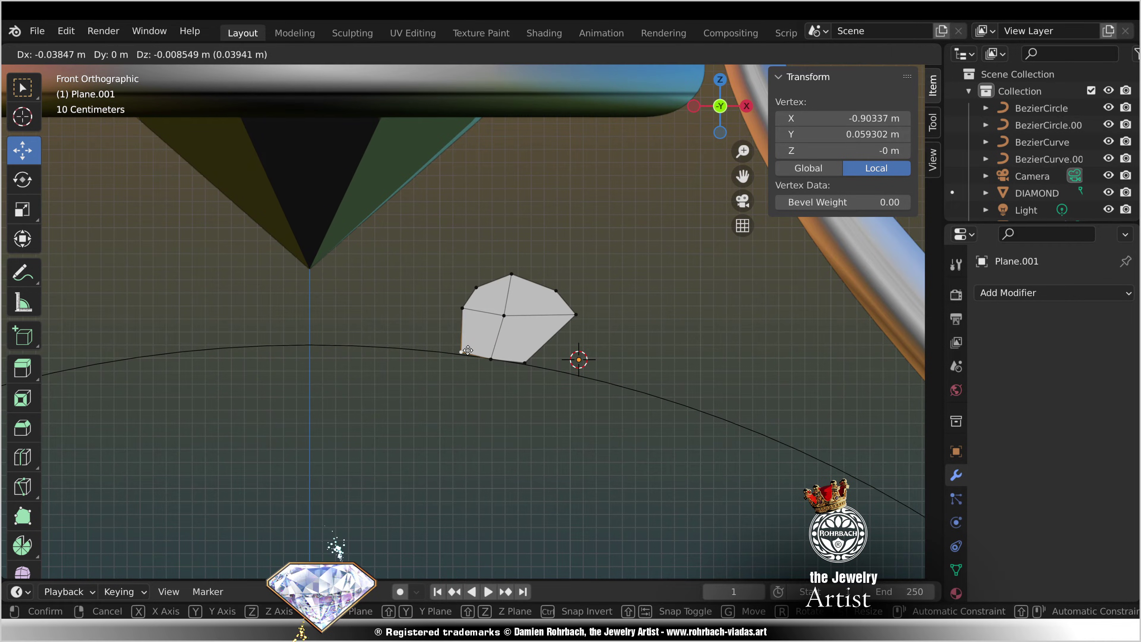
Step: Move the small plane's lower vertices onto the finger circle and delete its center vertex, leaving only the outline
click(458, 349)
click(495, 358)
key(g)
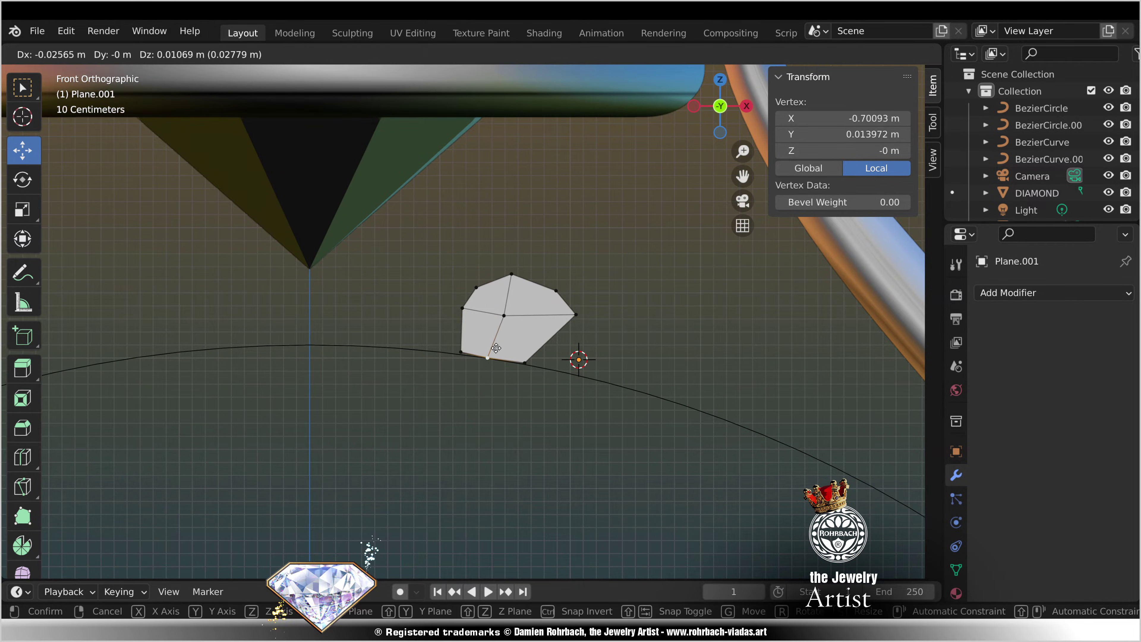
click(499, 346)
right_drag(462, 351, 464, 353)
right_click(504, 316)
key(x)
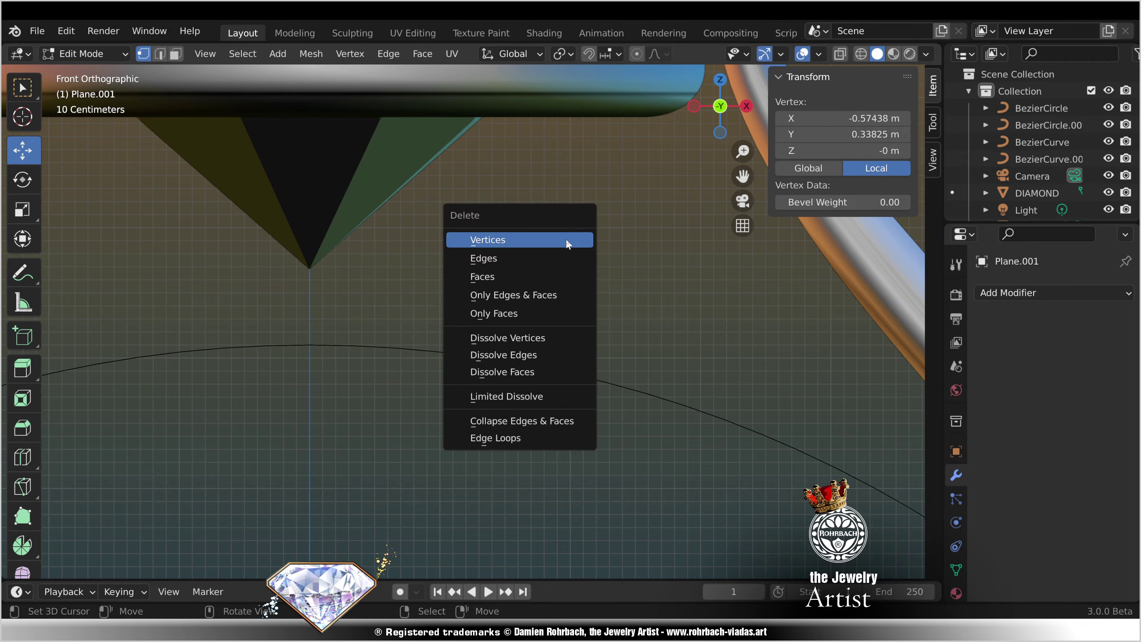
click(568, 245)
Step: Spin the whole outline 360° in 45 steps around the Z axis, with the spin center at 0 on X, Y and Z
key(a)
middle_drag(567, 245, 832, 167)
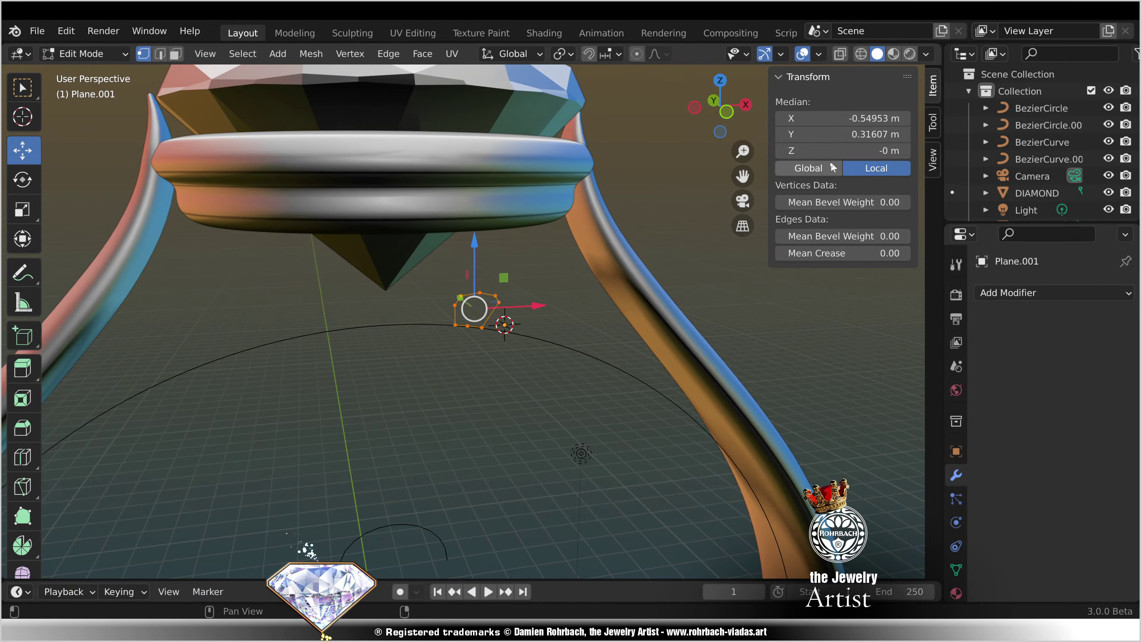
key(KP_1)
click(22, 544)
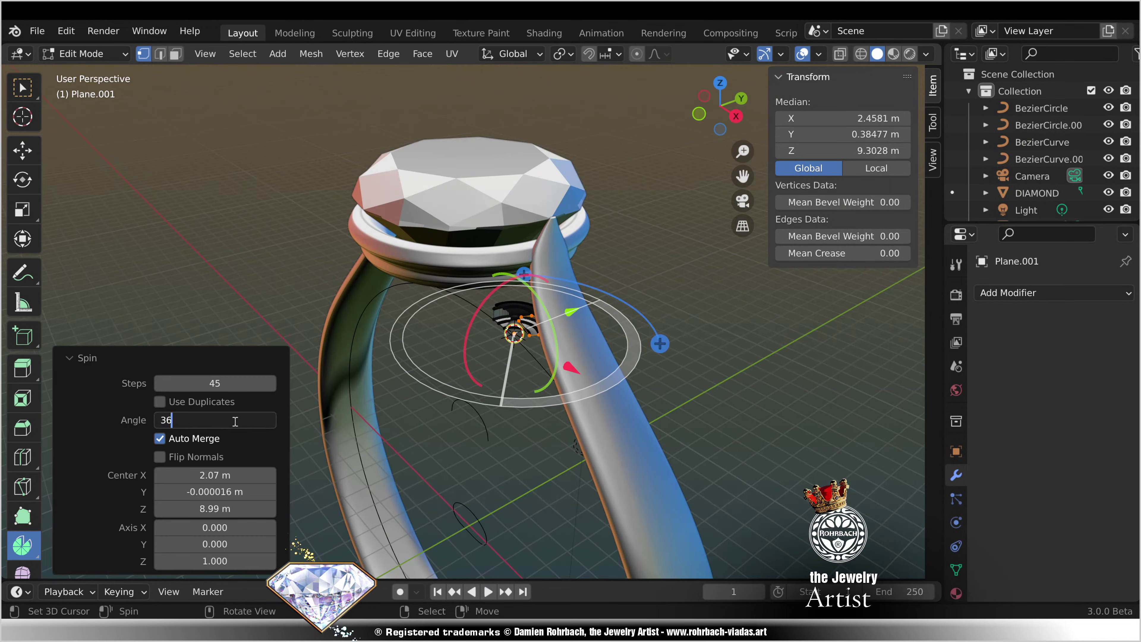
double_click(231, 384)
key(Return)
drag(210, 475, 210, 509)
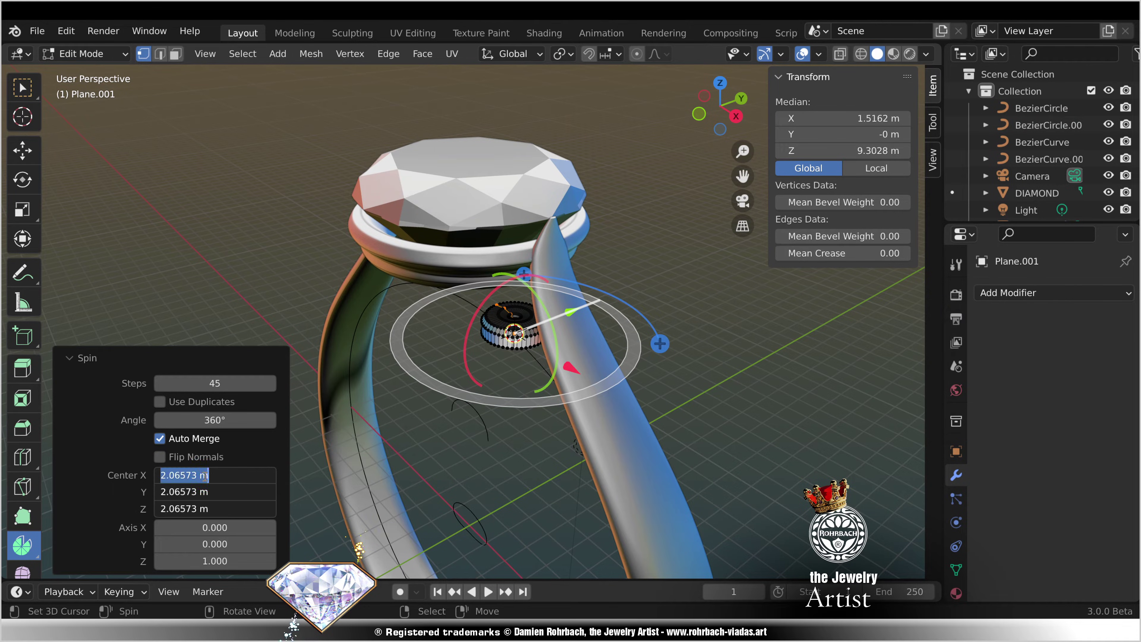
text(0)
key(Return)
Step: Raise the spun ring's upper vertices by about 0.177 m along Z and scale them up slightly
middle_drag(355, 416, 569, 369)
key(KP_1)
key(b)
drag(181, 258, 557, 334)
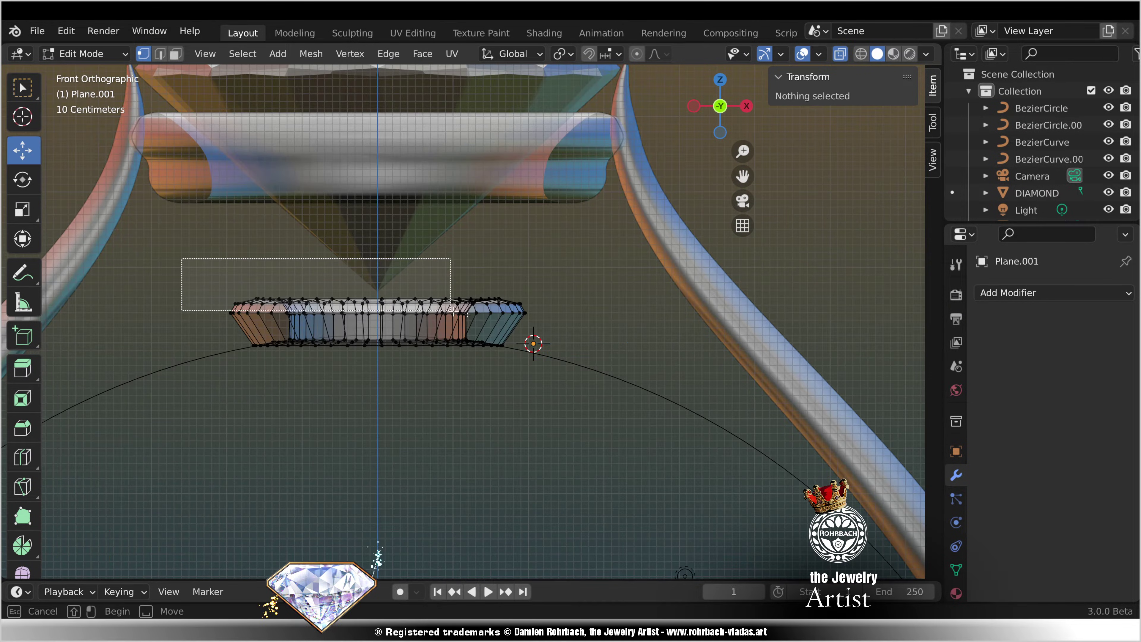
drag(378, 243, 378, 229)
key(s)
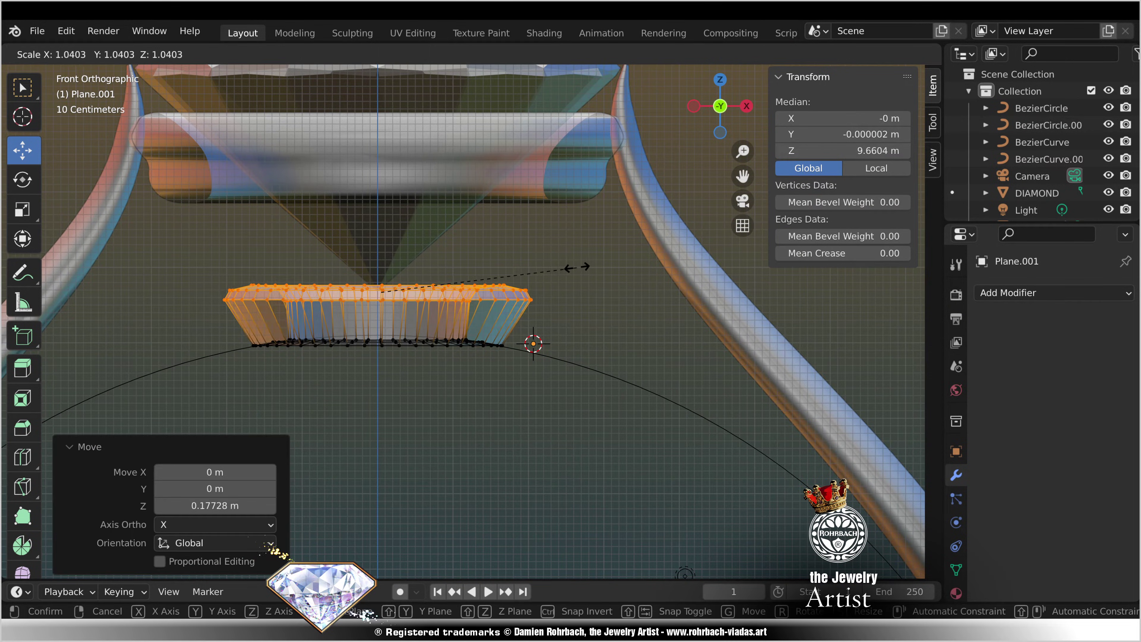
click(586, 265)
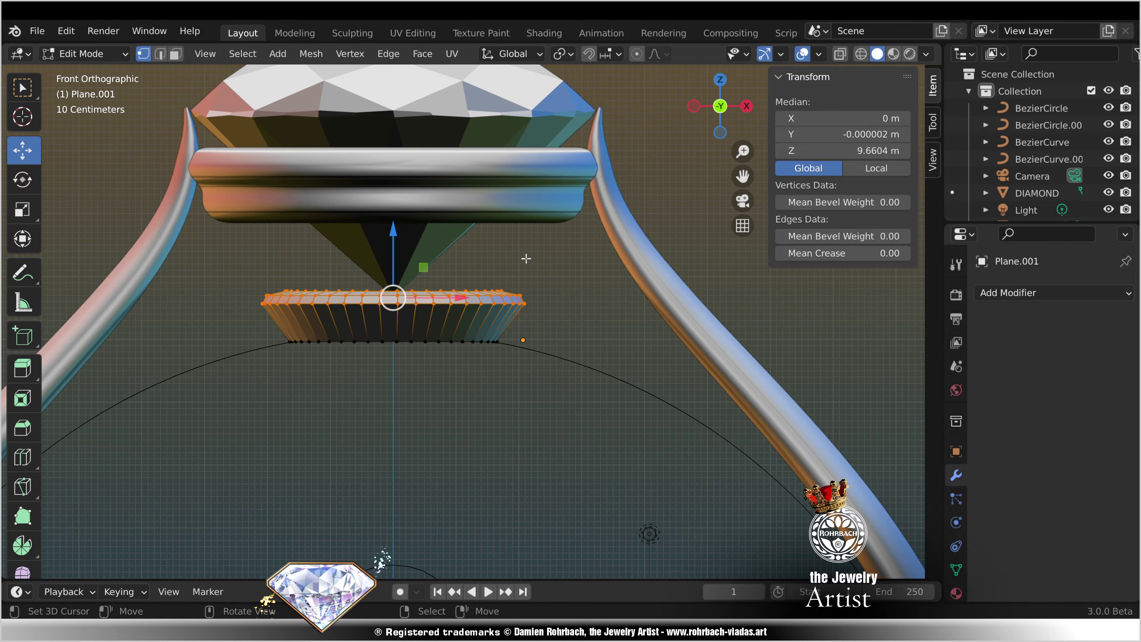
Step: Apply smooth shading to the spun support ring in Object Mode
key(Tab)
middle_drag(528, 265, 503, 297)
click(259, 53)
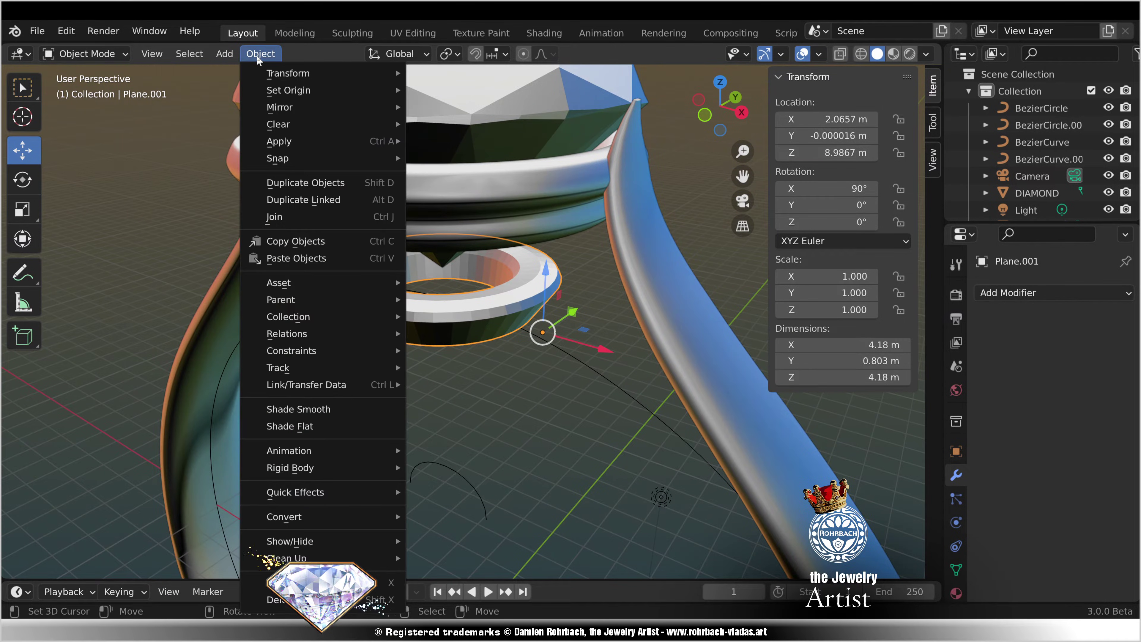
click(289, 408)
middle_drag(313, 400, 388, 360)
Step: Add a Bezier curve with a 1 m radius at the 3D cursor, aligned to the front view
key(KP_1)
click(224, 53)
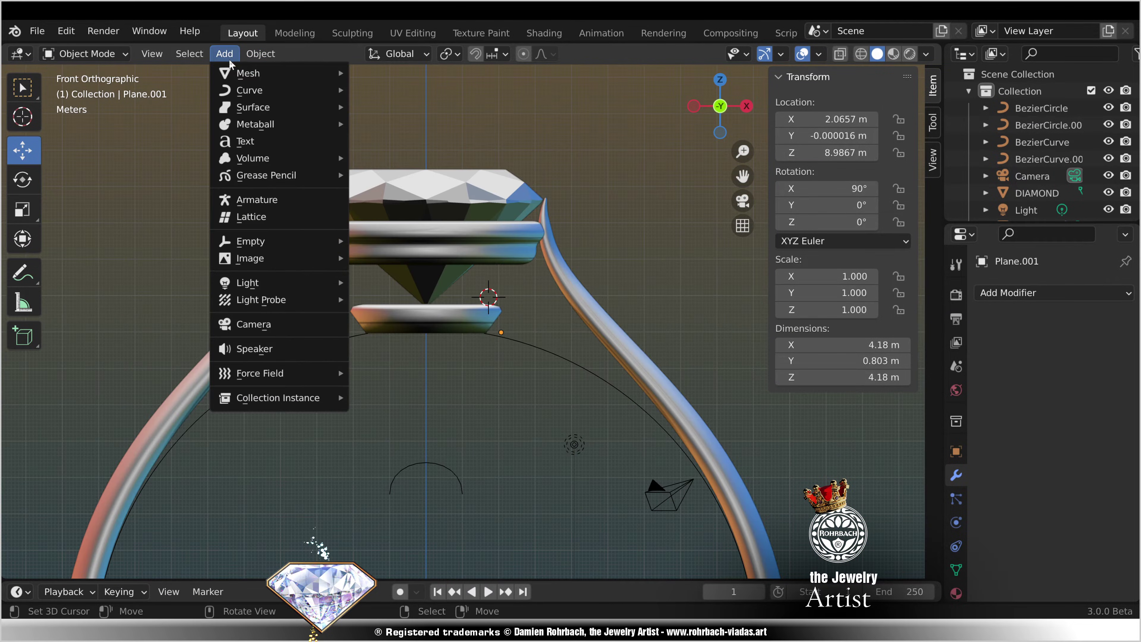
mouse_move(245, 87)
click(389, 90)
click(205, 457)
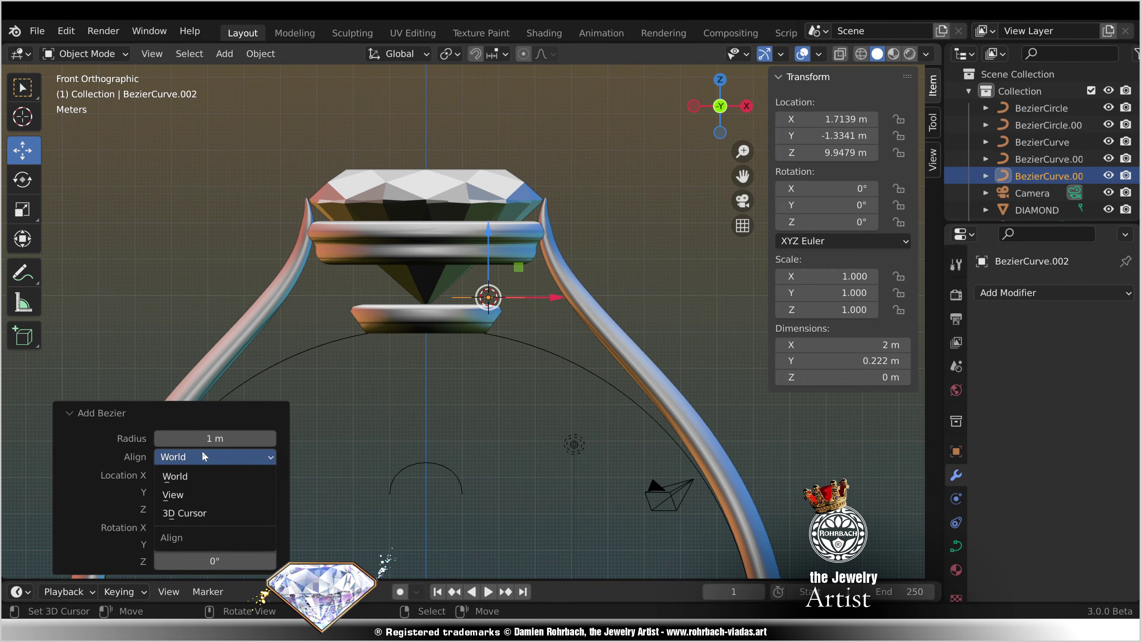
click(192, 493)
Step: Place one end of the new Bezier curve on the support ring's edge and the other on the band's lower shoulder
key(Tab)
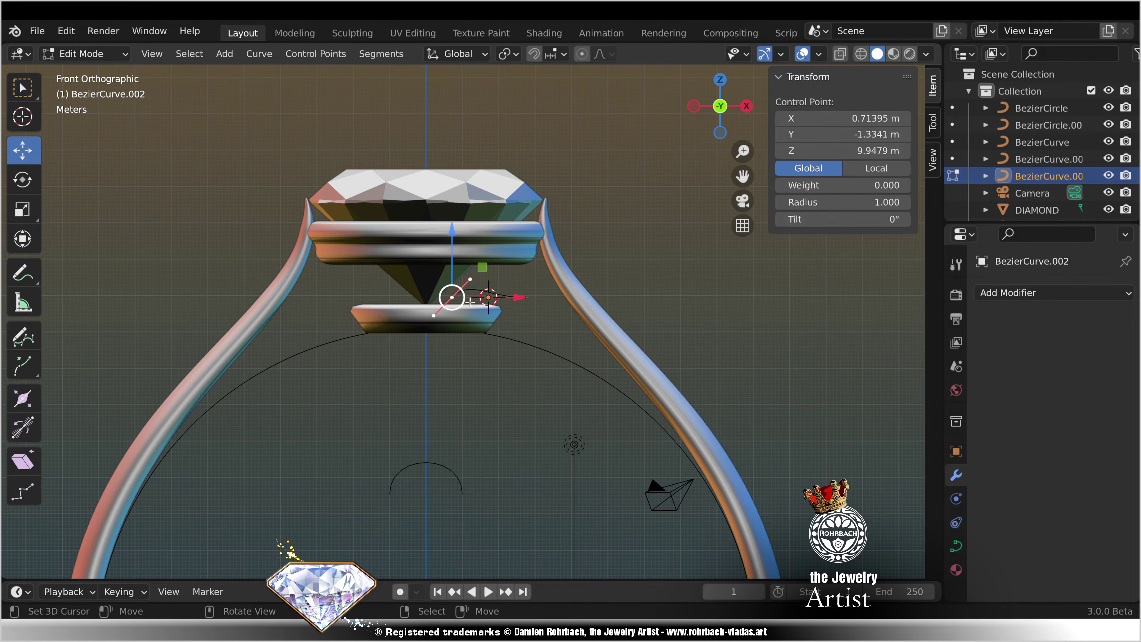
key(g)
click(495, 328)
right_click(525, 298)
key(g)
click(725, 481)
Step: Bend the curve into an arc above the finger circle by moving its lower handle, and adjust the lower end point on the band
right_click(663, 465)
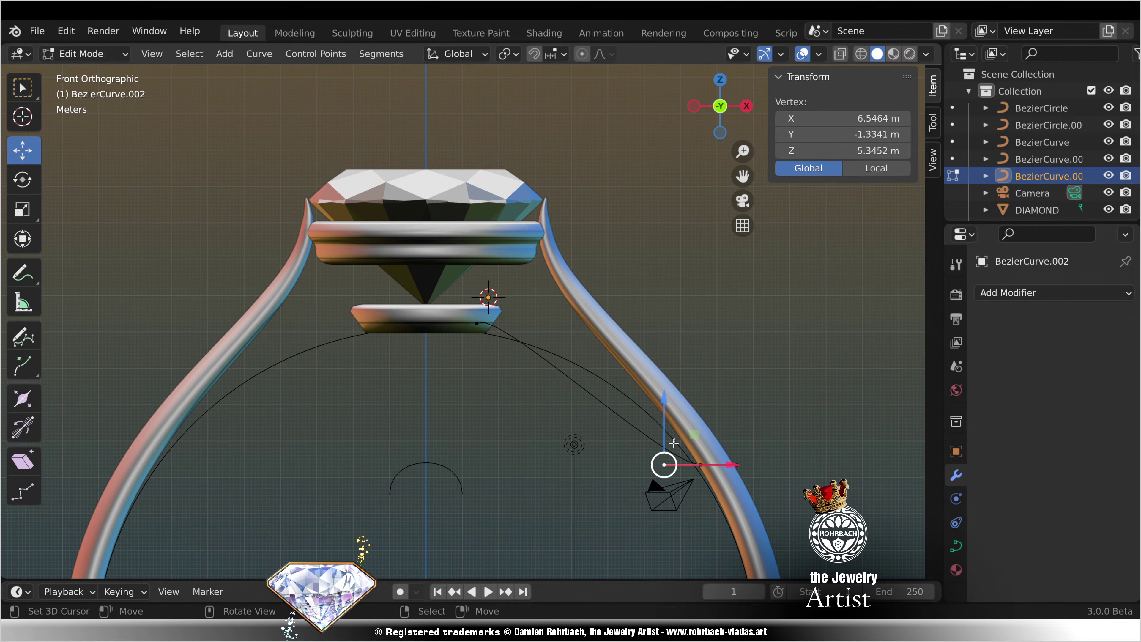
key(g)
click(671, 410)
right_click(700, 466)
key(g)
click(727, 486)
key(Tab)
Step: Bevel the new curve with the closed profile curve at the middle of the ring as the bevel object
click(956, 546)
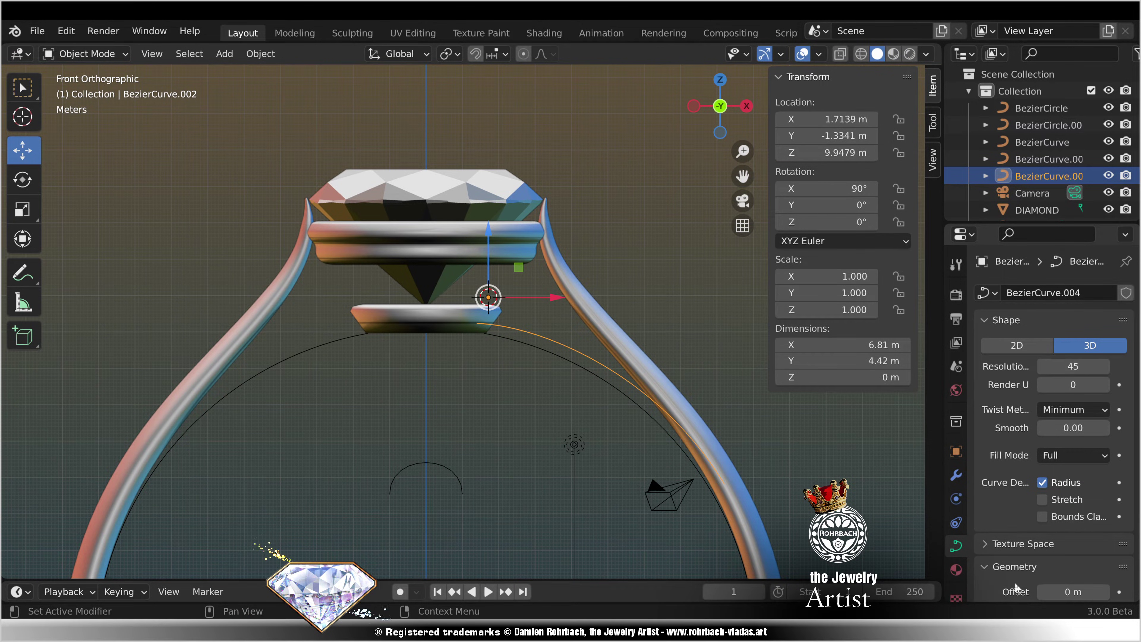
scroll(1017, 586, down, 10)
click(1053, 449)
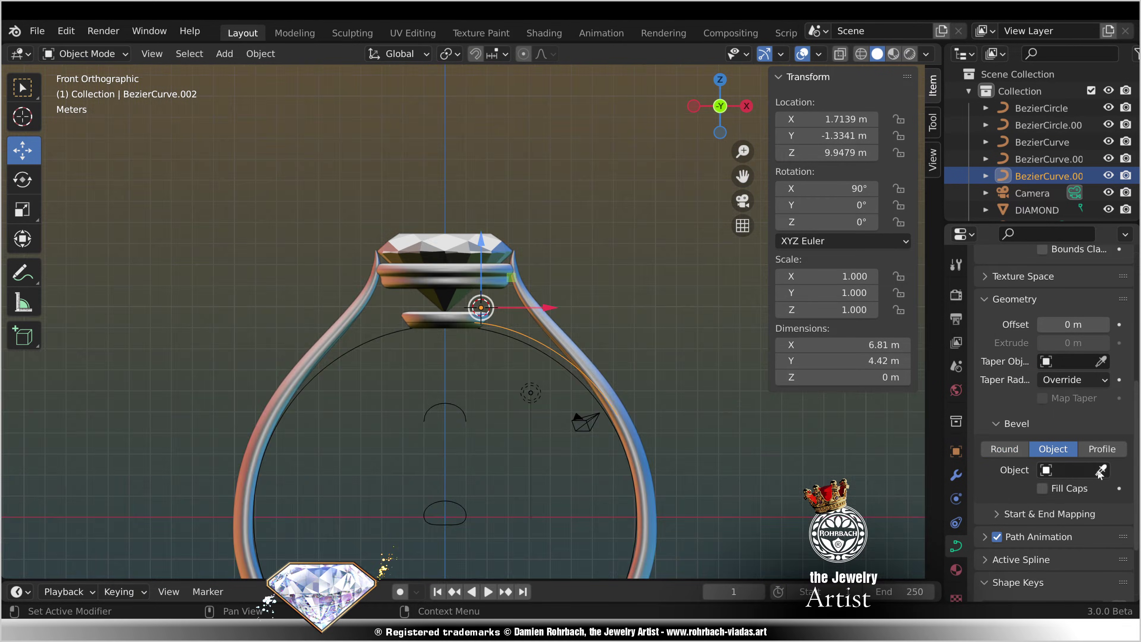
click(460, 498)
Step: Set the tilt of all the beveled curve's control points to -90°
key(Tab)
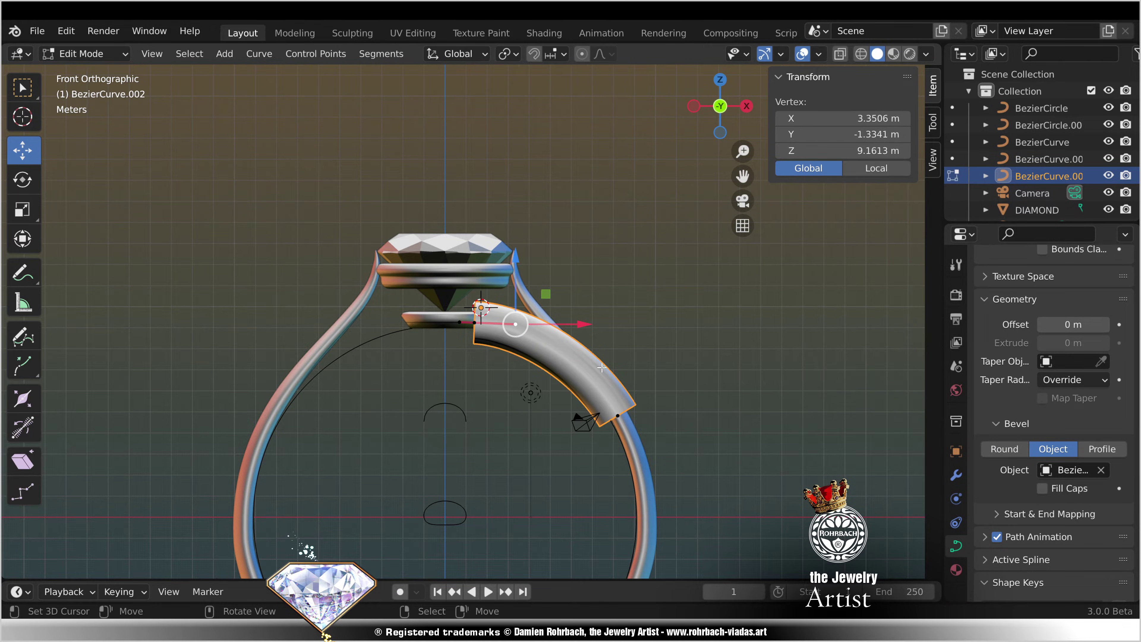
scroll(619, 362, up, 4)
text(90)
key(Return)
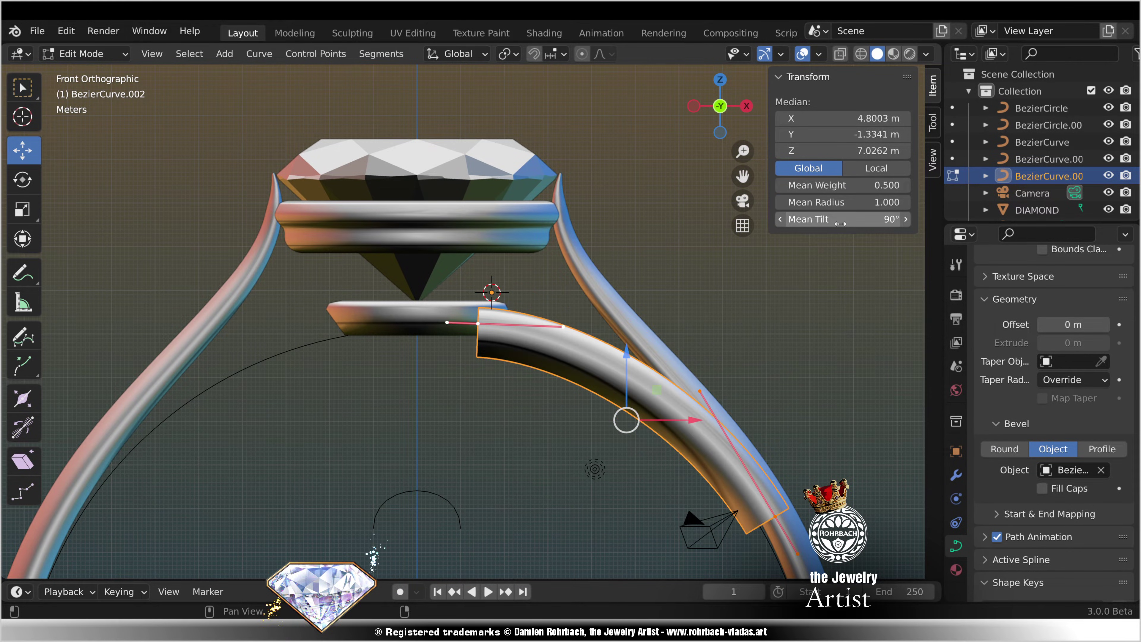
middle_drag(701, 288, 753, 276)
text(-90)
key(Return)
key(KP_1)
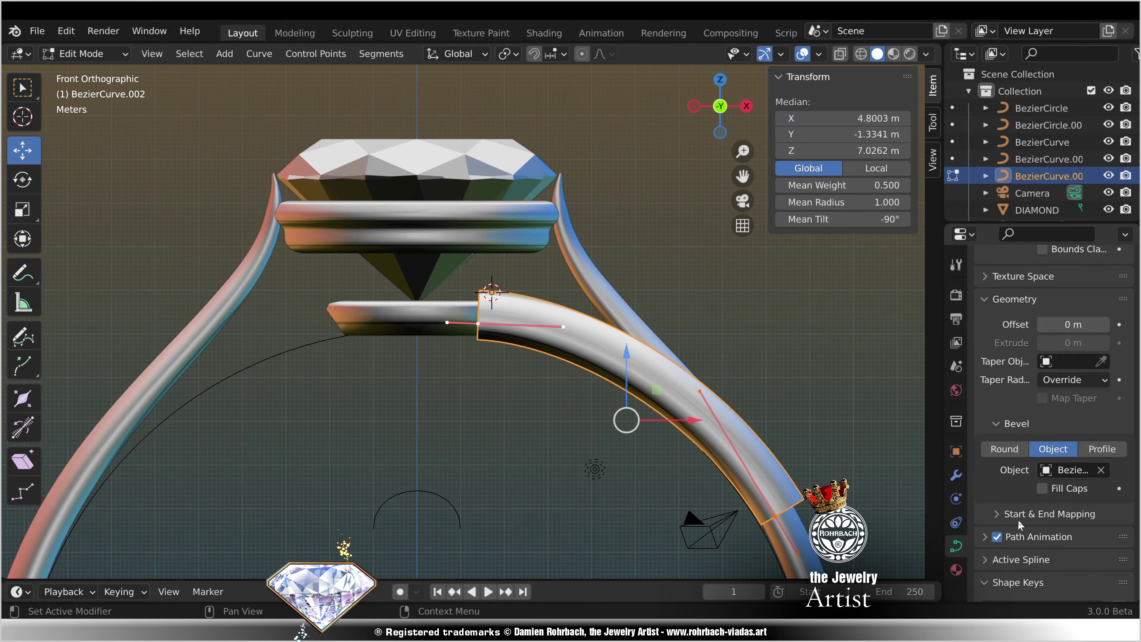
Step: Thin the beveled curve with a radius of 0.390 at its upper end, and nudge both ends onto the band and support ring
right_click(478, 323)
drag(845, 202, 773, 204)
right_click(774, 516)
shift+middle_drag(762, 447, 643, 384)
scroll(643, 385, up, 2)
drag(739, 512, 731, 507)
right_click(314, 235)
drag(313, 235, 315, 237)
scroll(619, 309, down, 5)
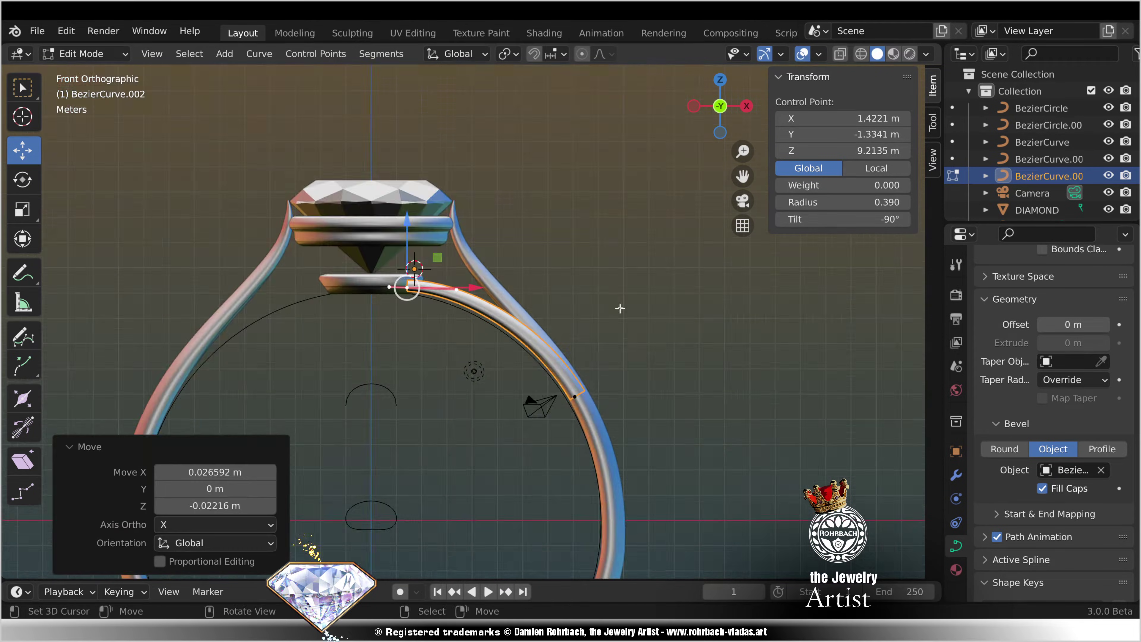
Step: Center all of the support curve's control points at Y 0 m and save the file
key(a)
middle_drag(737, 326, 629, 364)
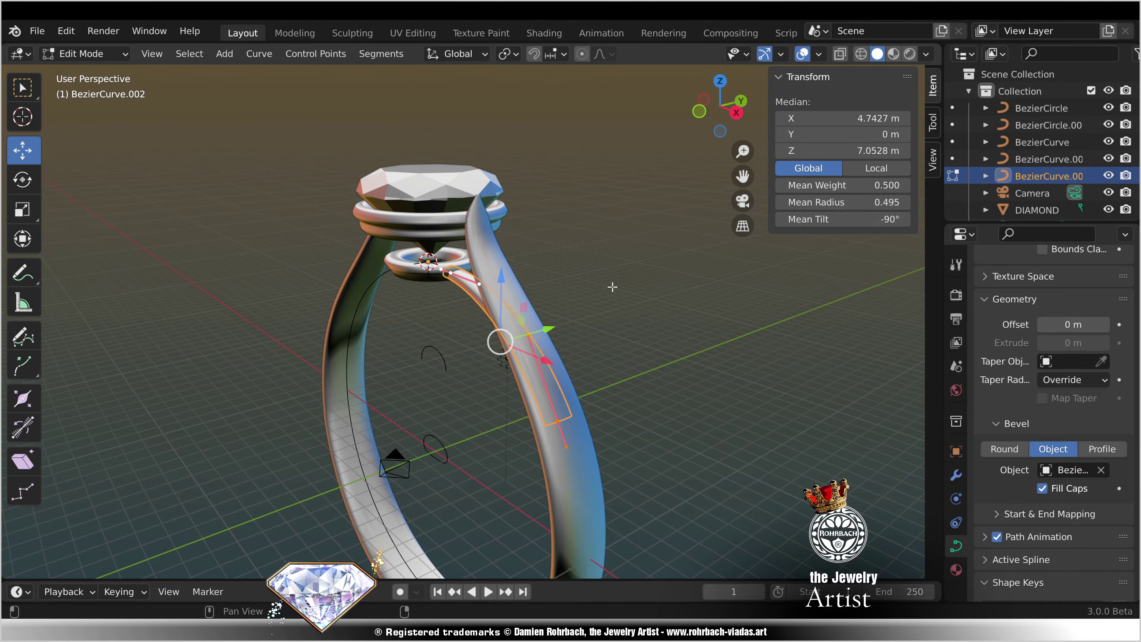
key(KP_1)
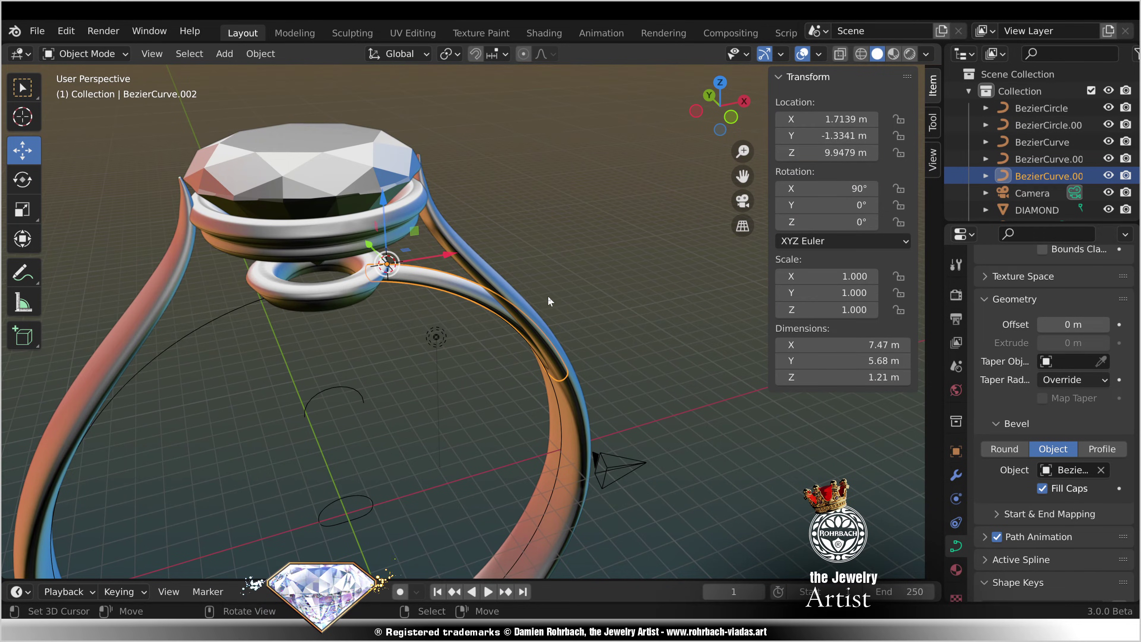
key(ctrl+s)
Step: Duplicate the support curve in place and apply all transforms to the copy
key(shift+d)
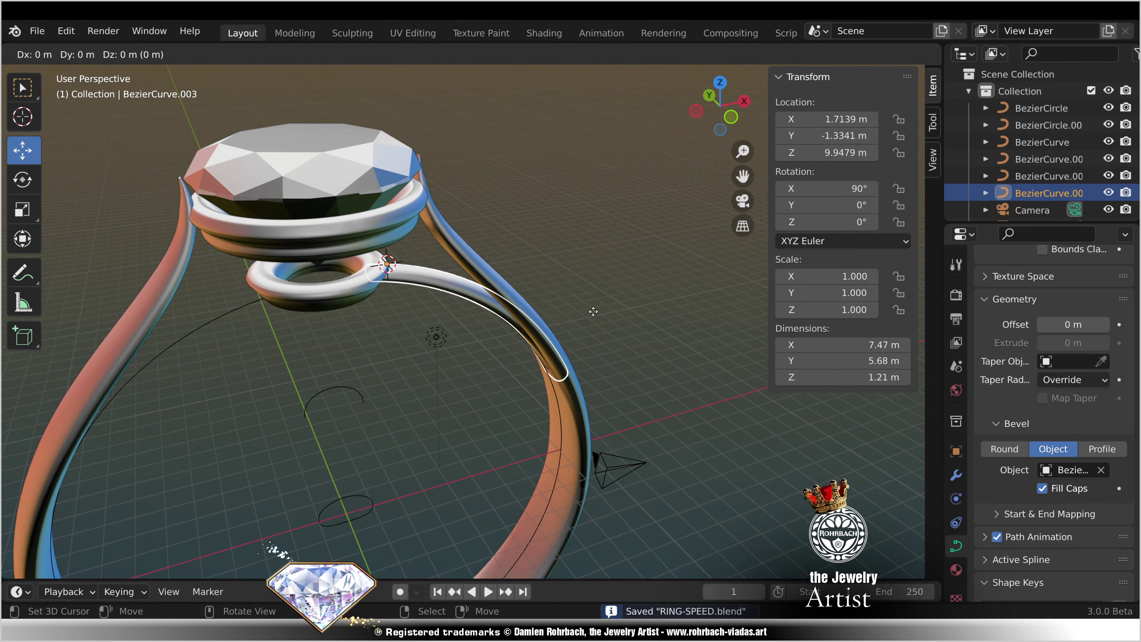
right_click(593, 311)
key(ctrl+a)
click(593, 324)
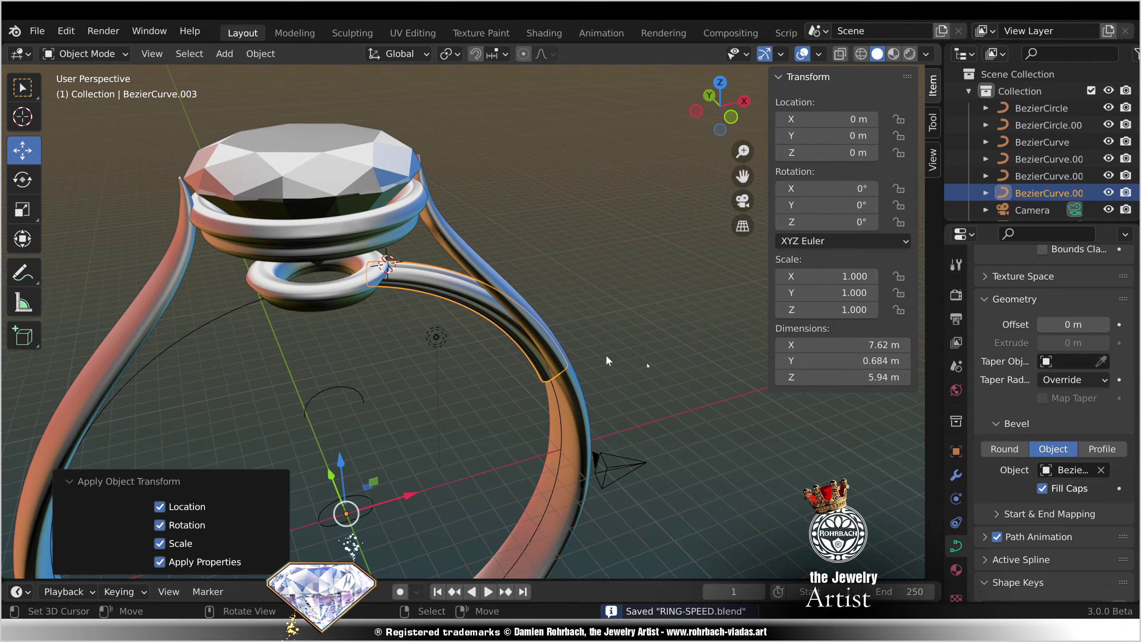
Step: Mirror the copied curve to the opposite side with an X scale of -1 and set its control points' tilt to 0°
key(Tab)
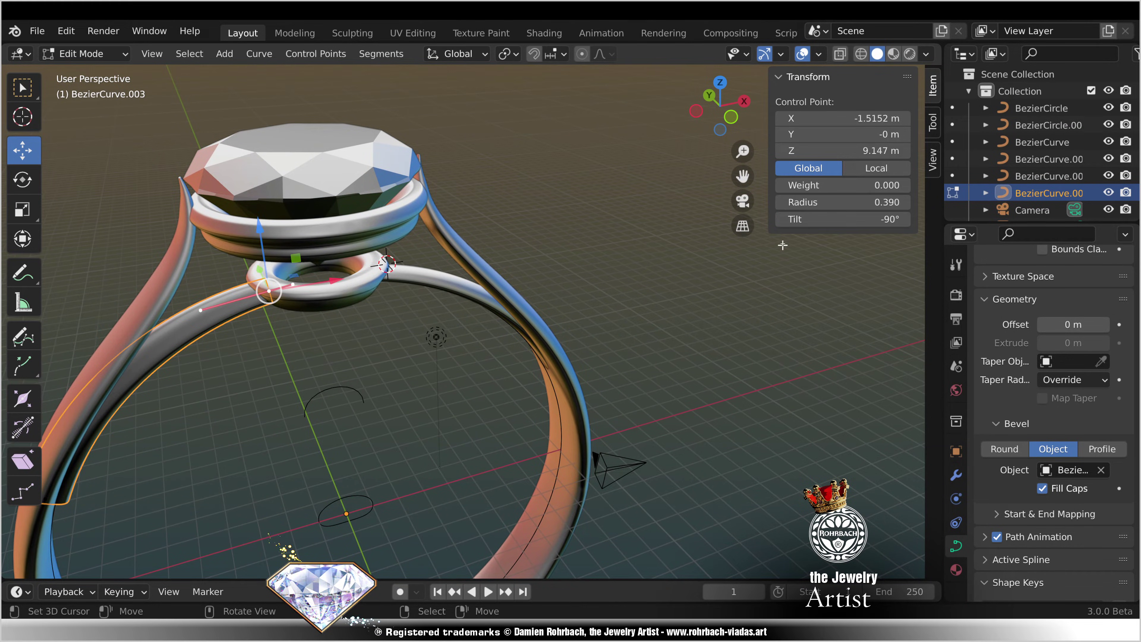
key(alt+t)
double_click(818, 219)
text(0)
key(Return)
key(Tab)
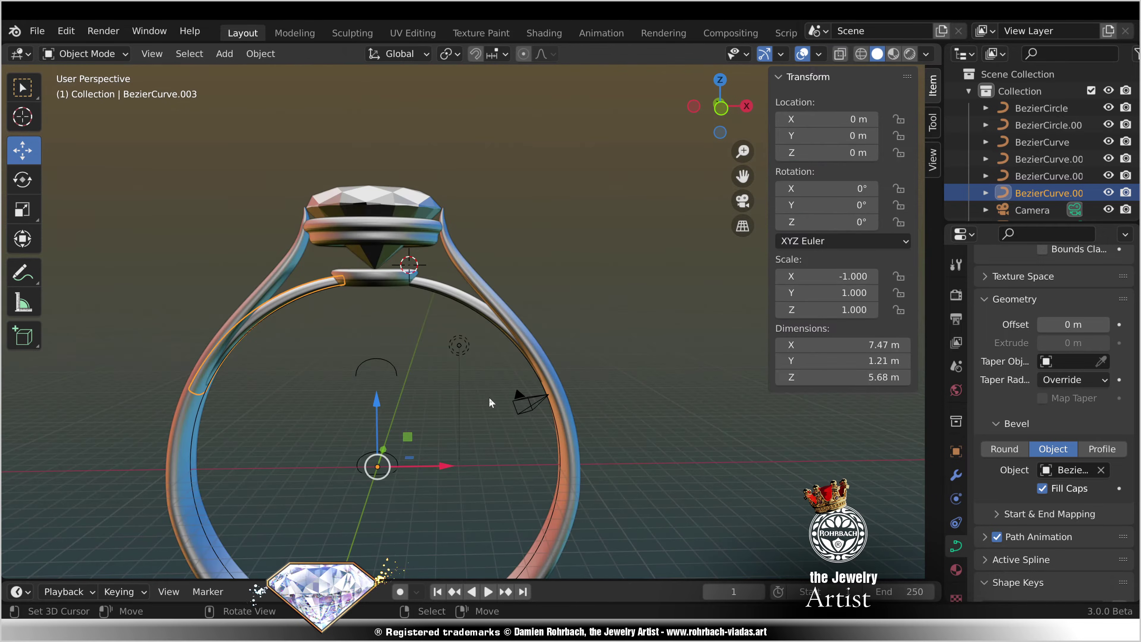
Step: Set the origins of both support curves to their geometry and widen them along Y to a scale of 1.724
click(262, 55)
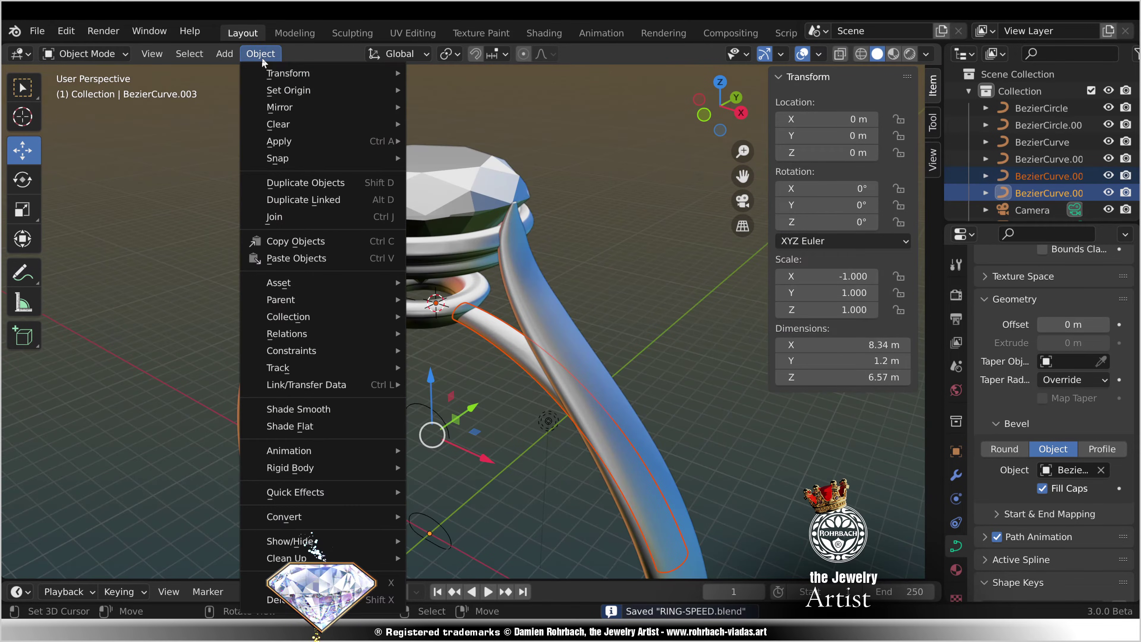
mouse_move(296, 94)
click(460, 108)
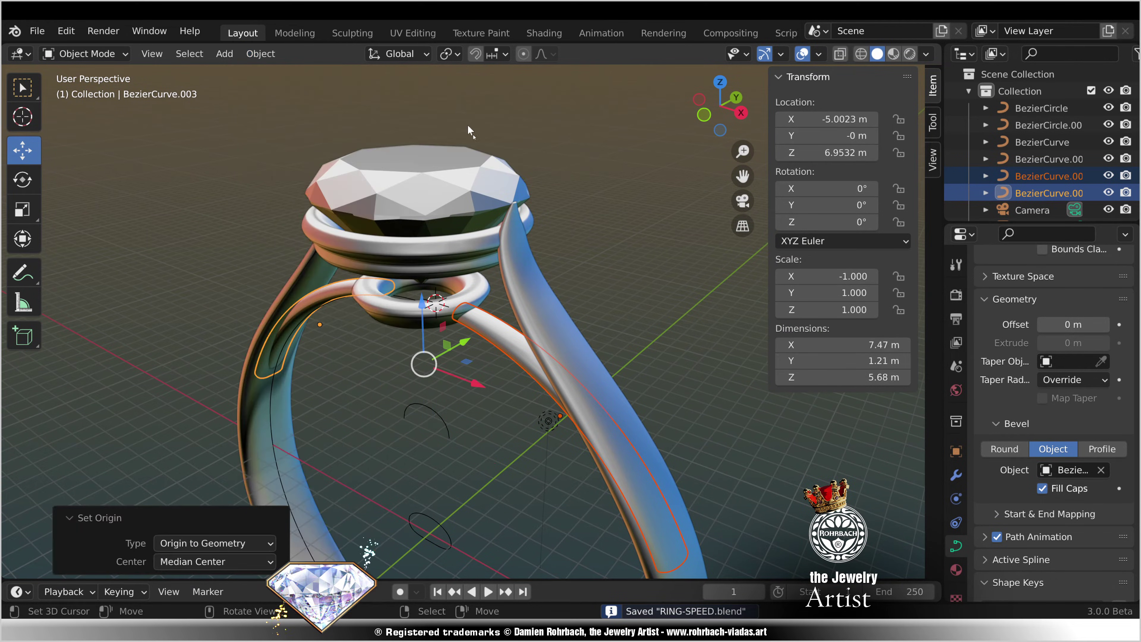
key(s)
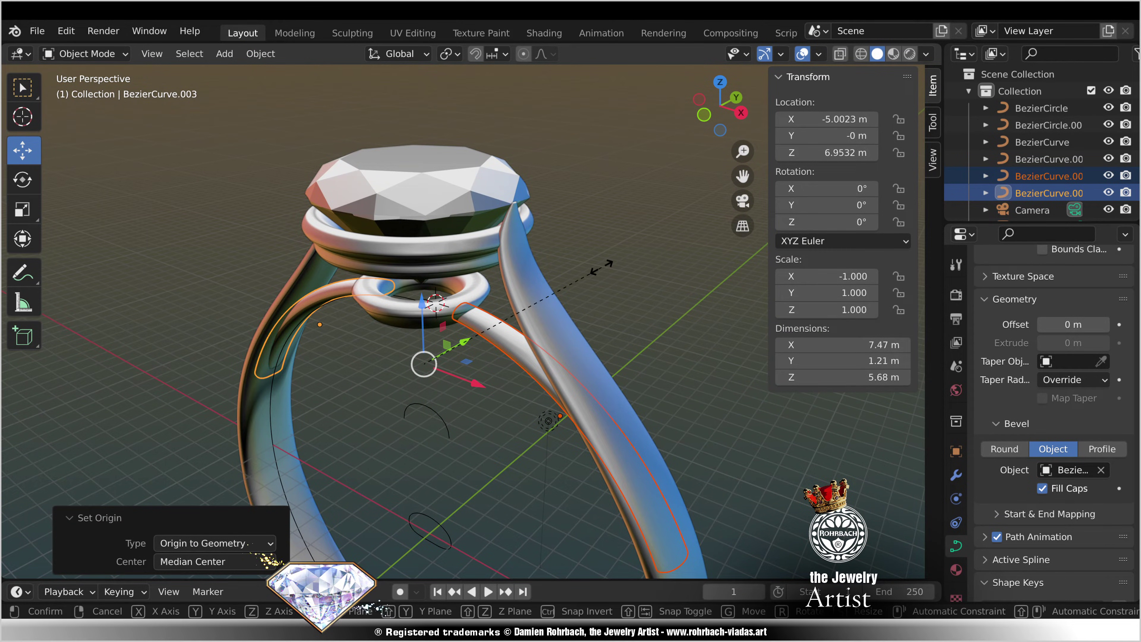
key(y)
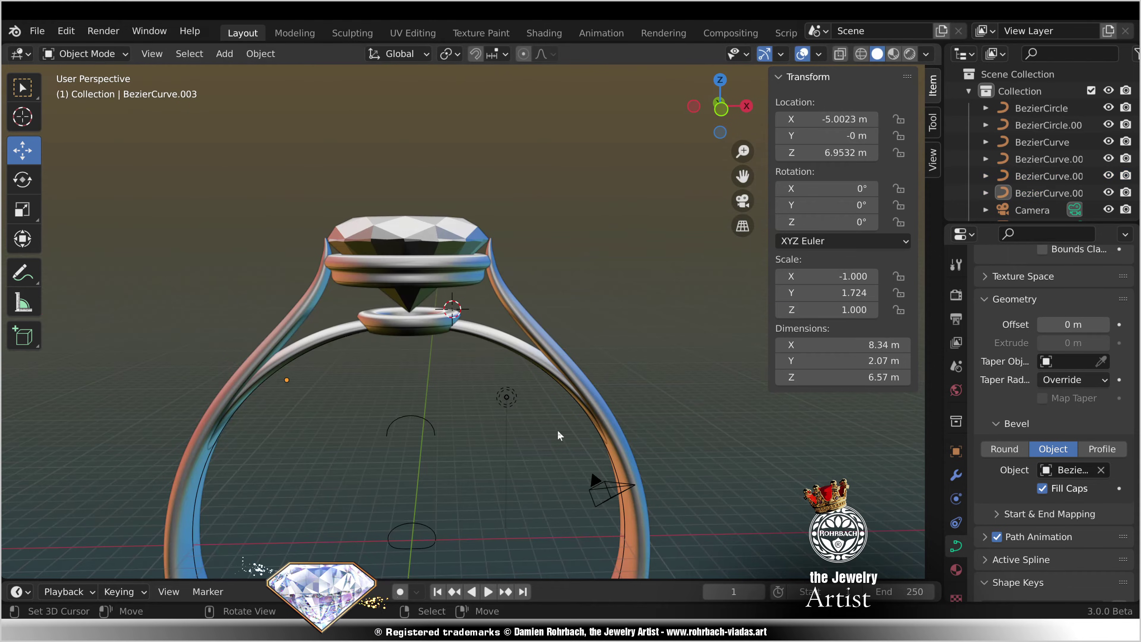
Step: Place the 3D cursor beside the diamond's girdle in the right view and add a 2 m plane there, aligned to the view
key(KP_3)
shift+right_click(581, 247)
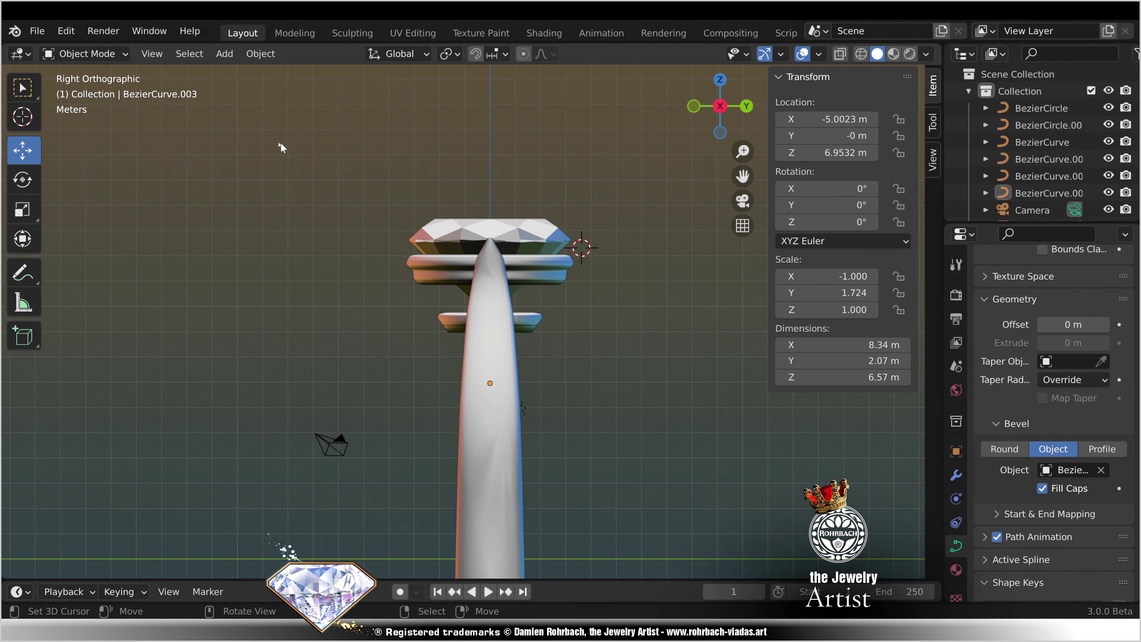
click(225, 54)
mouse_move(247, 74)
click(391, 72)
click(225, 456)
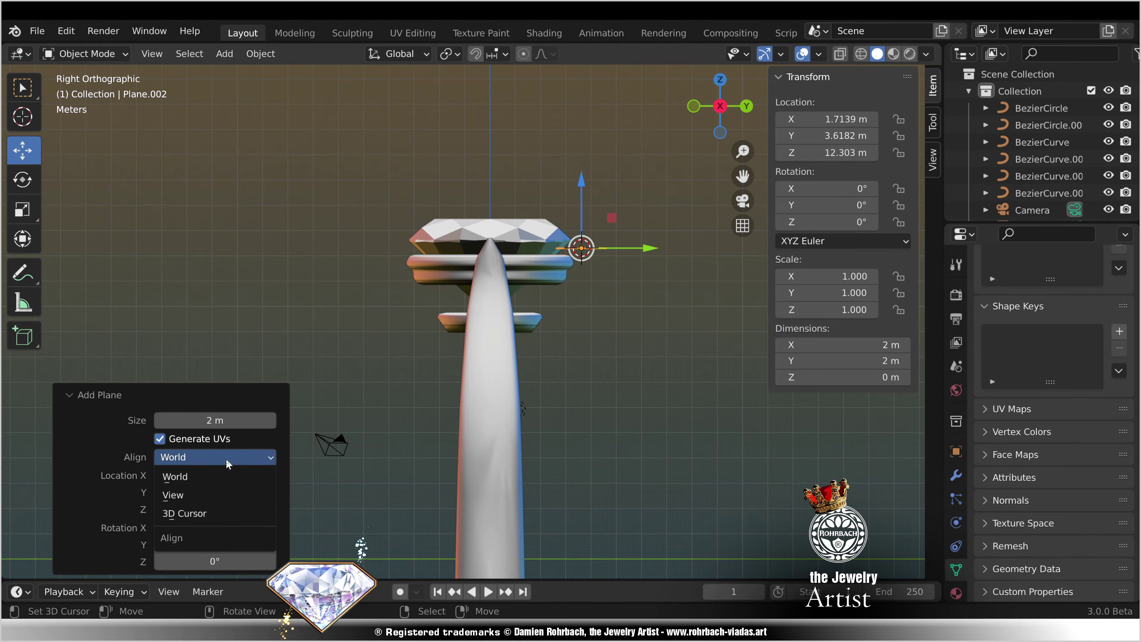
click(209, 492)
Step: Shrink the new plane in Edit Mode and move it beside the bezel's outer edge, just below the diamond's girdle
key(Tab)
key(KP_Decimal)
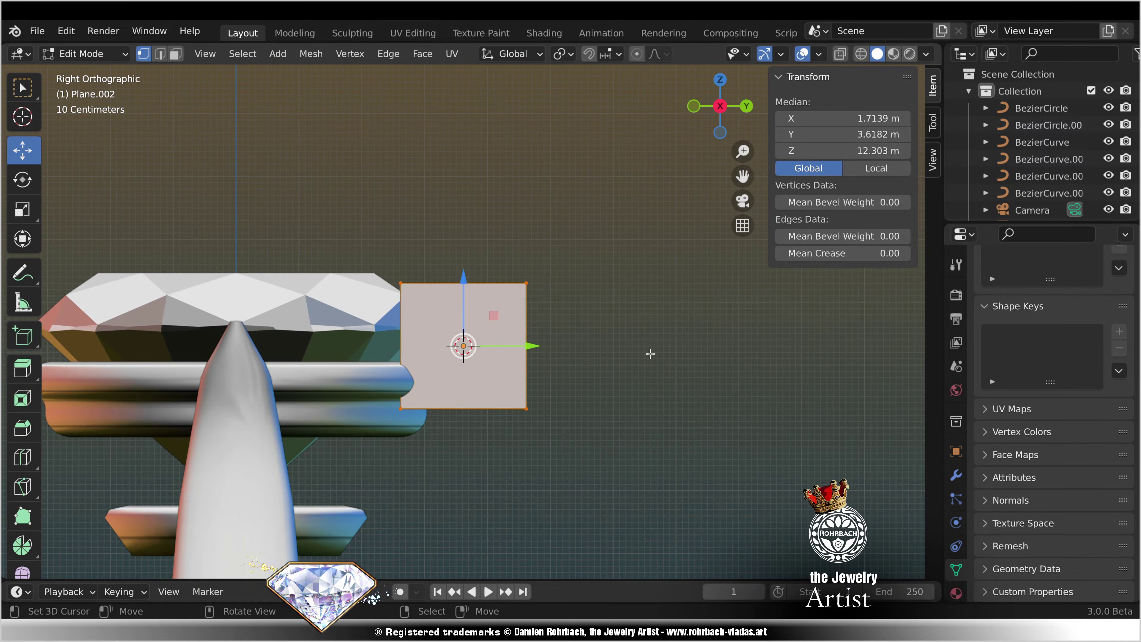
key(s)
click(534, 385)
key(g)
click(621, 331)
Step: Center the plane at X 0 m and save the file
mouse_move(535, 385)
shift+middle_down()
mouse_move(561, 343)
mouse_move(516, 386)
shift+middle_up()
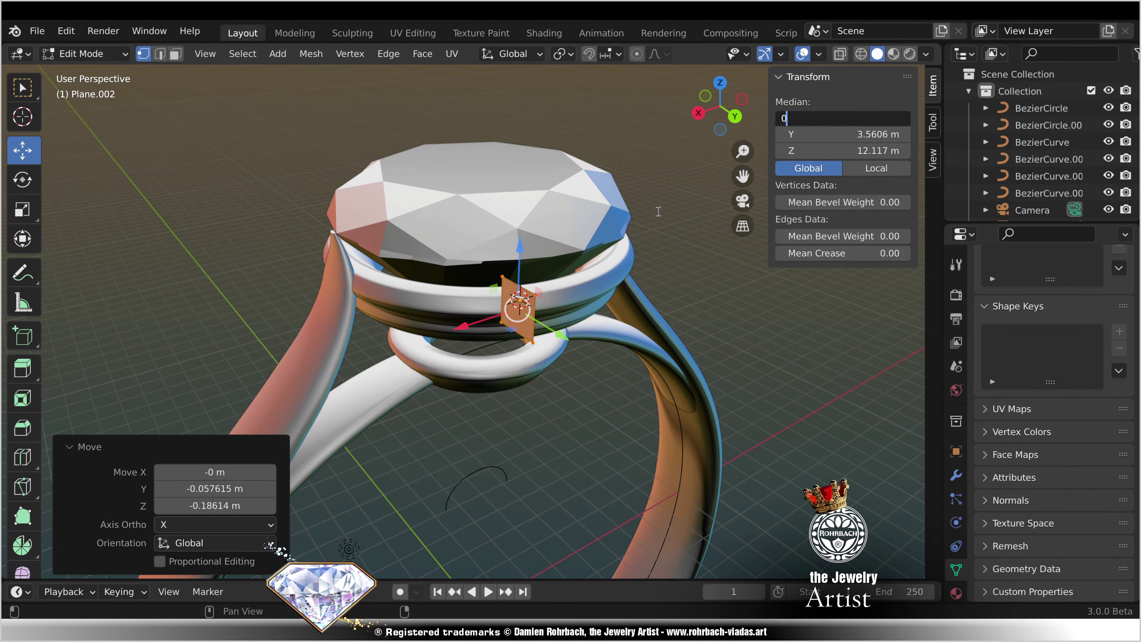
key(Return)
key(KP_3)
scroll(556, 428, up, 3)
key(ctrl+s)
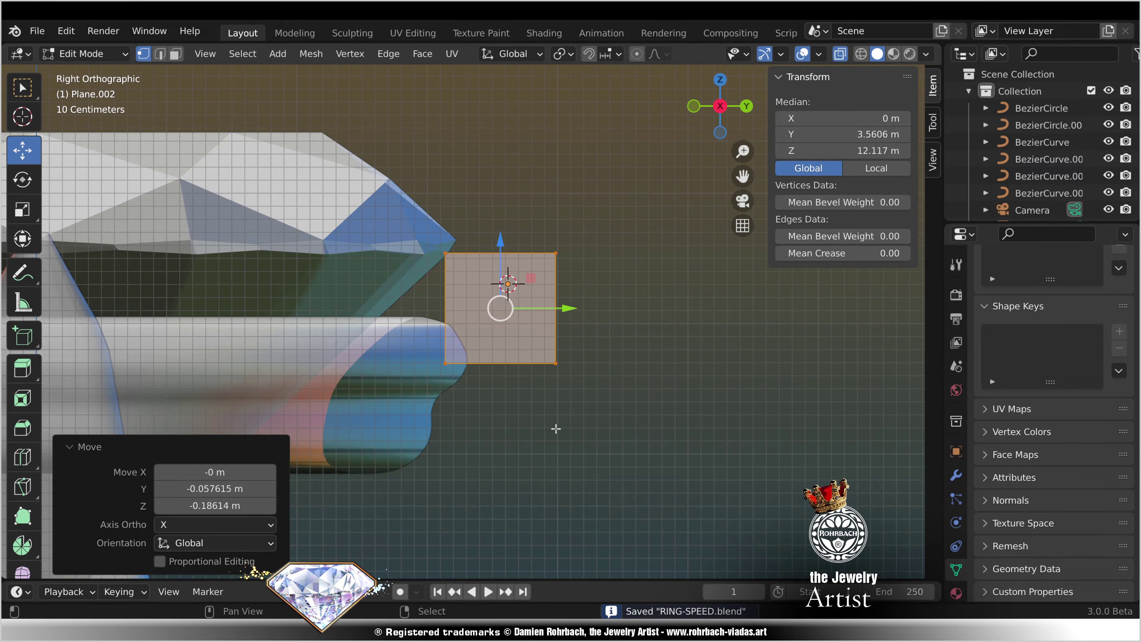
Step: Extrude the plane's lower edge inward and down along the bezel, about -0.255 m in Y and -0.480 m in Z
shift+middle_drag(556, 428, 621, 296)
right_click(513, 246)
shift+right_click(607, 255)
scroll(605, 263, down, 3)
key(e)
click(585, 298)
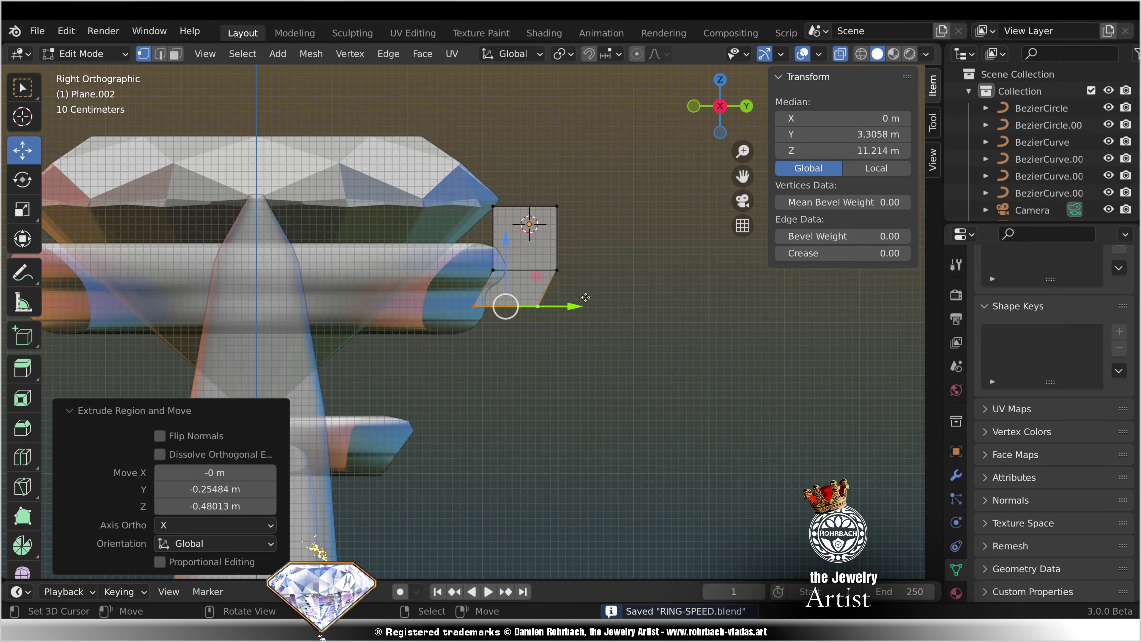
Step: Extrude the prong profile's lower edge three more times, inward and down along the diamond to the lower support ring
key(e)
click(550, 354)
key(e)
click(509, 400)
key(e)
click(474, 450)
Step: Reposition the prong profile's lower vertices so it curves smoothly and narrows to a small tip at the lower support ring
right_click(396, 409)
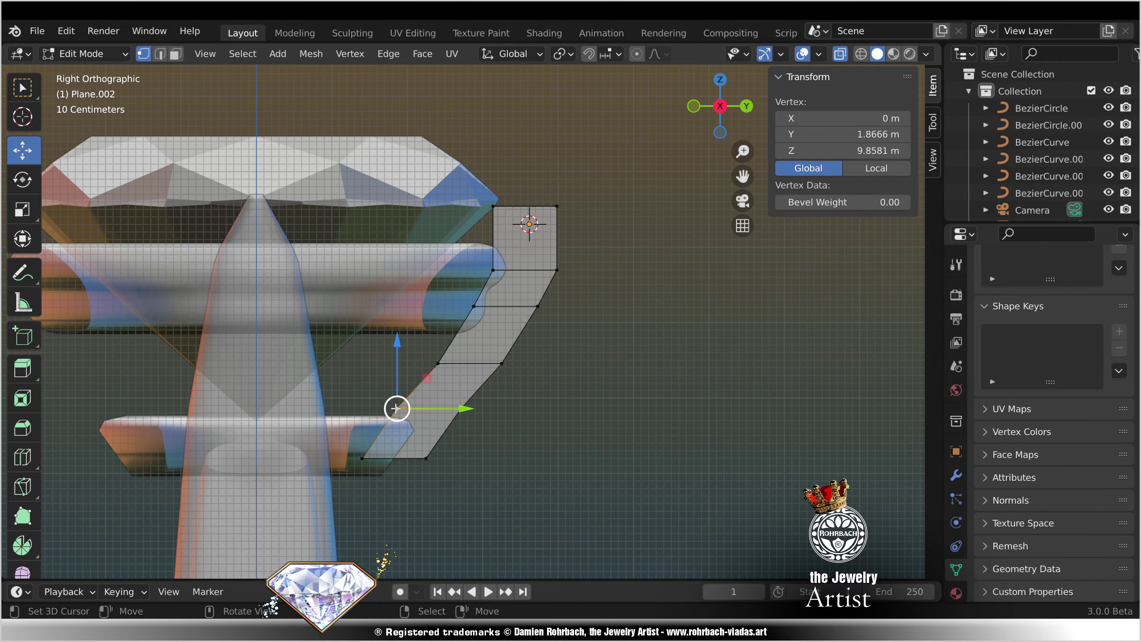
key(g)
click(397, 424)
right_click(426, 459)
key(g)
click(383, 468)
right_click(405, 420)
key(g)
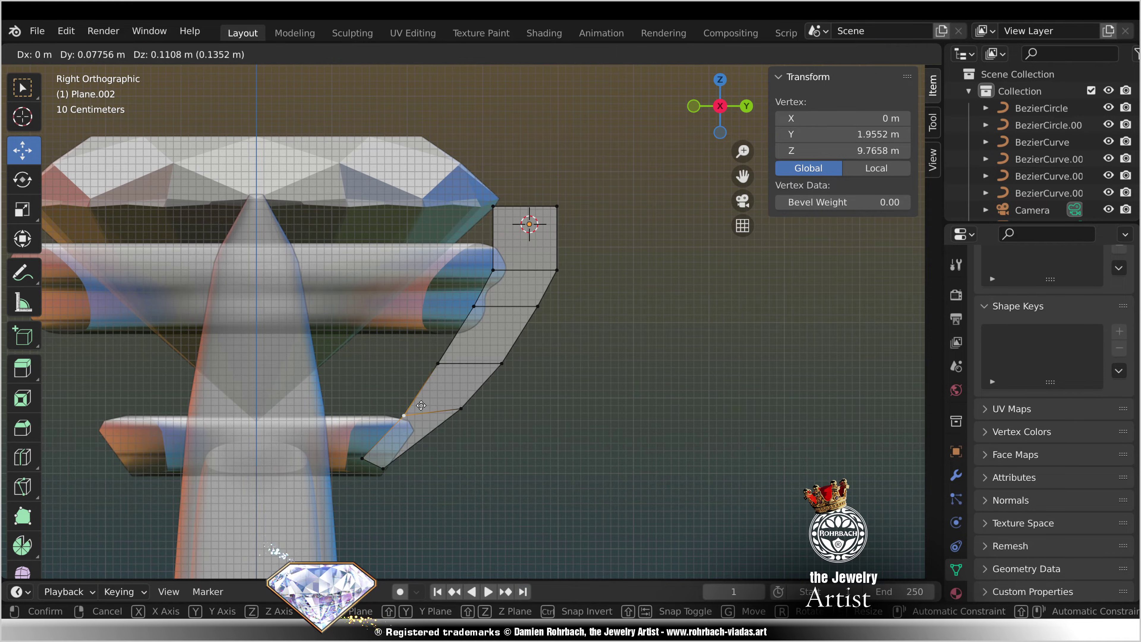
click(421, 406)
right_click(462, 409)
key(g)
click(453, 424)
Step: Extrude the prong profile's top edge upward and inward so its tip reaches over the diamond's edge
right_click(493, 207)
shift+right_click(557, 206)
key(e)
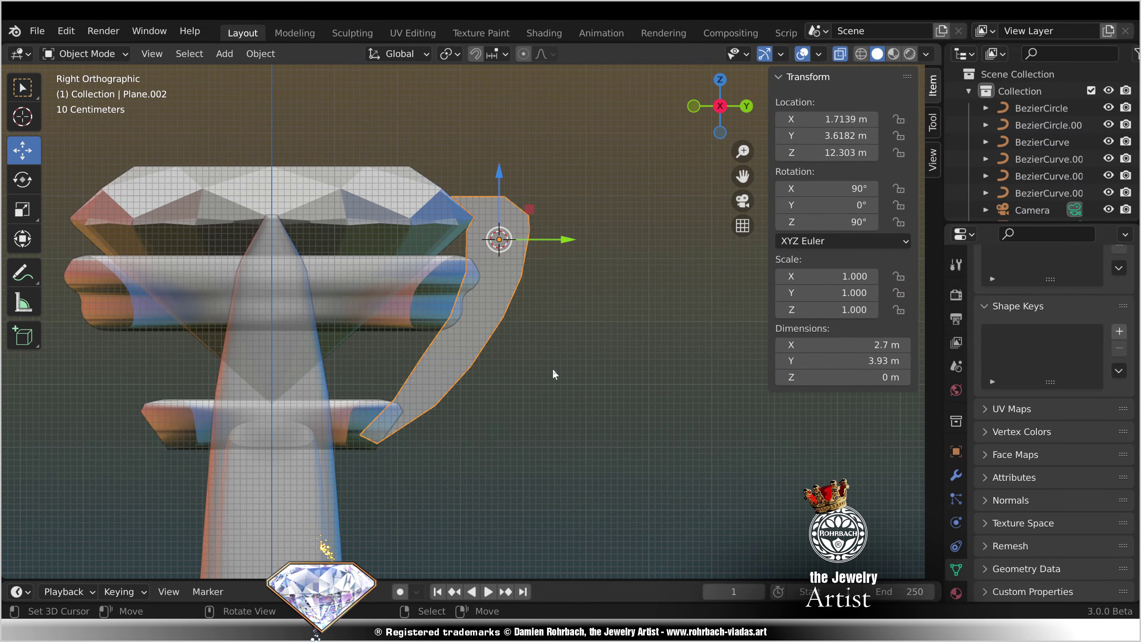
Step: Save the file and set the prong profile's origin to its geometry
scroll(556, 374, down, 3)
middle_drag(555, 375, 739, 395)
key(ctrl+s)
click(261, 53)
mouse_move(305, 87)
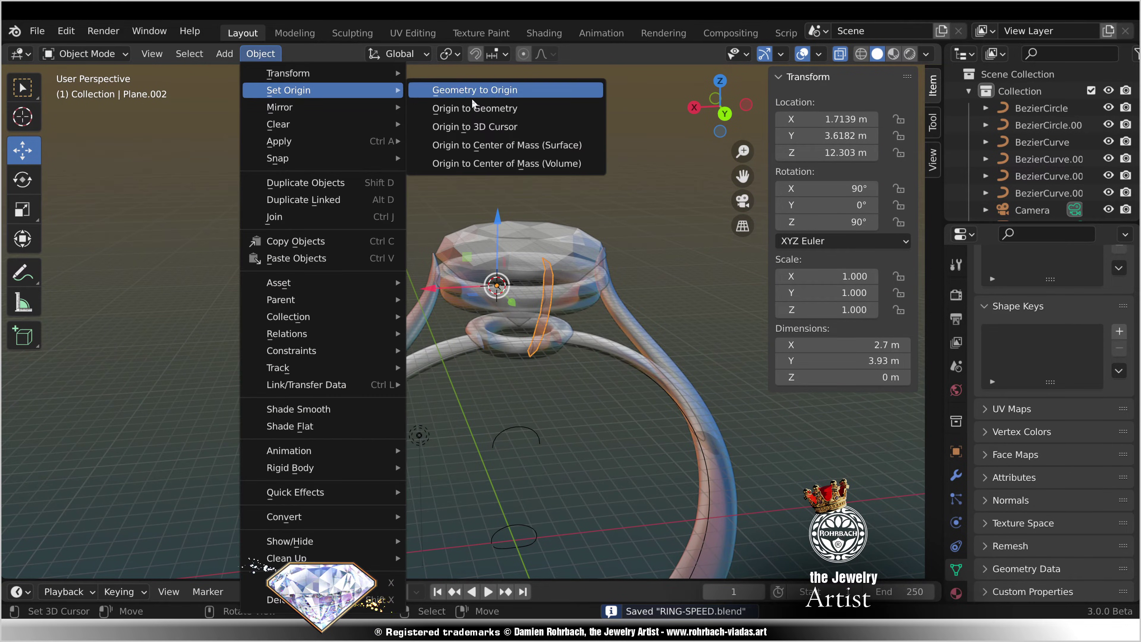
click(477, 111)
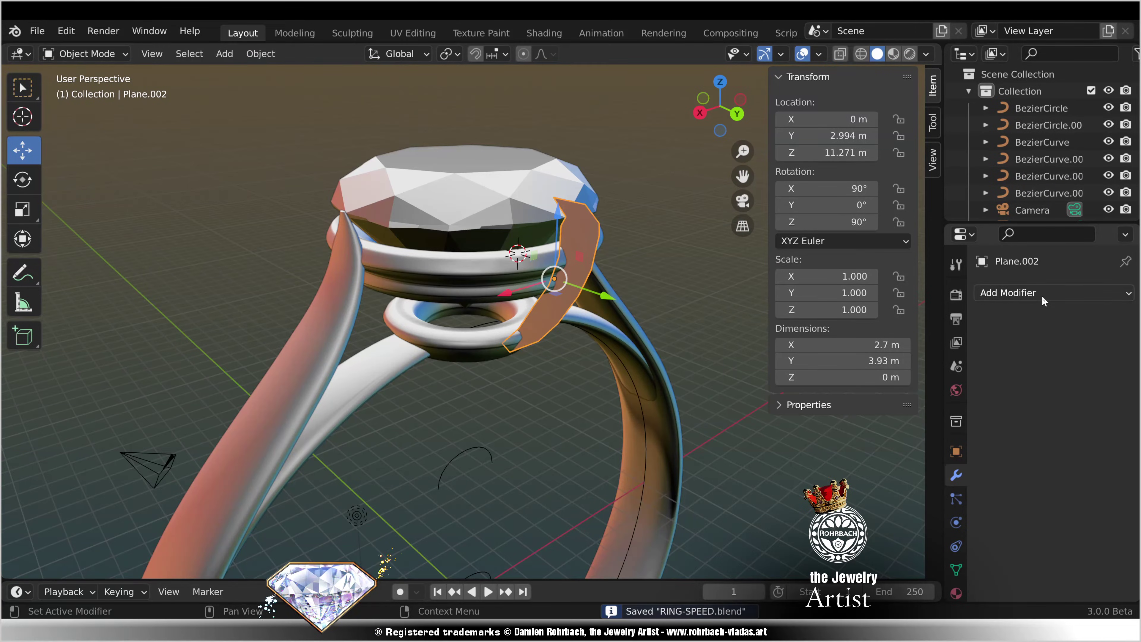
Step: Add a Solidify modifier with 1 m thickness and 0 offset to the prong, followed by a Subdivision Surface modifier
click(1042, 295)
click(791, 579)
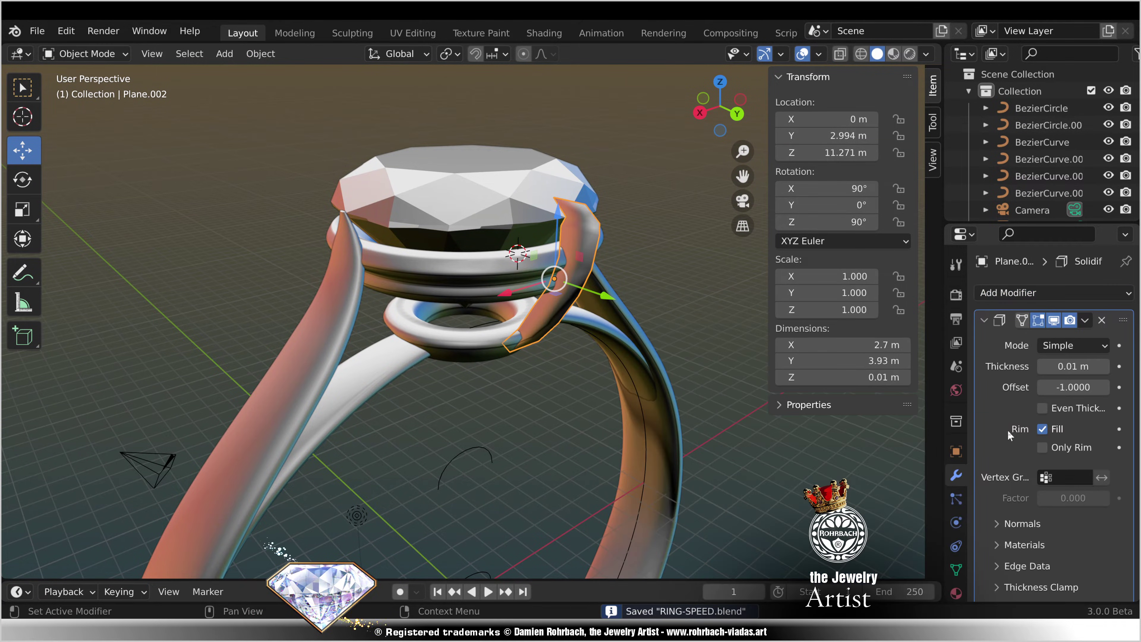
double_click(1077, 388)
text(0)
key(Return)
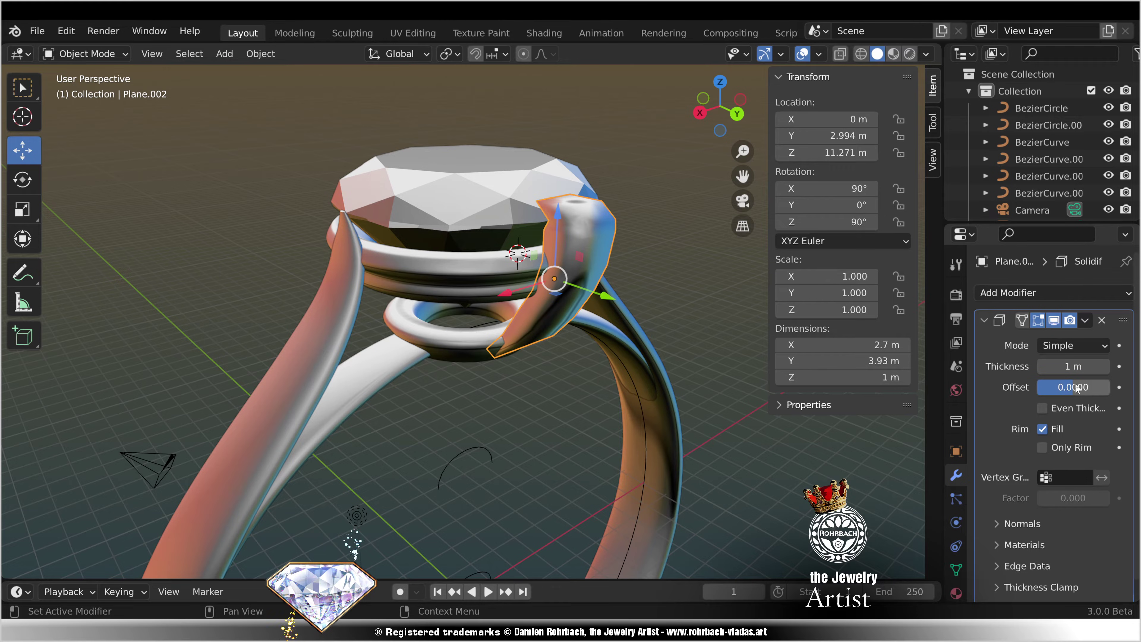
click(1029, 295)
click(772, 597)
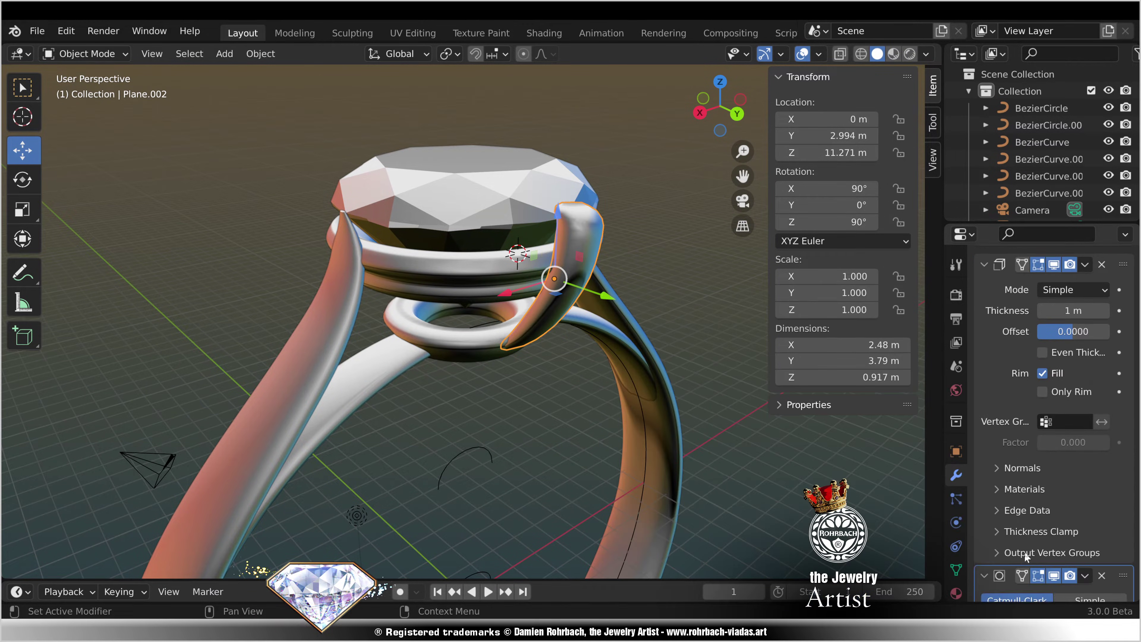
scroll(1051, 404, down, 5)
Step: Add a Simple Deform Taper to the prong on the Y axis with X locked and factor 0.735, and save the file
click(1048, 292)
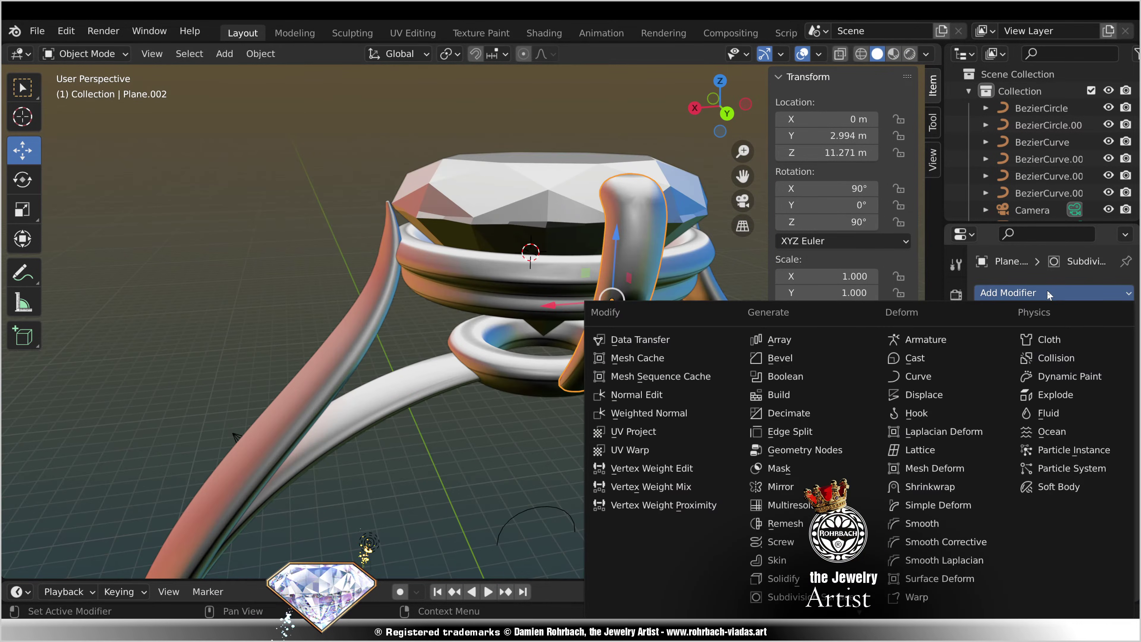
click(954, 508)
click(1069, 391)
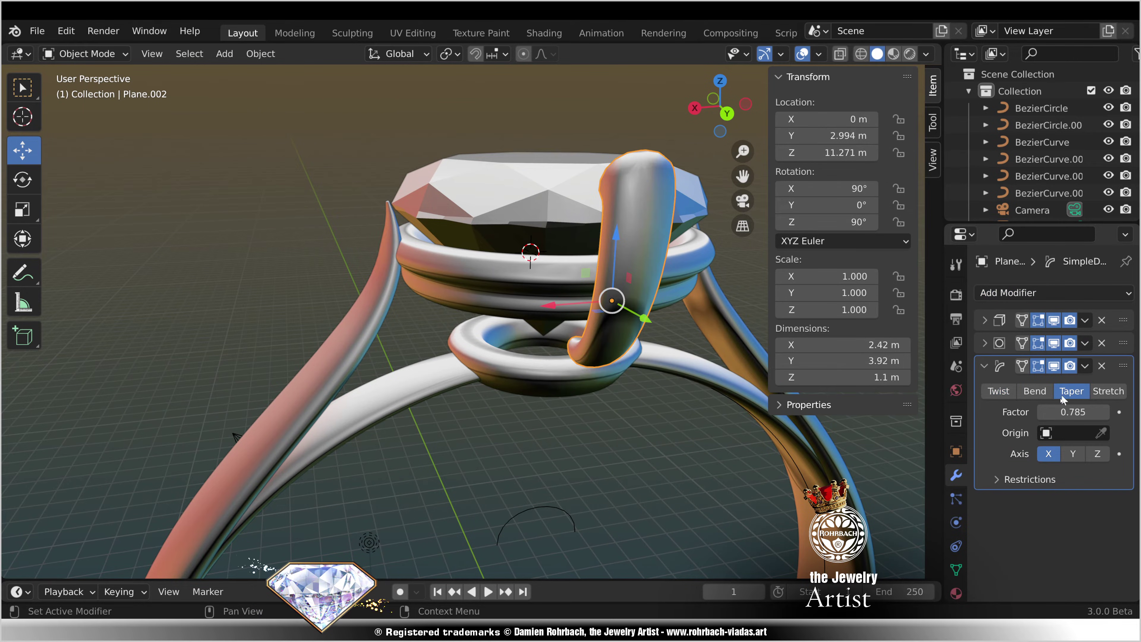
click(1073, 454)
click(1015, 480)
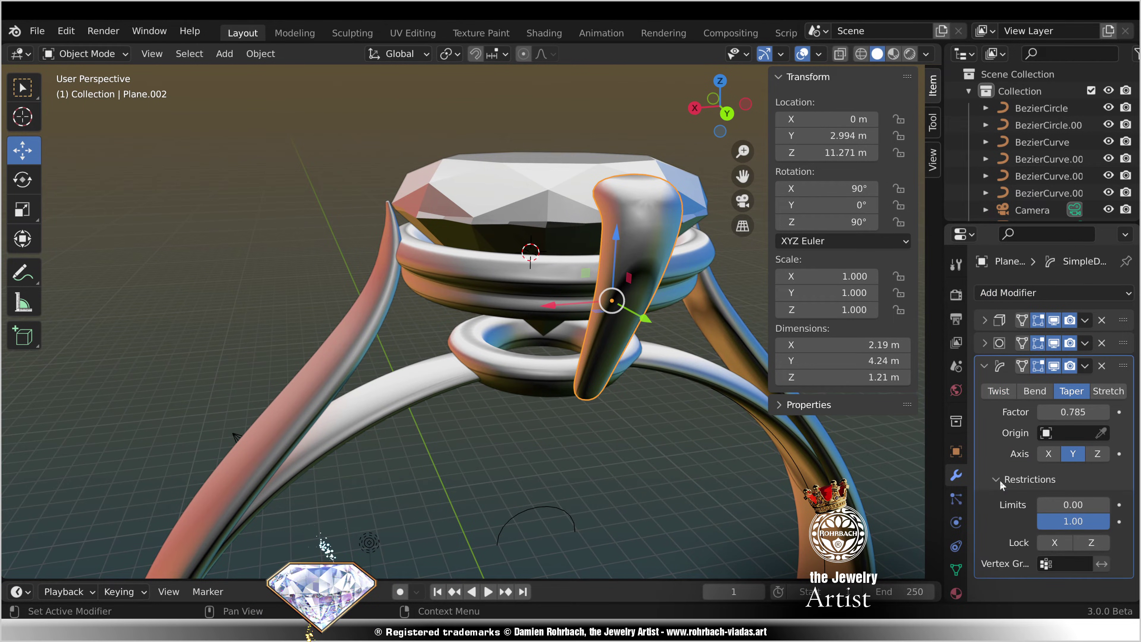
click(1056, 543)
middle_drag(543, 410, 630, 406)
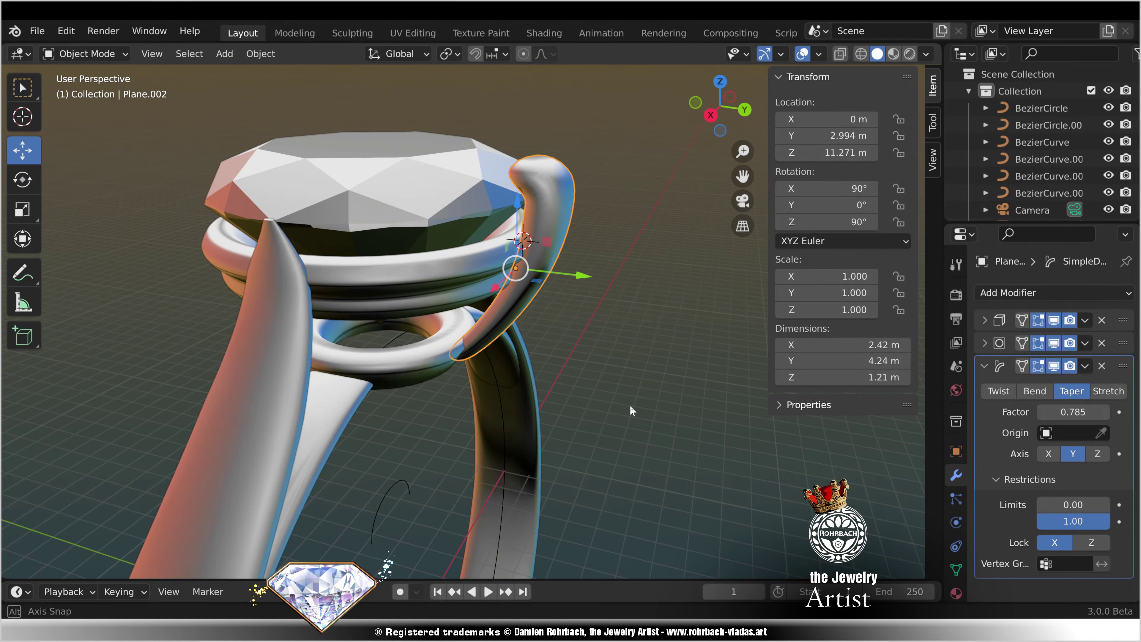
drag(1072, 412, 1055, 413)
middle_drag(643, 373, 579, 414)
key(ctrl+s)
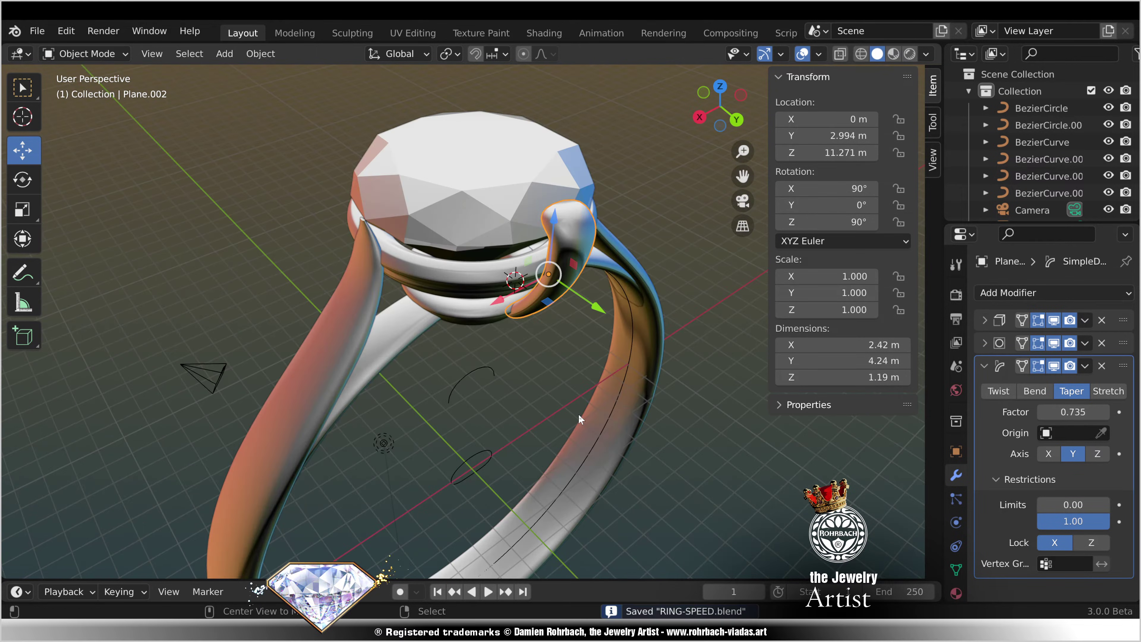
Step: Convert the prong to a mesh and apply all its transforms in the top view
key(alt+c)
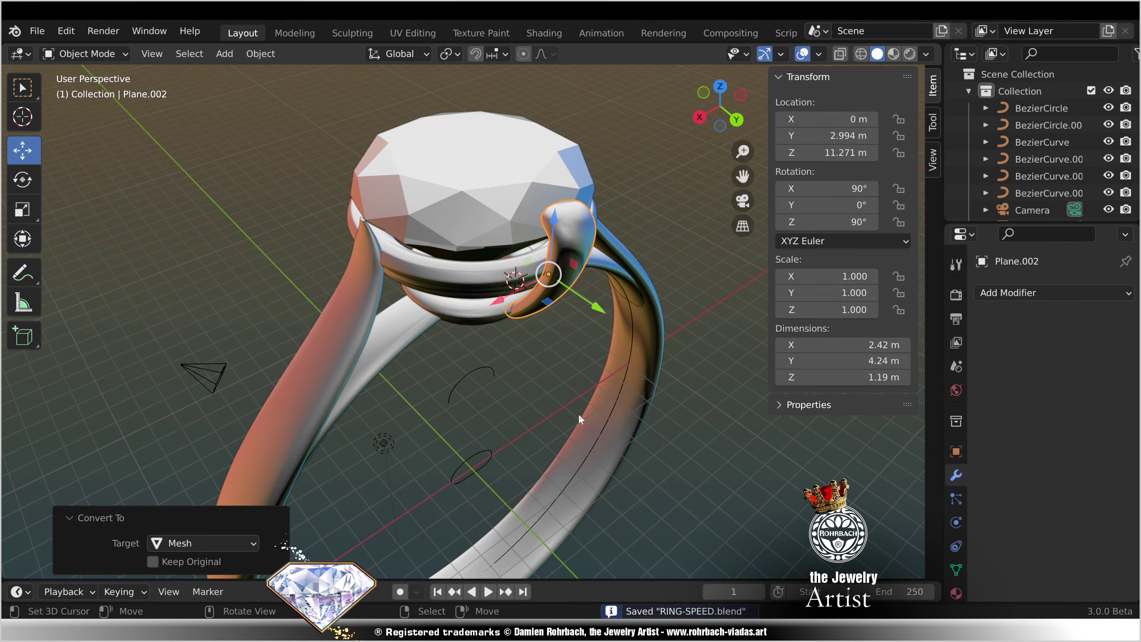
key(KP_7)
shift+middle_drag(500, 439, 550, 291)
key(ctrl+a)
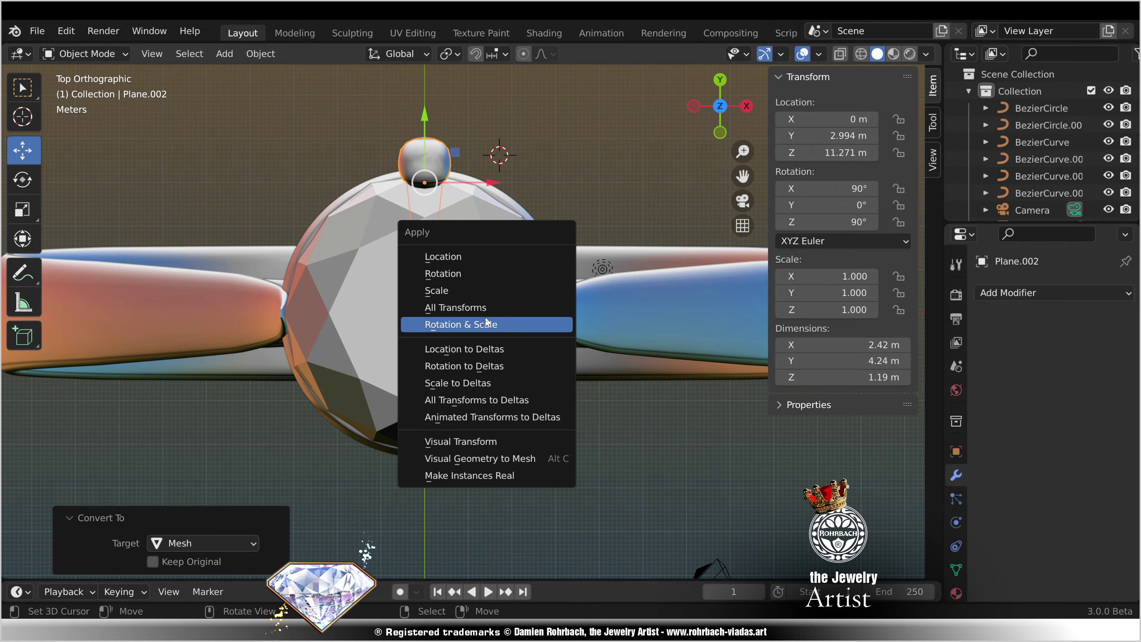
click(540, 308)
Step: Rotate the prong around the diamond by setting its Z rotation to 45°
click(822, 227)
text(45)
key(Return)
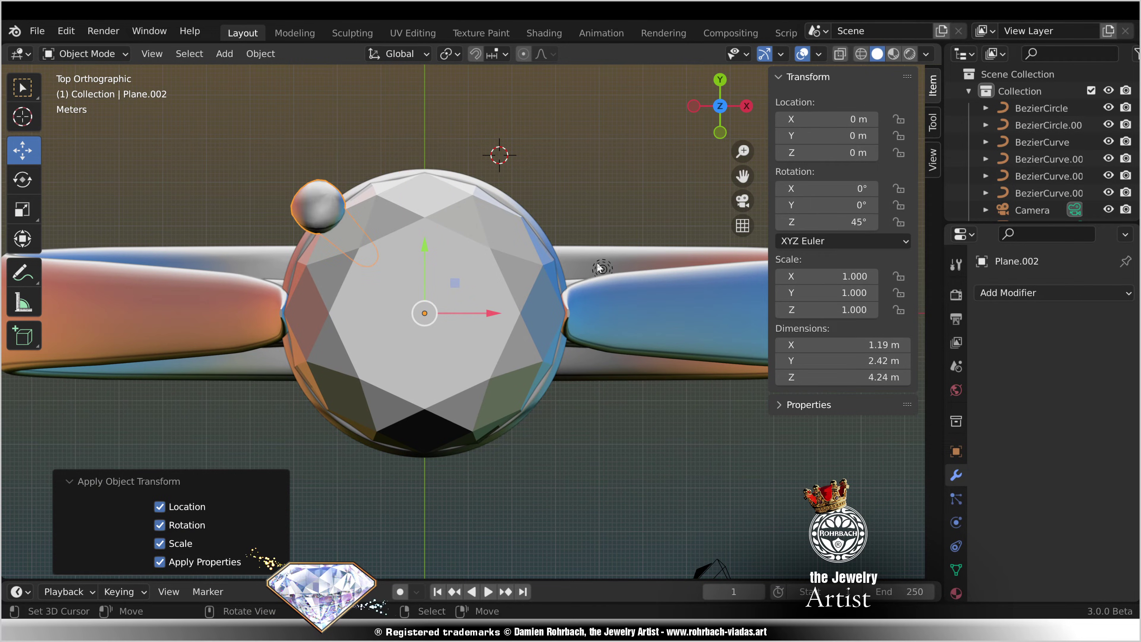
key(shift+d)
right_click(599, 266)
click(821, 226)
text(90)
key(Return)
key(ctrl+z)
key(ctrl+z)
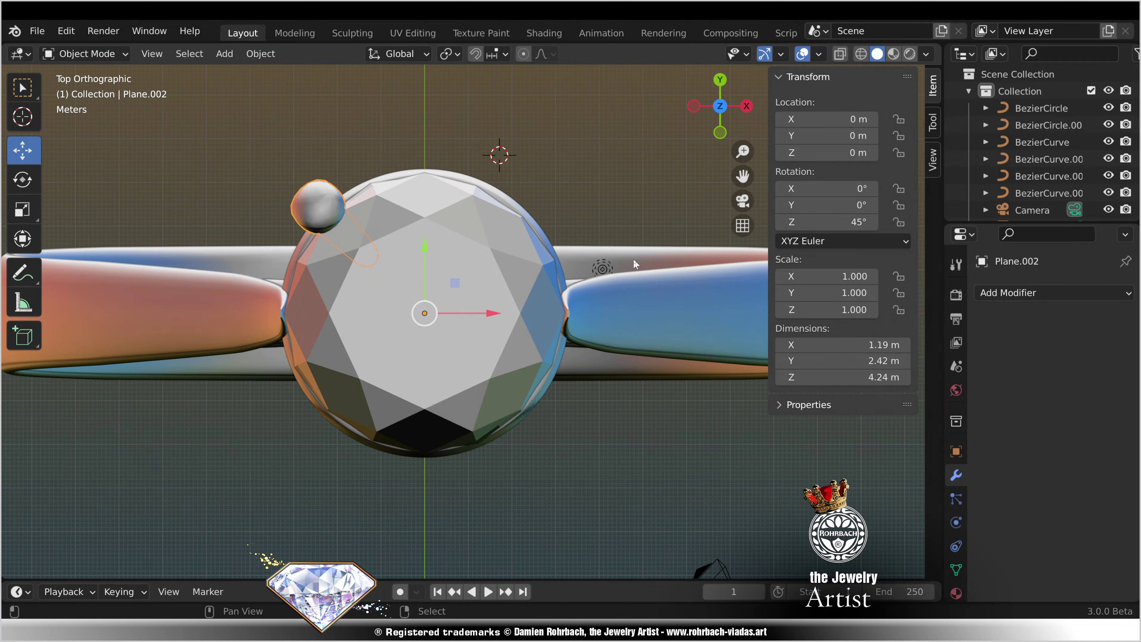
Step: Duplicate the prong in place and set the copy's Z rotation to 135°
key(shift+d)
right_click(633, 259)
text(135)
key(Return)
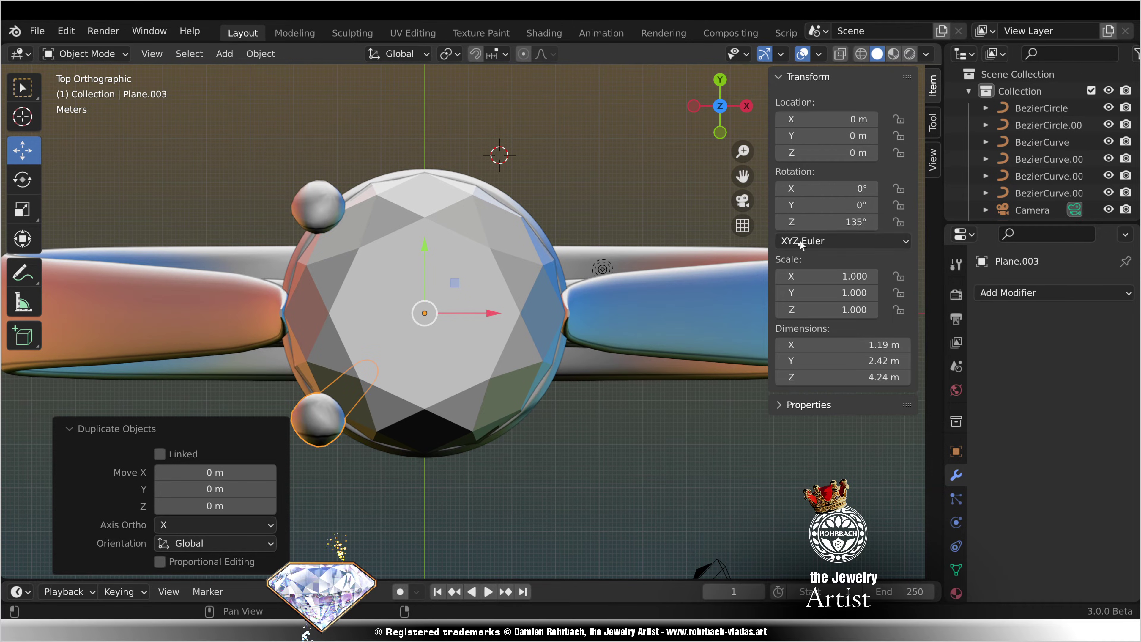
Step: Duplicate the prong in place again and set this copy's Z rotation to 225°
key(shift+d)
right_click(760, 263)
click(831, 228)
text(2)
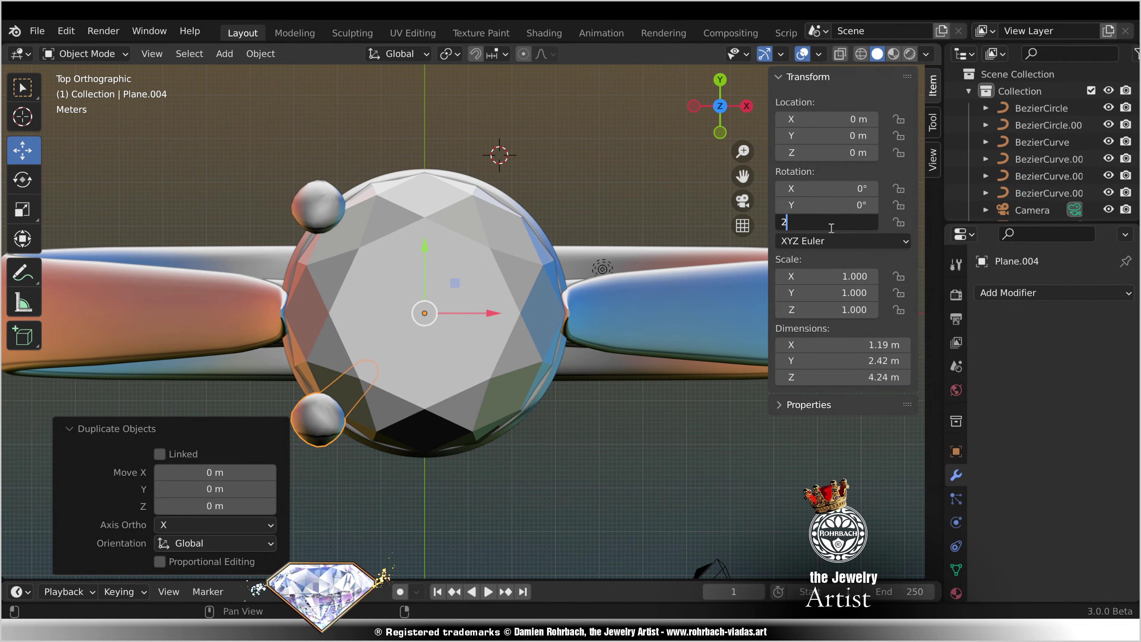
text(25)
key(Return)
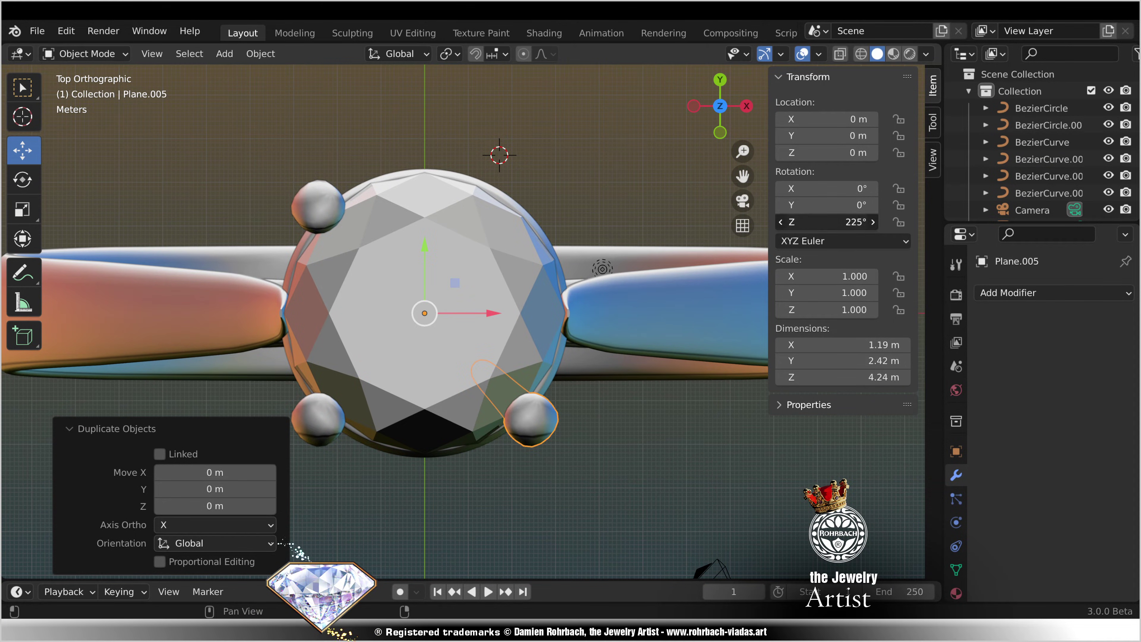
Step: Set the Z rotation of the fourth prong copy to 315° and save the file
click(831, 224)
text(315)
key(Return)
click(507, 478)
middle_drag(507, 479, 589, 302)
key(ctrl+s)
Step: Add a Bezier curve in the front view between the prong and the band's upper arm, aligned to the view
key(KP_1)
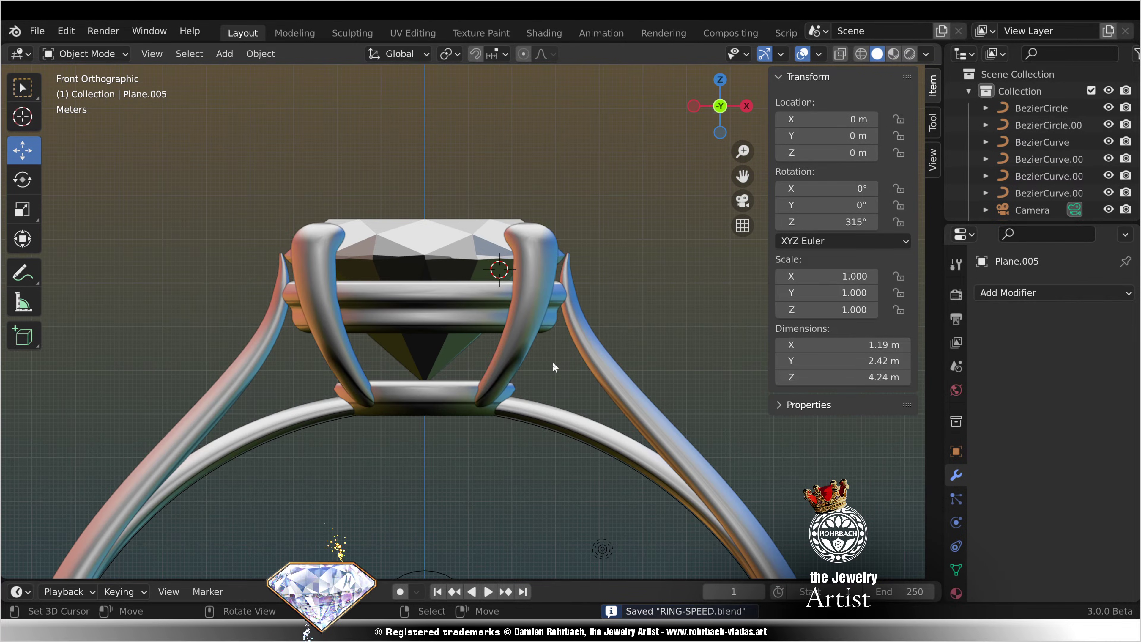
click(224, 53)
mouse_move(314, 87)
click(382, 87)
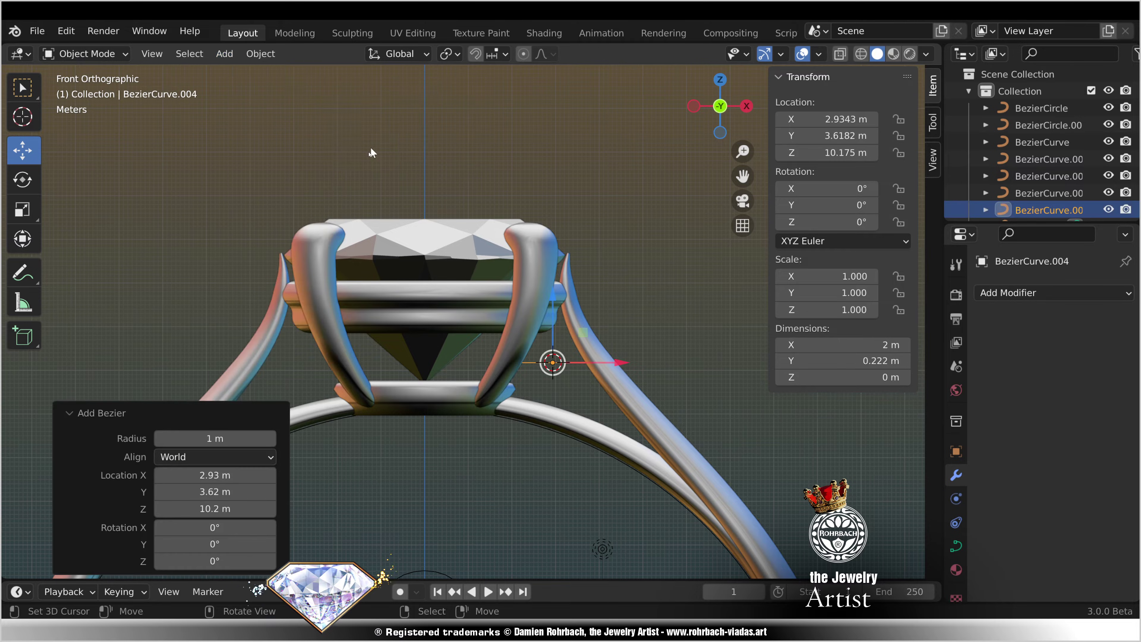
click(215, 456)
click(173, 494)
Step: Shape the Bezier curve into a scroll rising from the lower support ring, adding control points to curl it inward, and save the file
scroll(400, 368, up, 2)
key(Tab)
scroll(469, 355, up, 3)
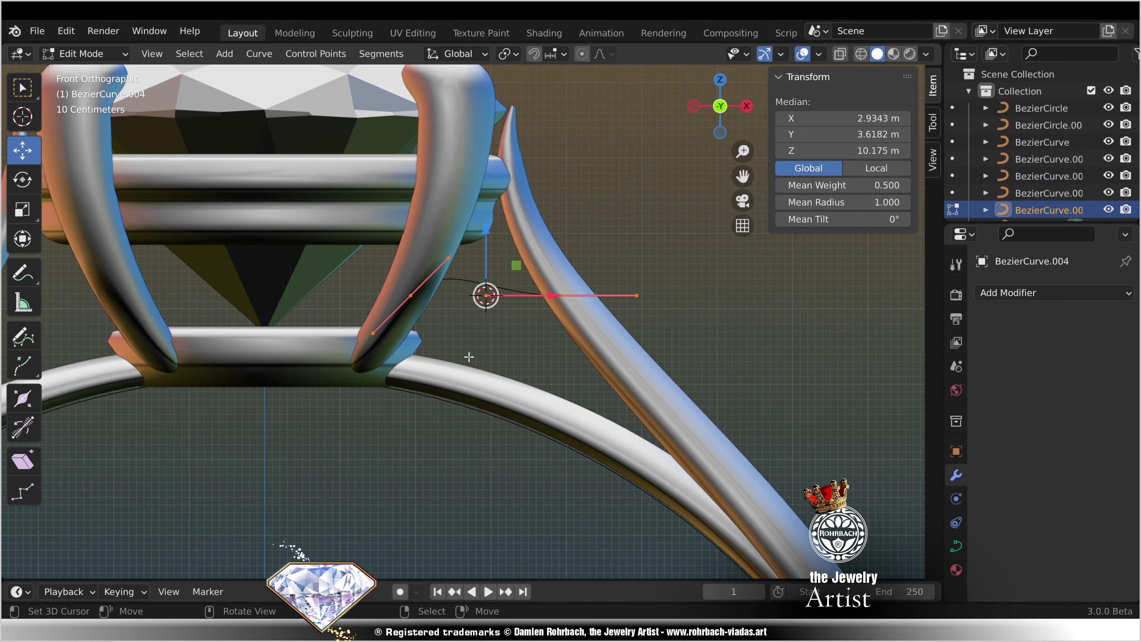
right_drag(480, 319, 504, 366)
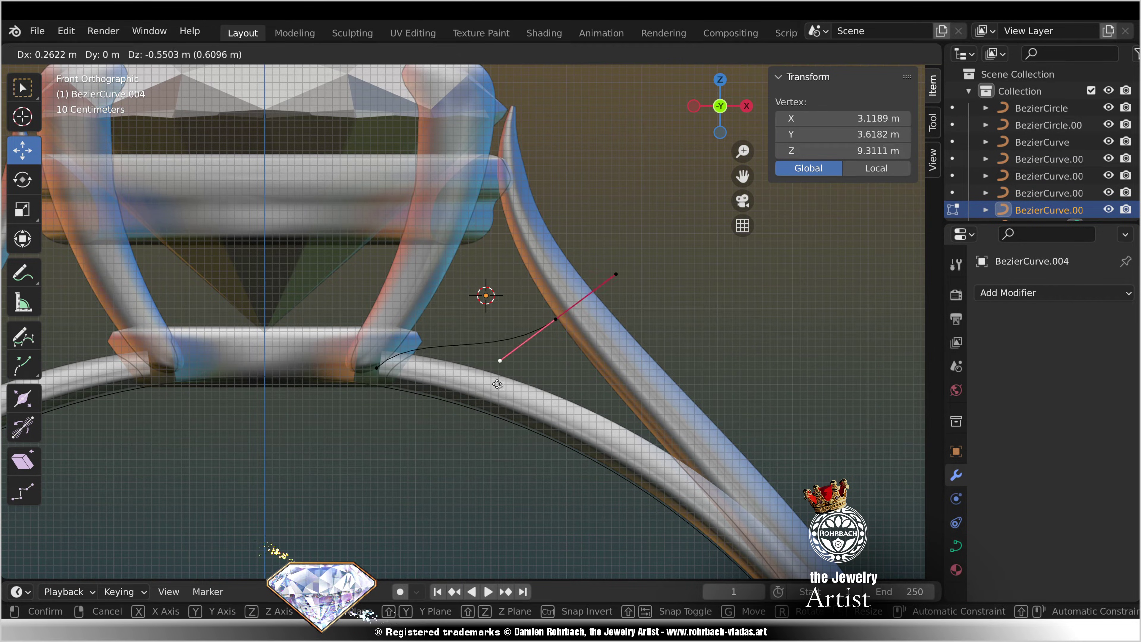
right_click(377, 368)
right_drag(414, 331, 455, 363)
click(556, 319)
ctrl+right_click(501, 241)
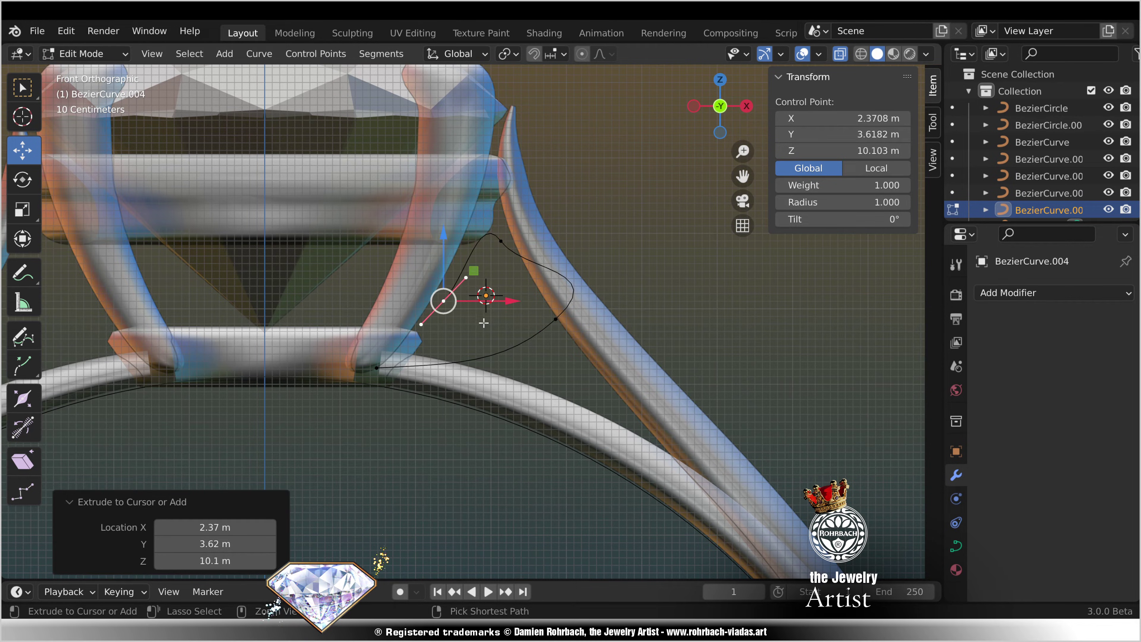
key(ctrl+s)
key(Tab)
Step: Adjust the scroll curve's resolution and bevel it with the D-shaped profile curve at the ring's center, with Fill Caps enabled
click(956, 546)
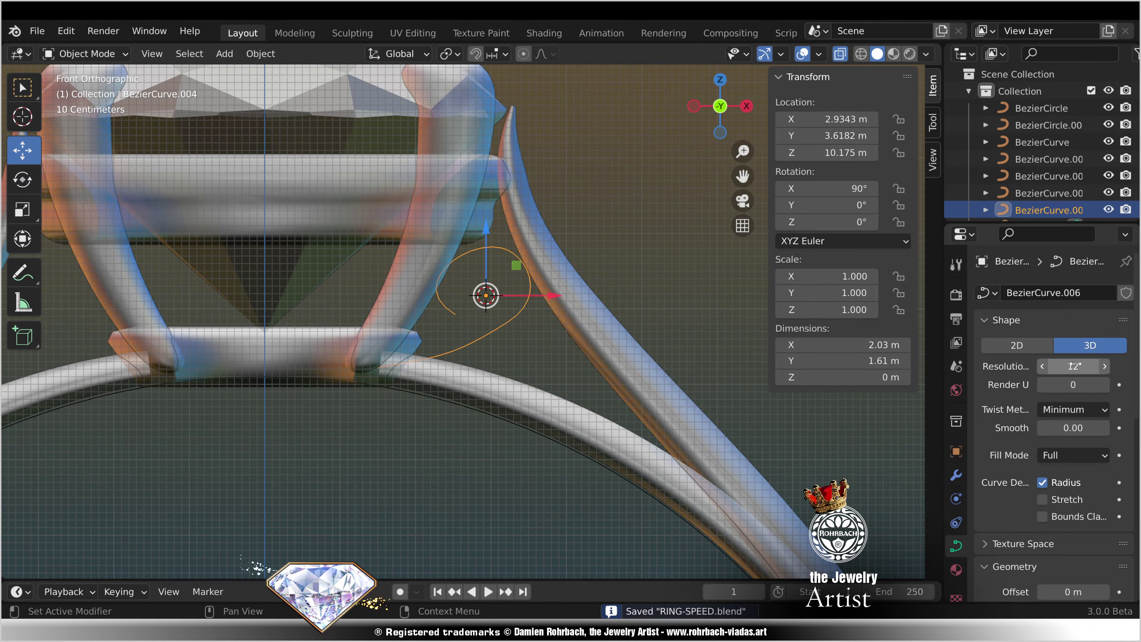
key(Return)
scroll(1015, 519, down, 9)
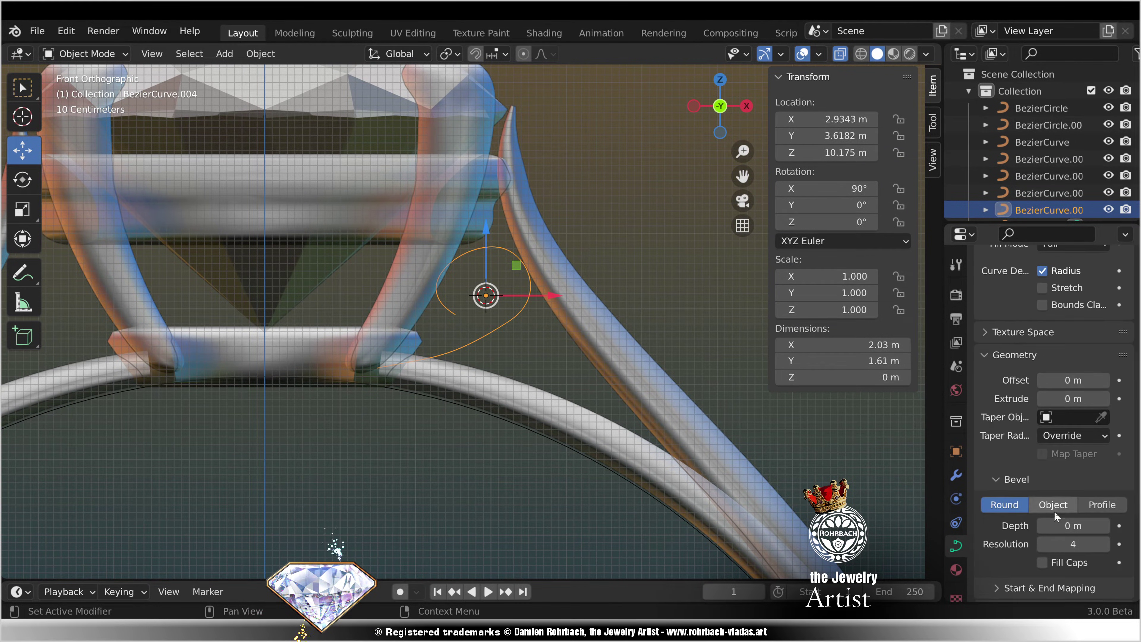
click(1054, 509)
scroll(786, 472, down, 10)
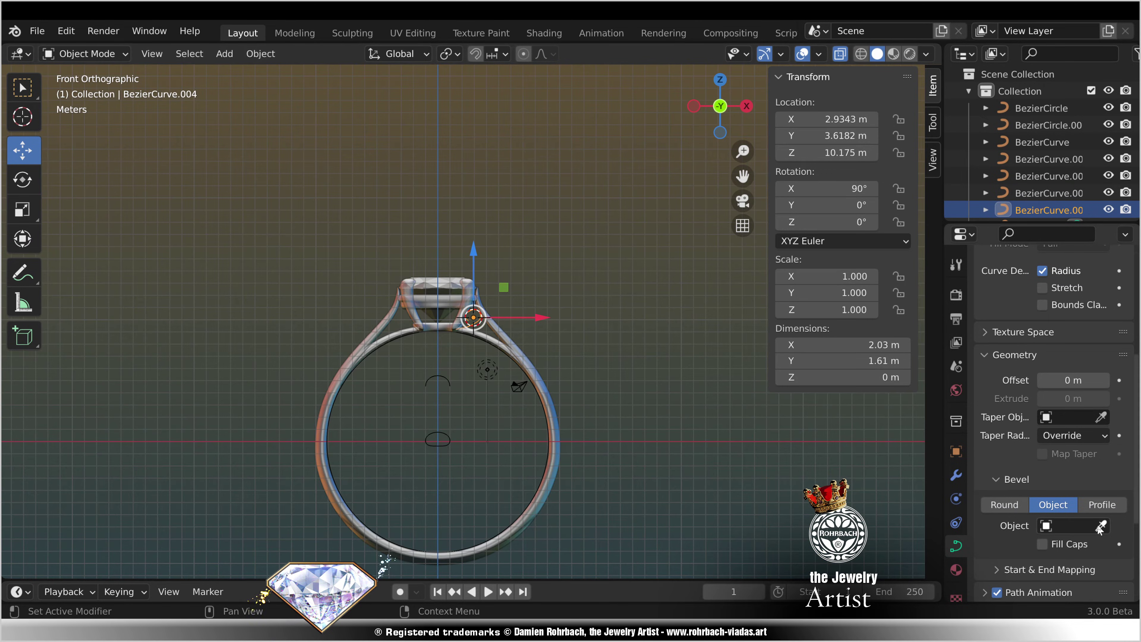
click(449, 436)
scroll(471, 322, up, 10)
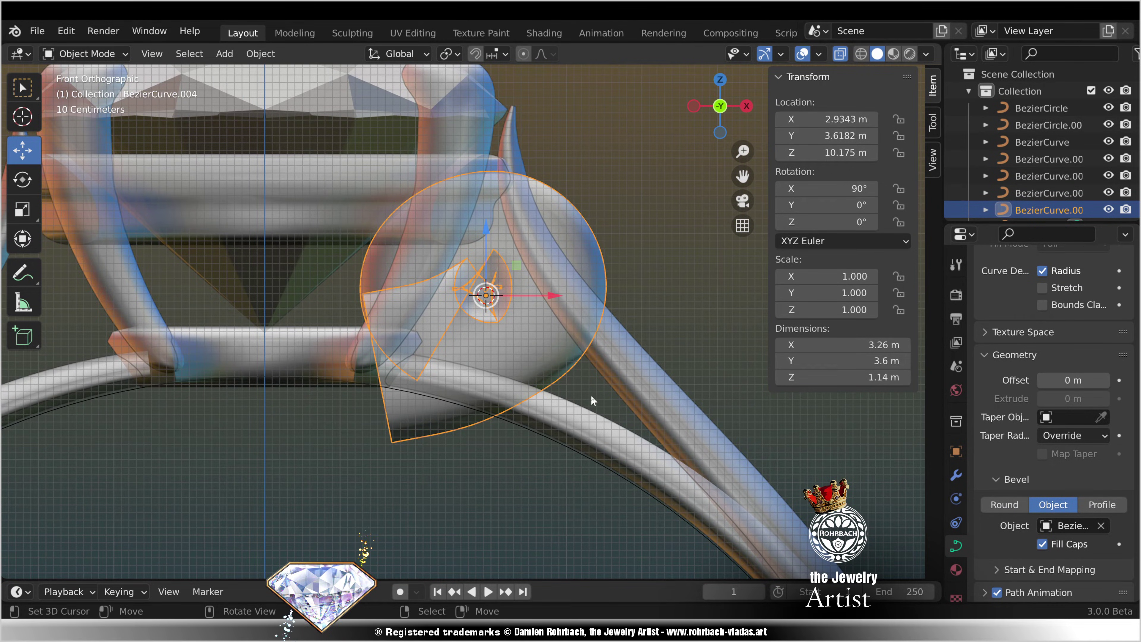
Step: Select all the scroll curve's control points and set their mean tilt to -90°
key(Tab)
key(alt+z)
key(a)
click(851, 219)
text(90)
key(Return)
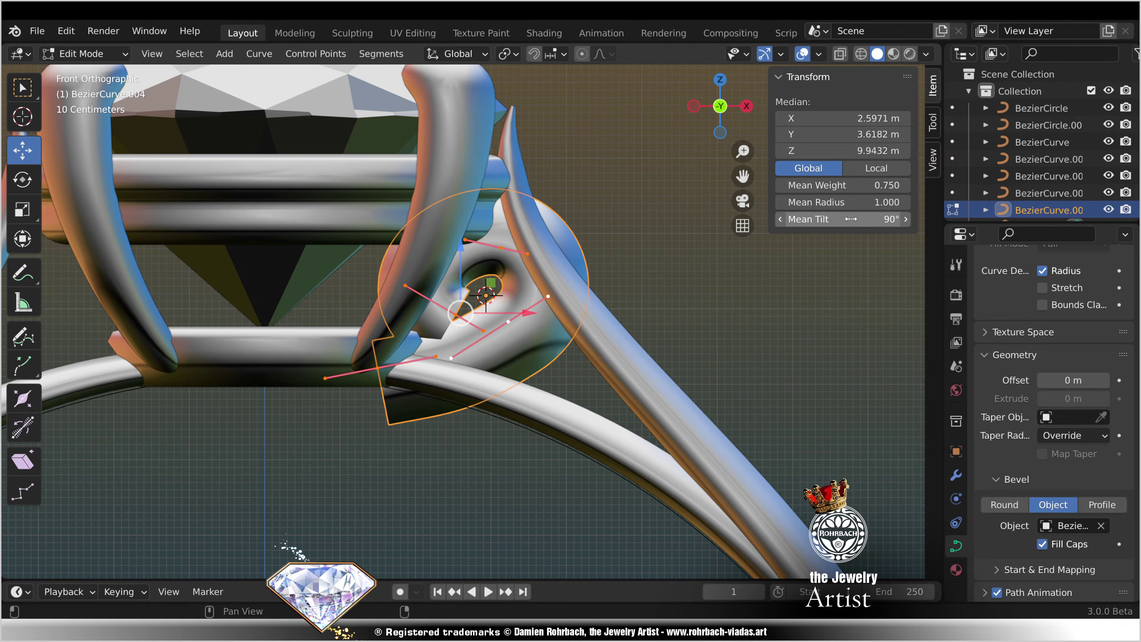
text(-90)
key(Return)
Step: Center the scroll's control points at Y 0 m and reduce their mean radius to 0.350
middle_drag(719, 274, 572, 324)
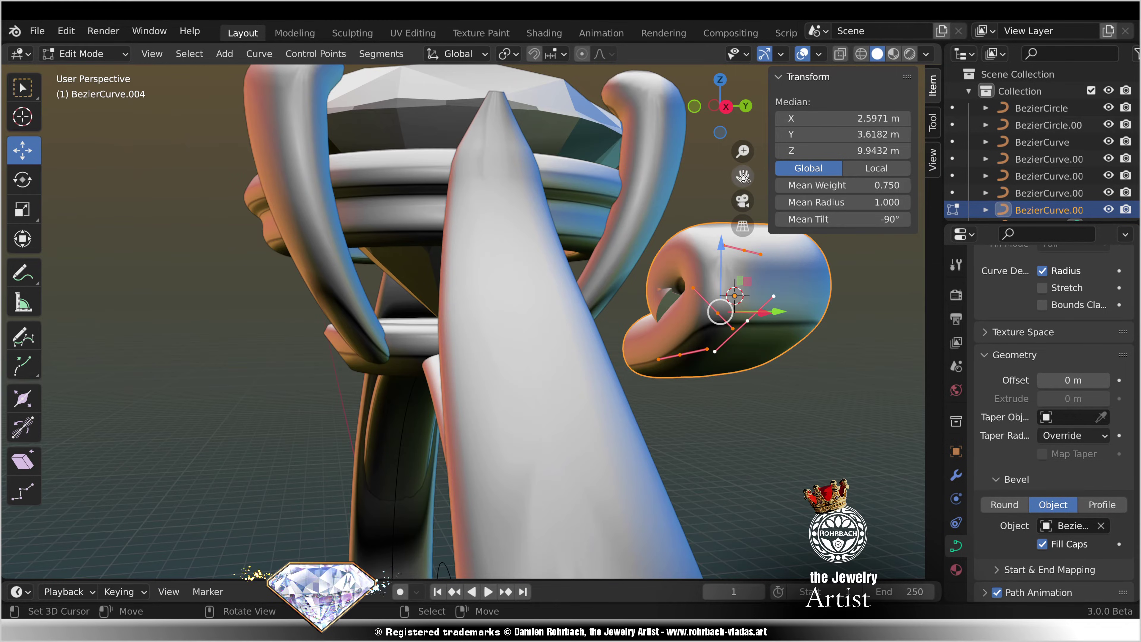
key(Return)
middle_drag(670, 198, 777, 202)
drag(847, 202, 804, 202)
key(KP_1)
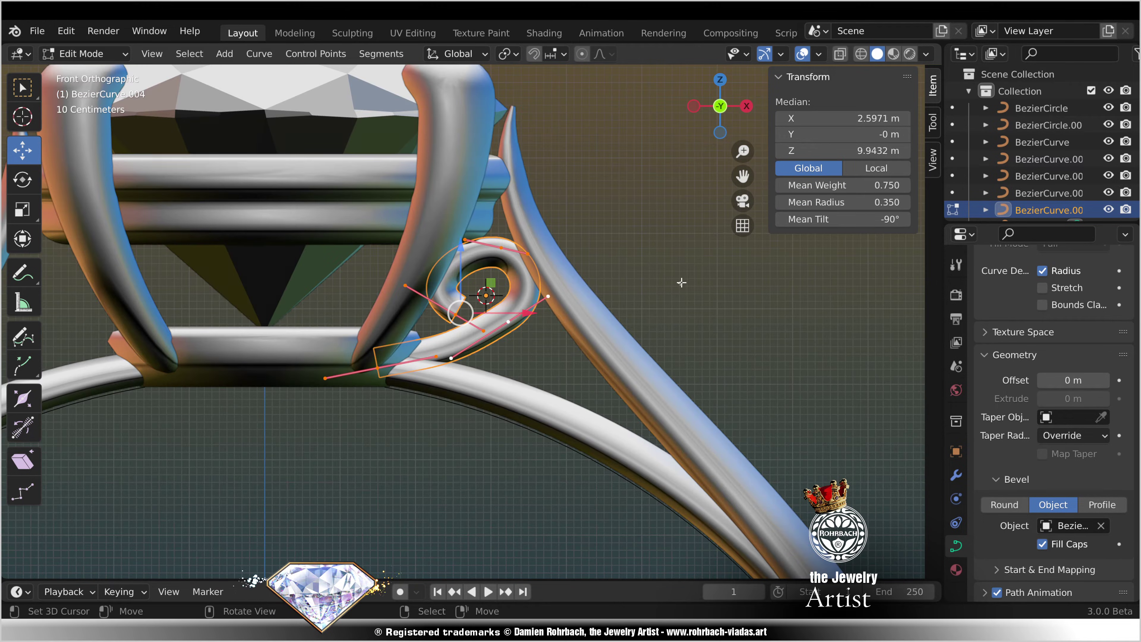
Step: Set the mean tilt of all the scroll's control points to 90°
scroll(535, 388, up, 4)
click(847, 219)
text(90)
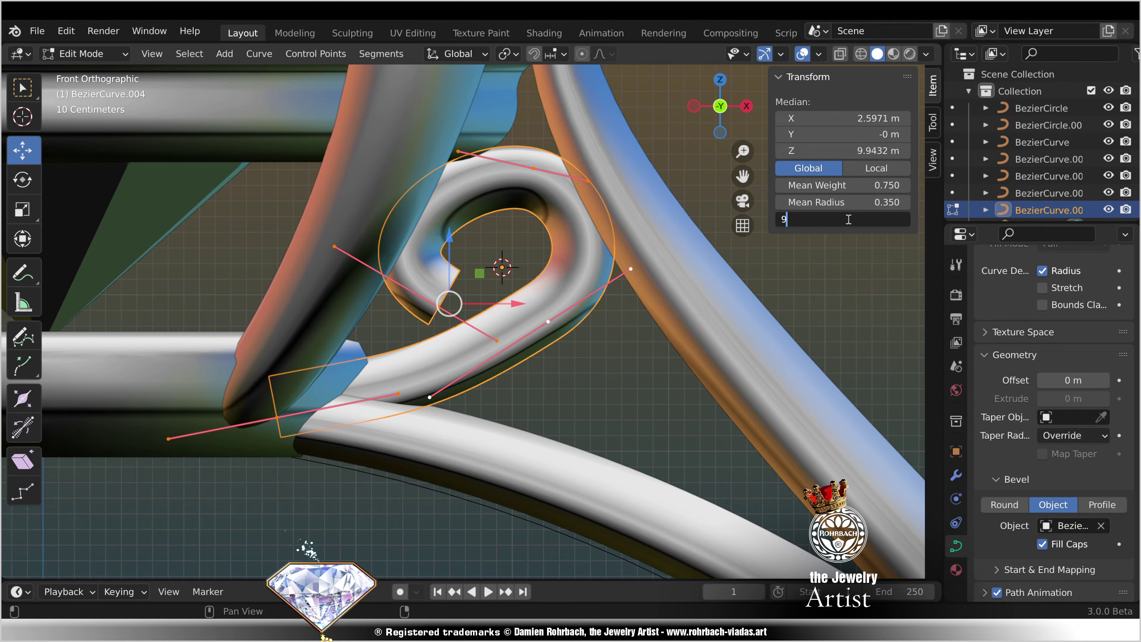
key(Return)
Step: Set the radius of the scroll's two end points to 0.2 and move the inner end about -0.144 m in X and 0.116 m in Z
click(277, 417)
click(843, 205)
text(0.2)
key(Return)
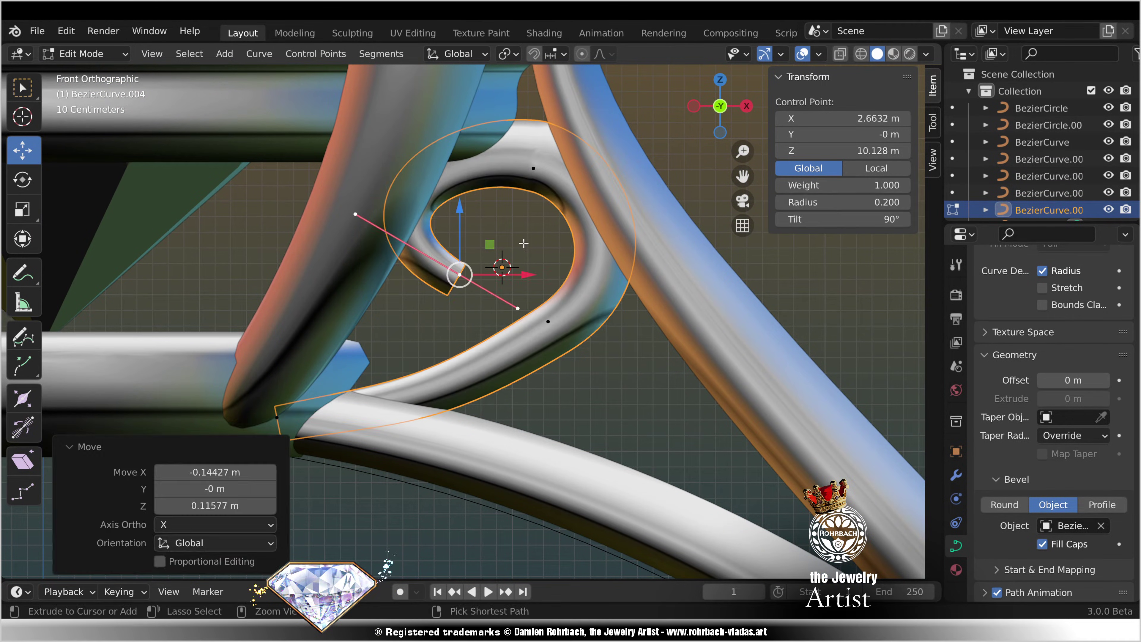
Step: Extend the scroll's inner end with a new control point curling toward the spiral's centre and adjust its position
ctrl+click(523, 243)
right_click(509, 255)
key(g)
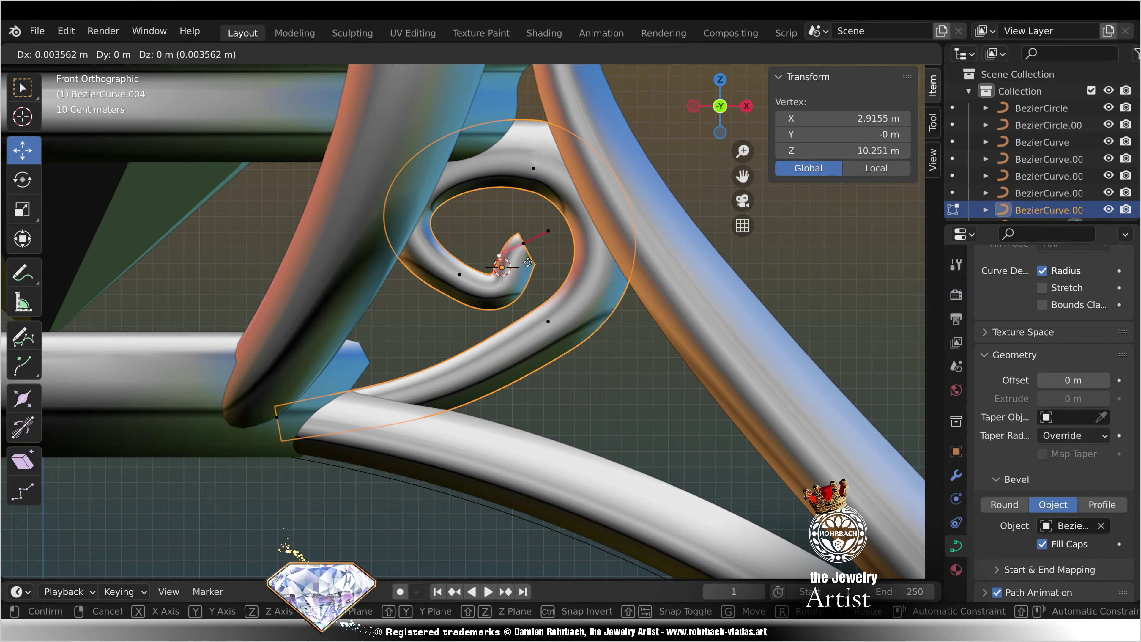
click(524, 258)
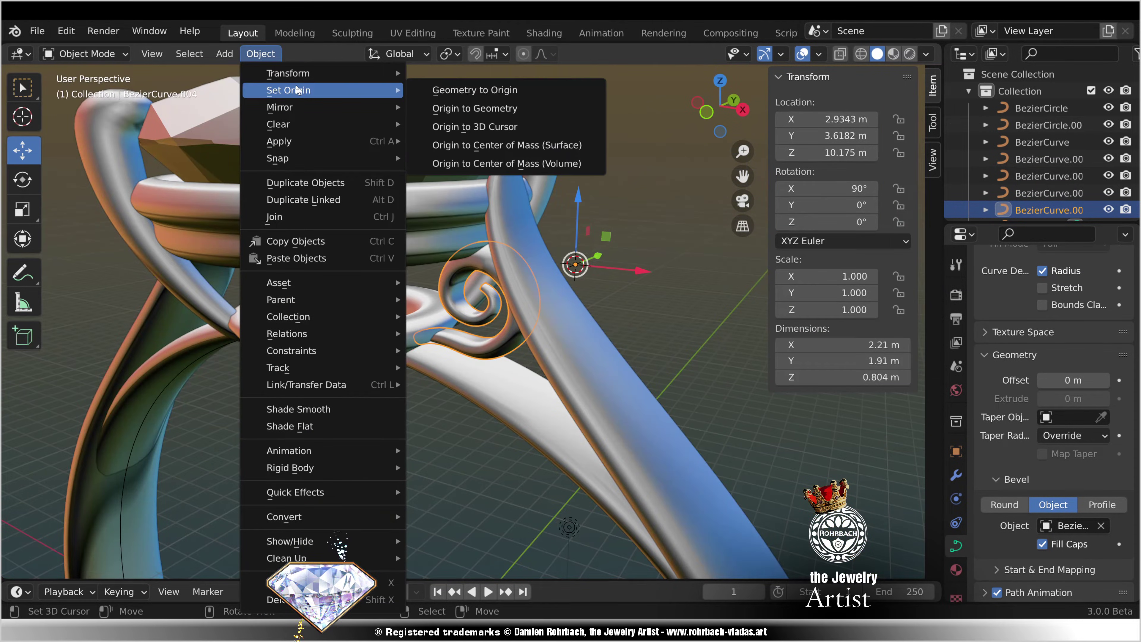
Step: Set the scroll's origin to its geometry and mirror it onto the opposite side of the ring with a Mirror modifier
click(507, 110)
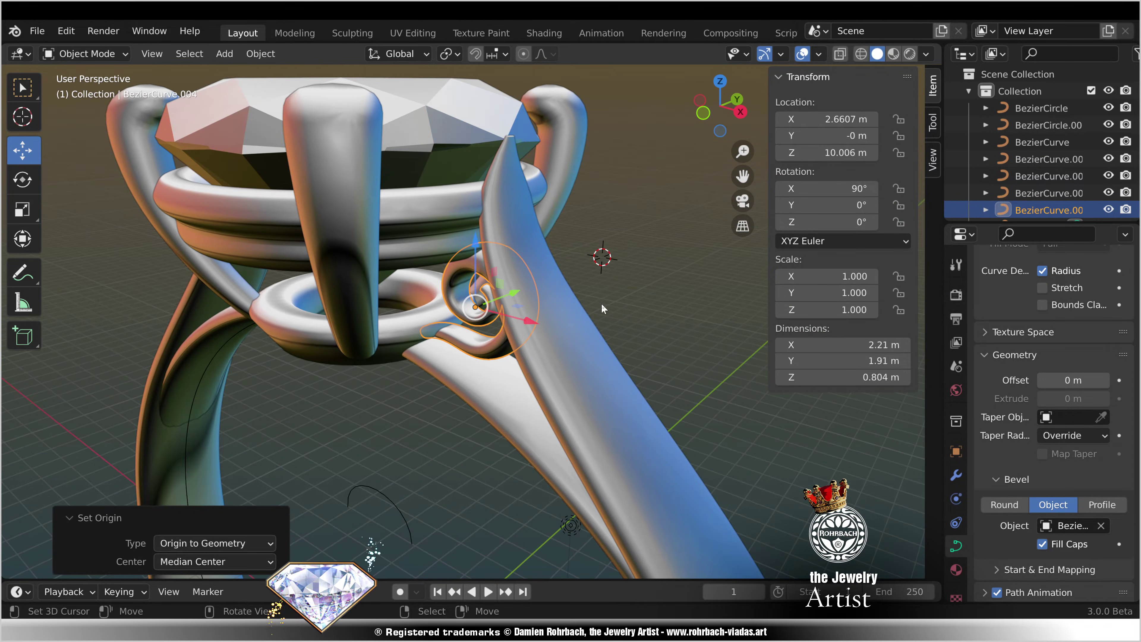
key(s)
key(x)
click(1005, 293)
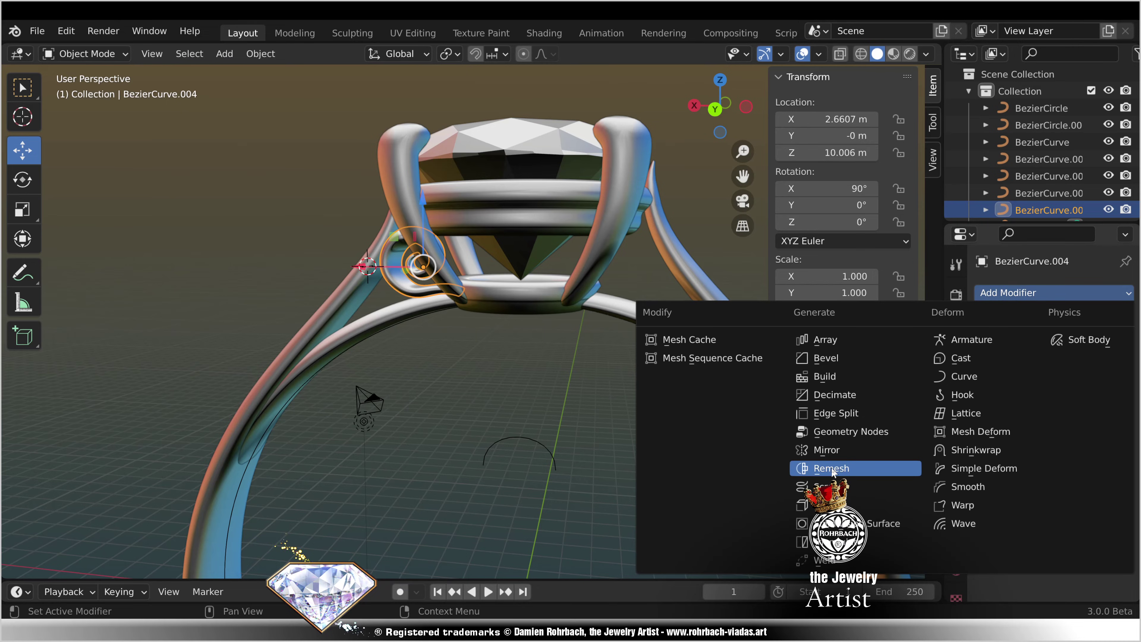
click(827, 450)
click(603, 170)
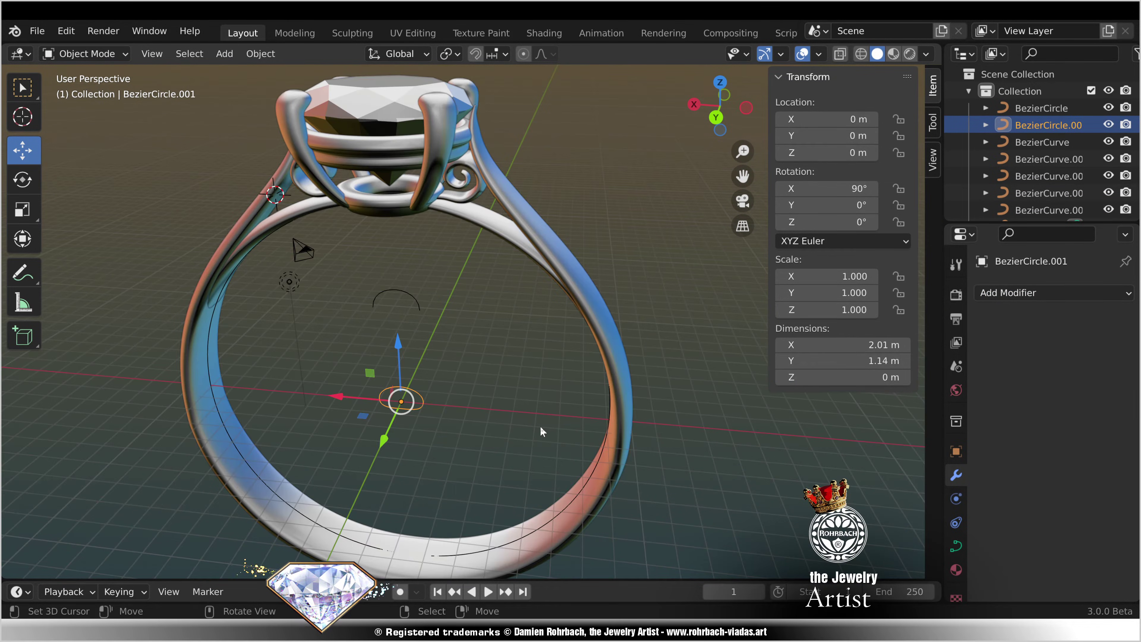
Step: Raise the upper control point of the BezierCircle.001 profile to about Z 0.77 m
key(Tab)
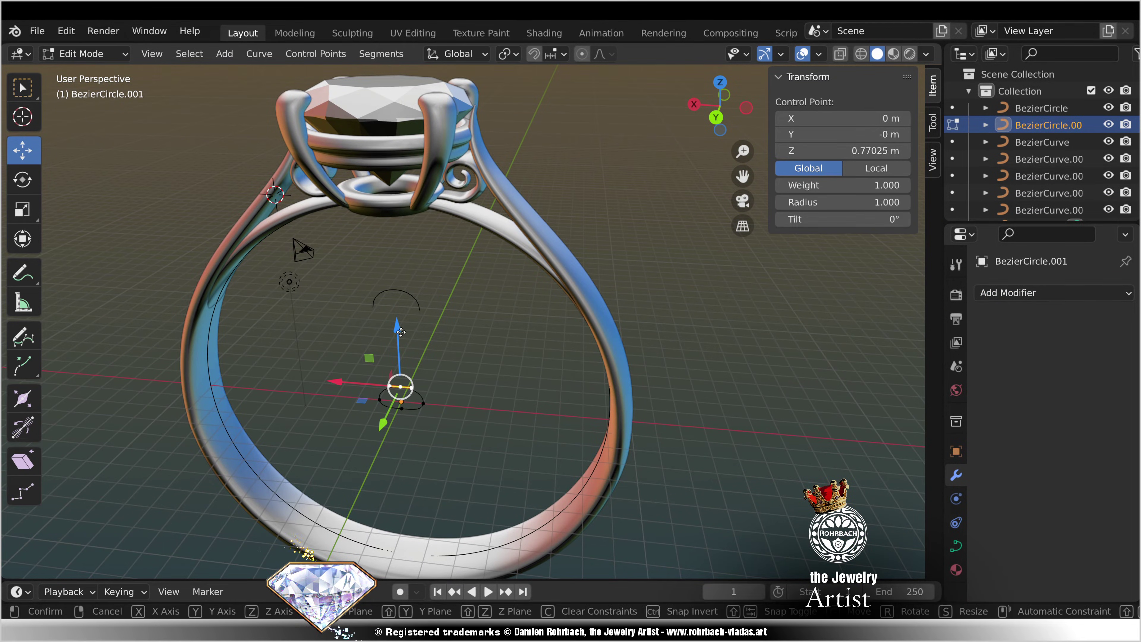
drag(405, 369, 407, 325)
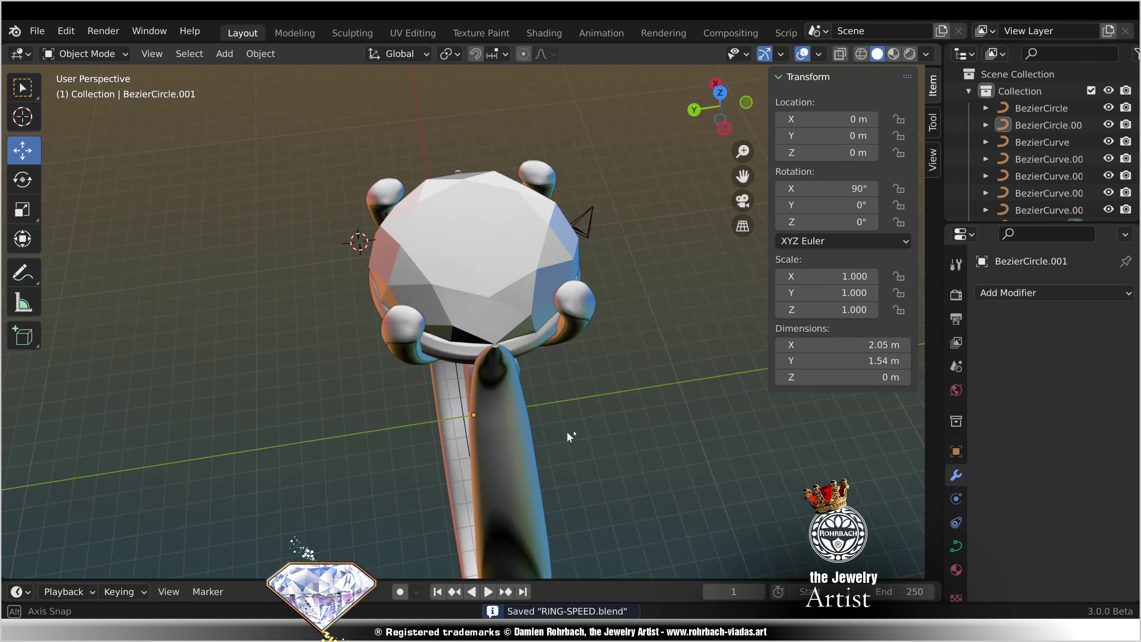
Step: Add a mesh plane and set its X, Y and Z location to 0 m
middle_drag(571, 432, 270, 315)
click(224, 54)
mouse_move(279, 73)
click(412, 78)
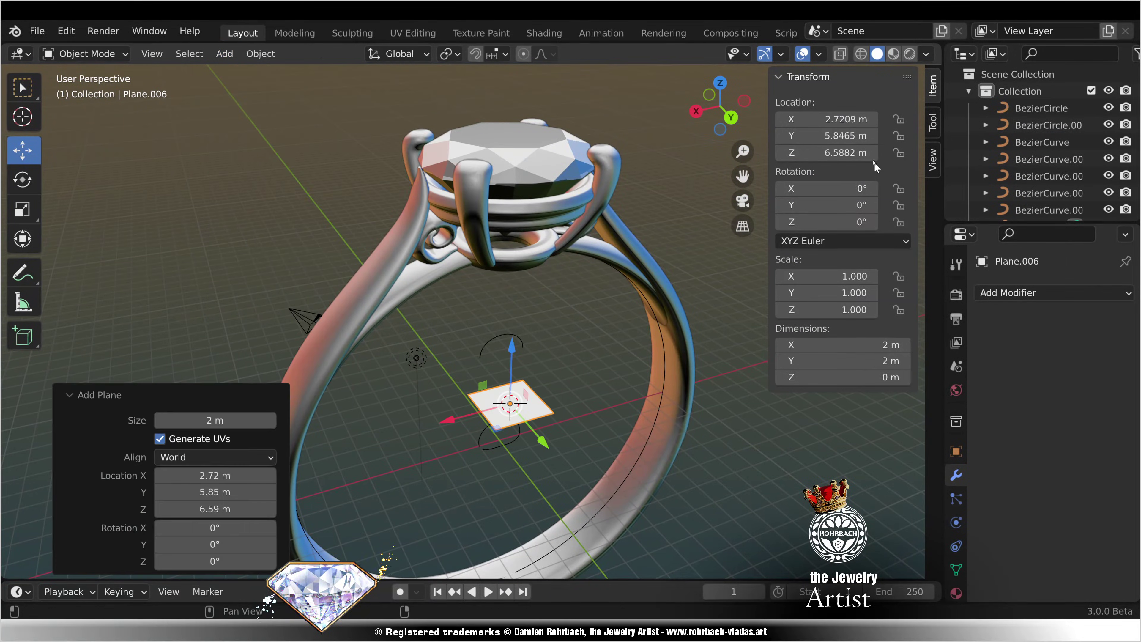
drag(841, 153, 841, 119)
text(0)
key(Return)
Step: Size the plane to 250 m in X and Y and lower it beneath the band to about Z -10.3 m
drag(813, 345, 815, 358)
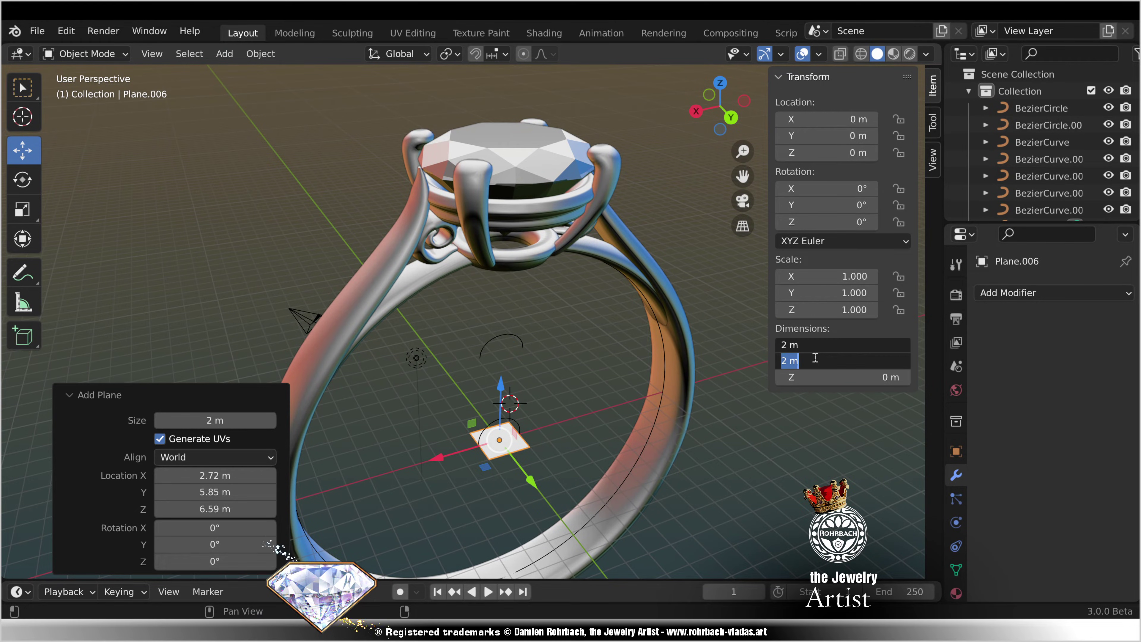
key(Return)
key(KP_3)
key(g)
key(z)
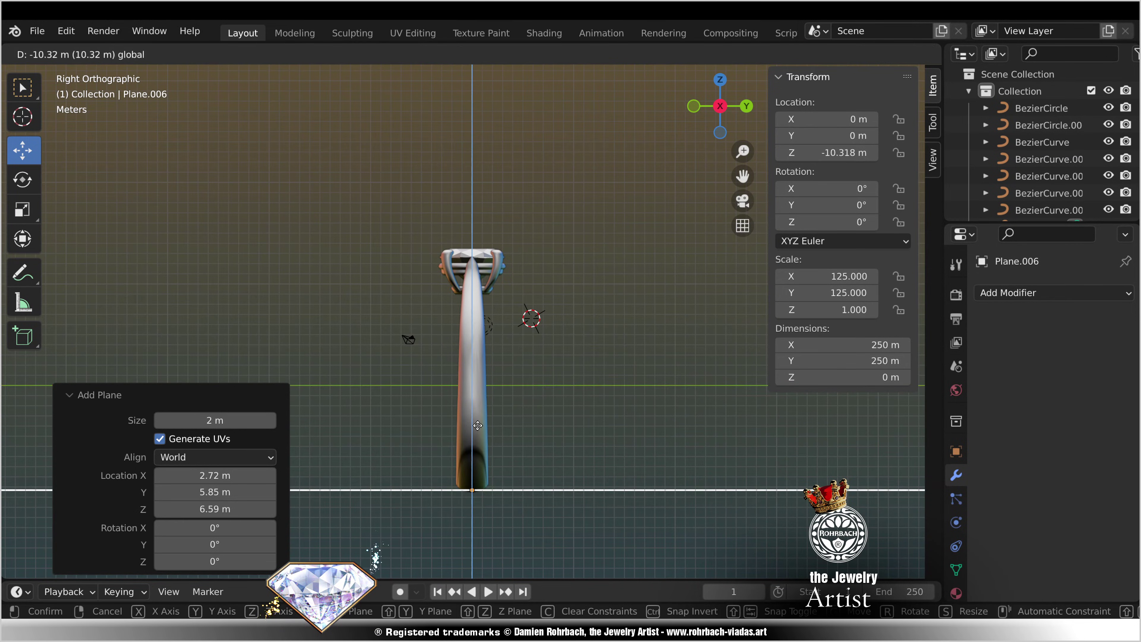
click(476, 426)
Step: Look through the camera, set its clip end to 2500 m and increase its focal length to frame the ring tighter
middle_drag(476, 427, 518, 347)
key(KP_0)
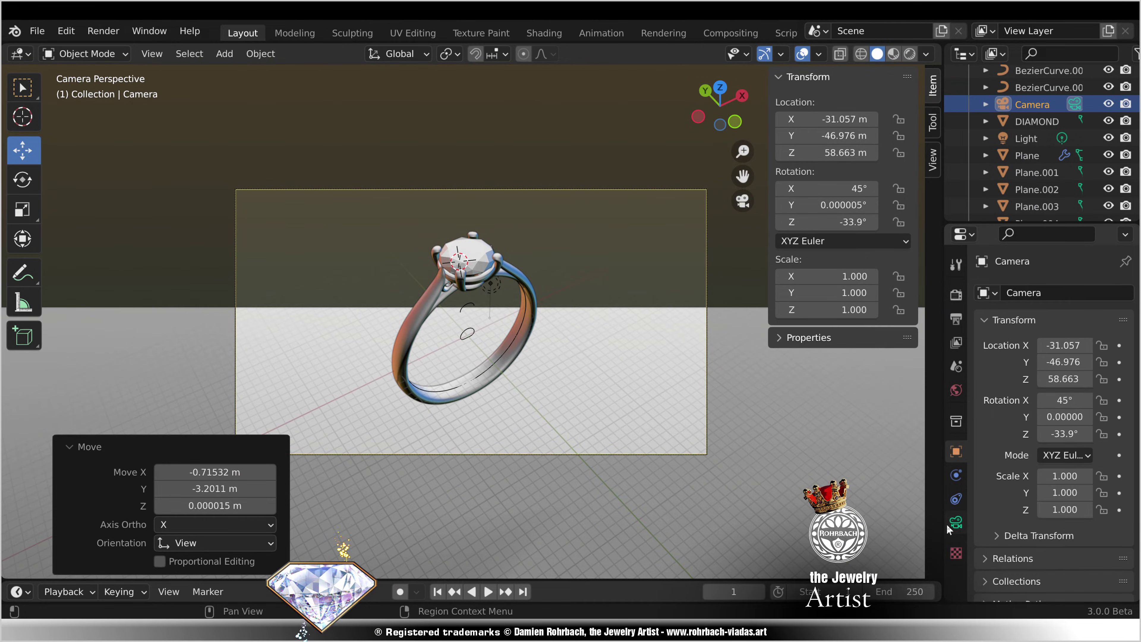
click(949, 526)
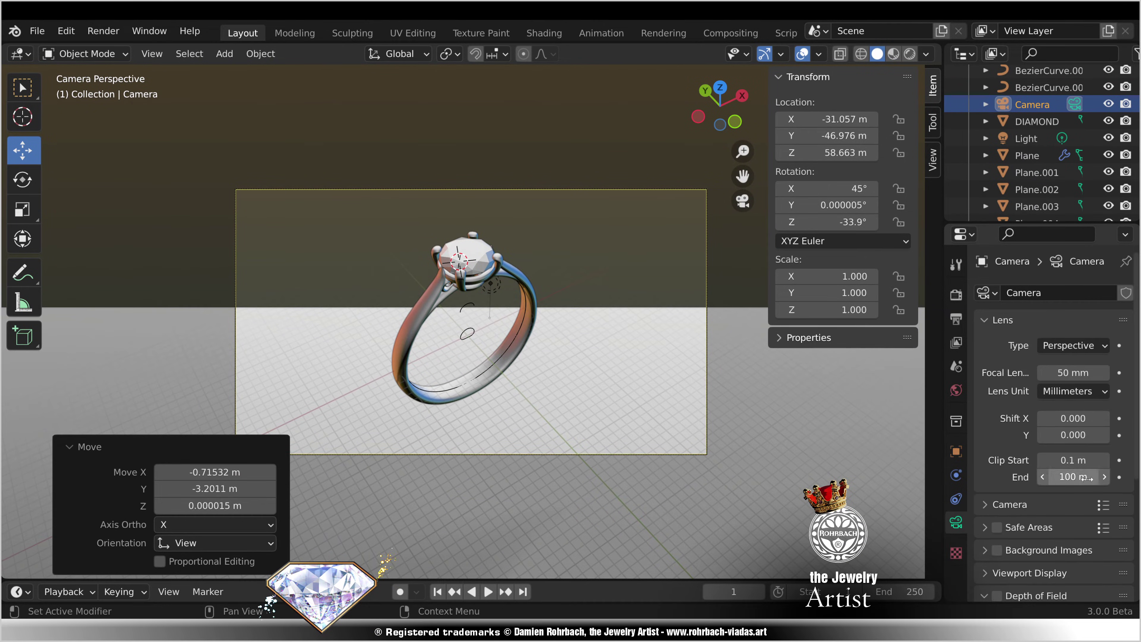
double_click(1077, 479)
text(2500)
key(Return)
drag(1073, 373, 1105, 373)
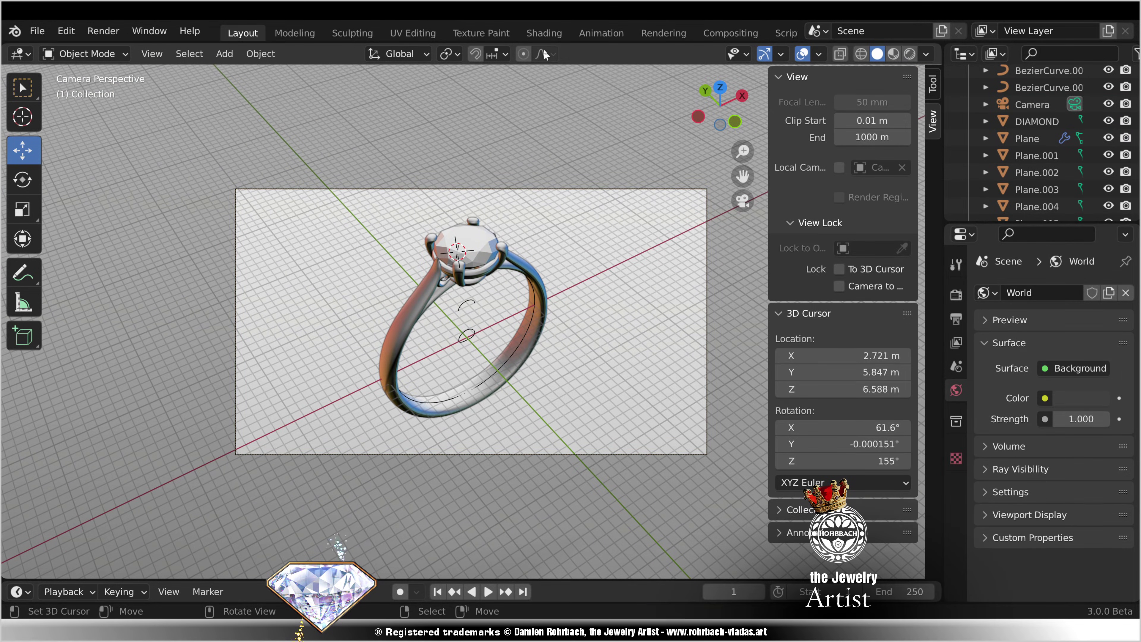
Step: Preview the scene rendered in the Shading workspace and use uffiziBLURED.exr as the world's environment texture
click(550, 34)
click(888, 54)
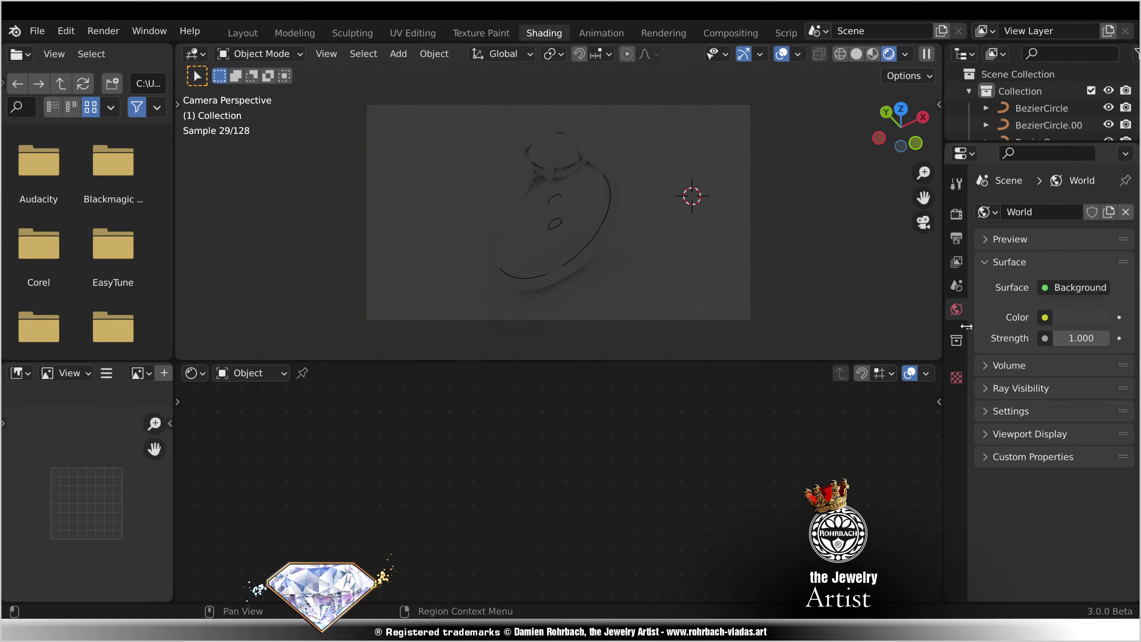
click(1045, 317)
click(717, 461)
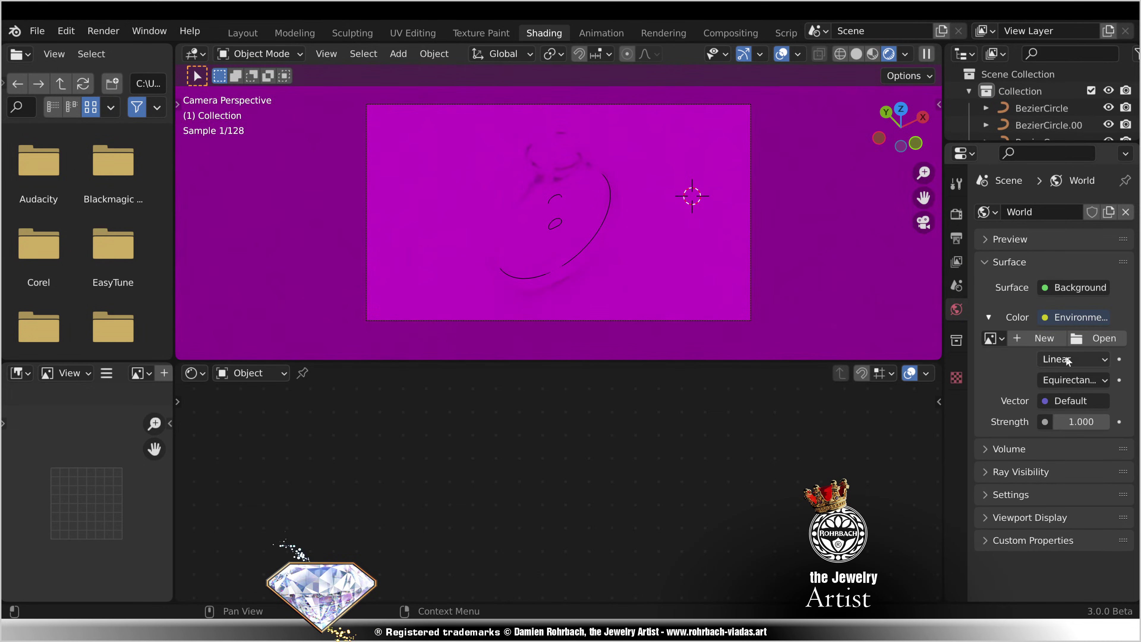
click(1109, 339)
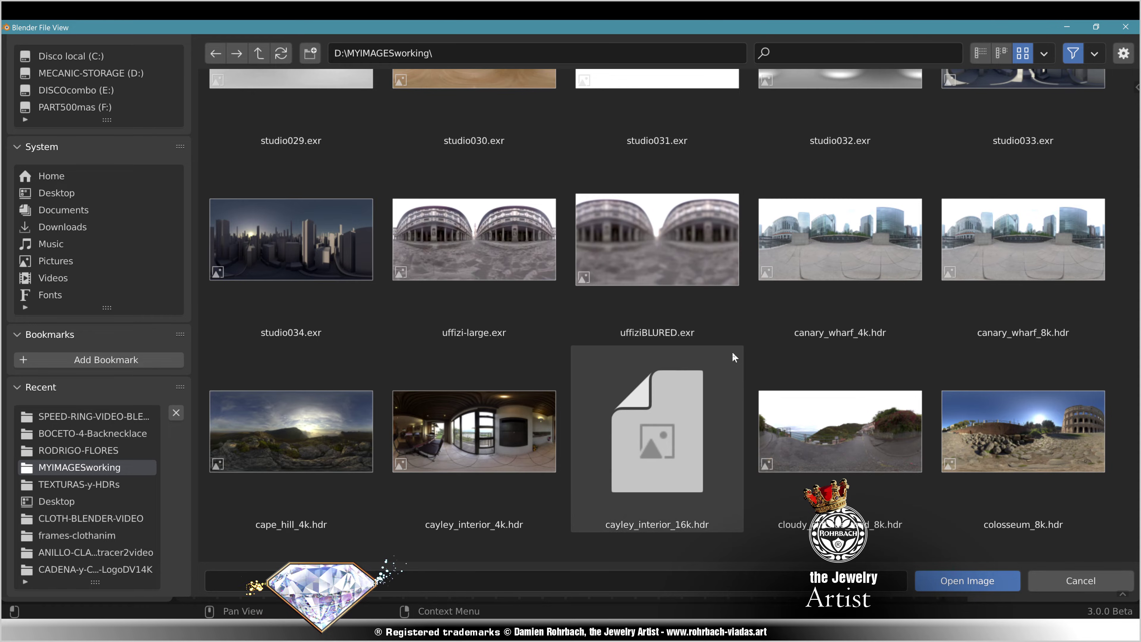
double_click(686, 255)
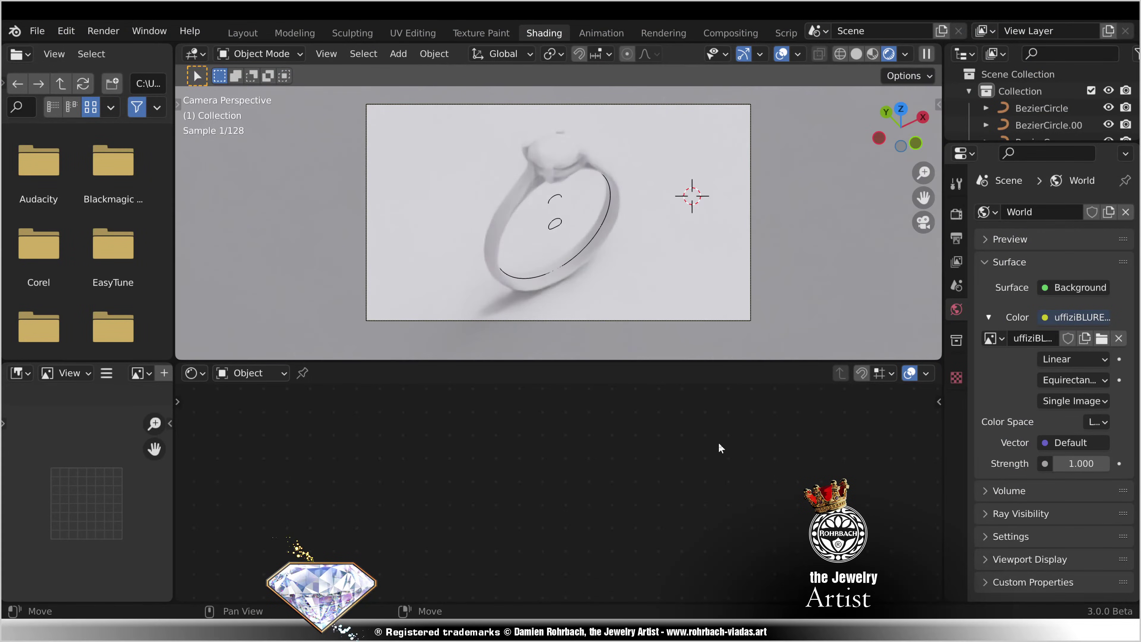
Step: Give the band's GOLD material a golden base color, Metallic 1, Specular 1 and Roughness 0
click(502, 219)
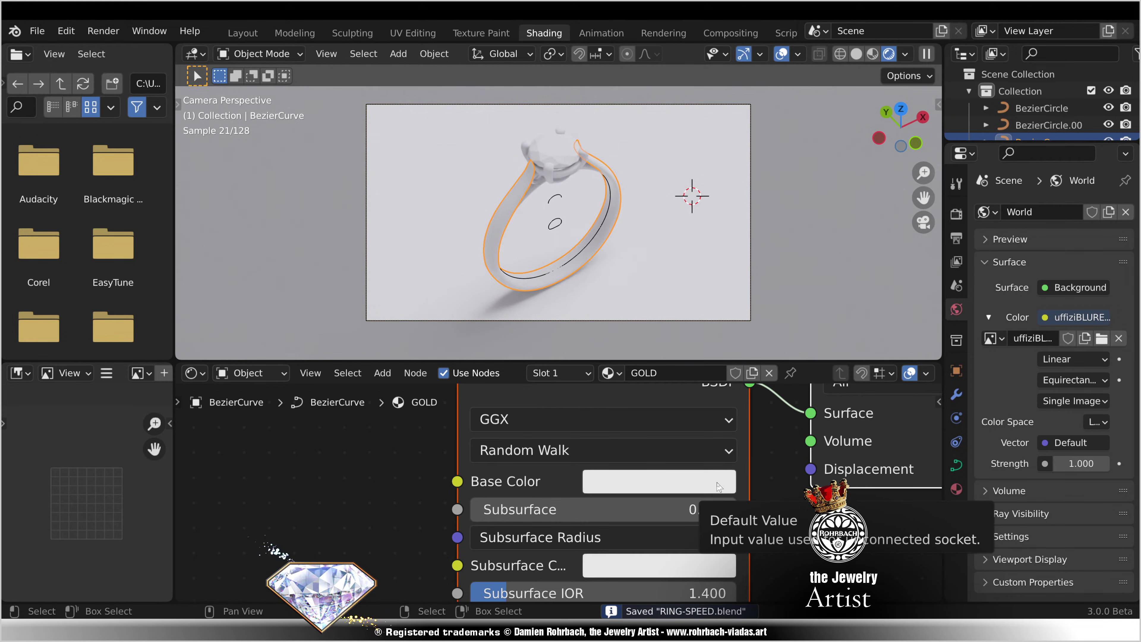
click(719, 487)
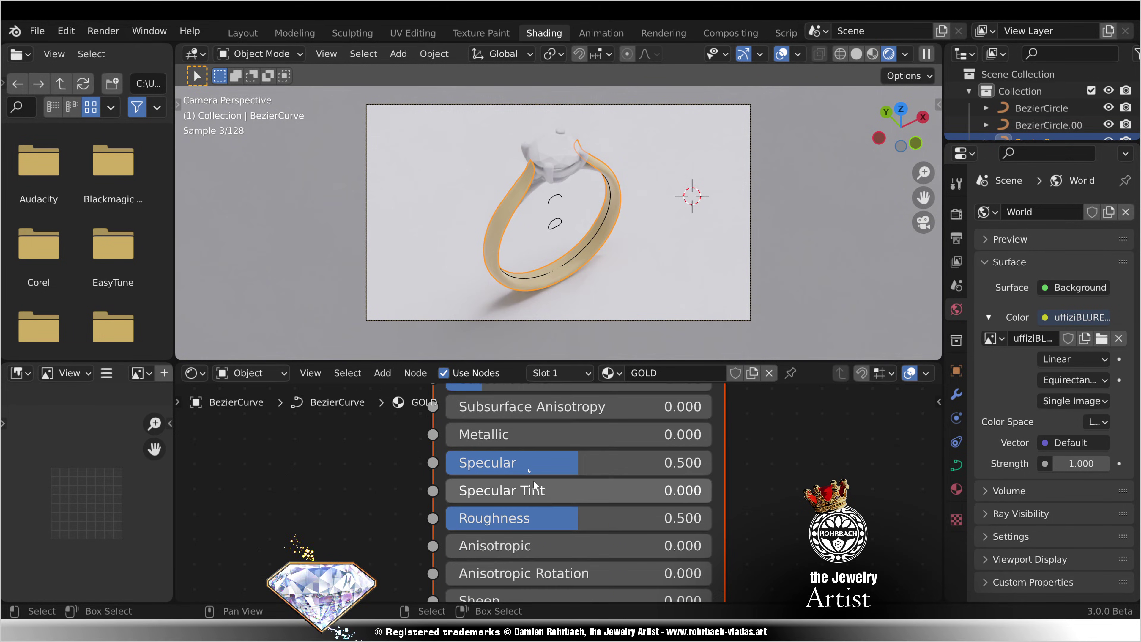
click(551, 434)
text(1)
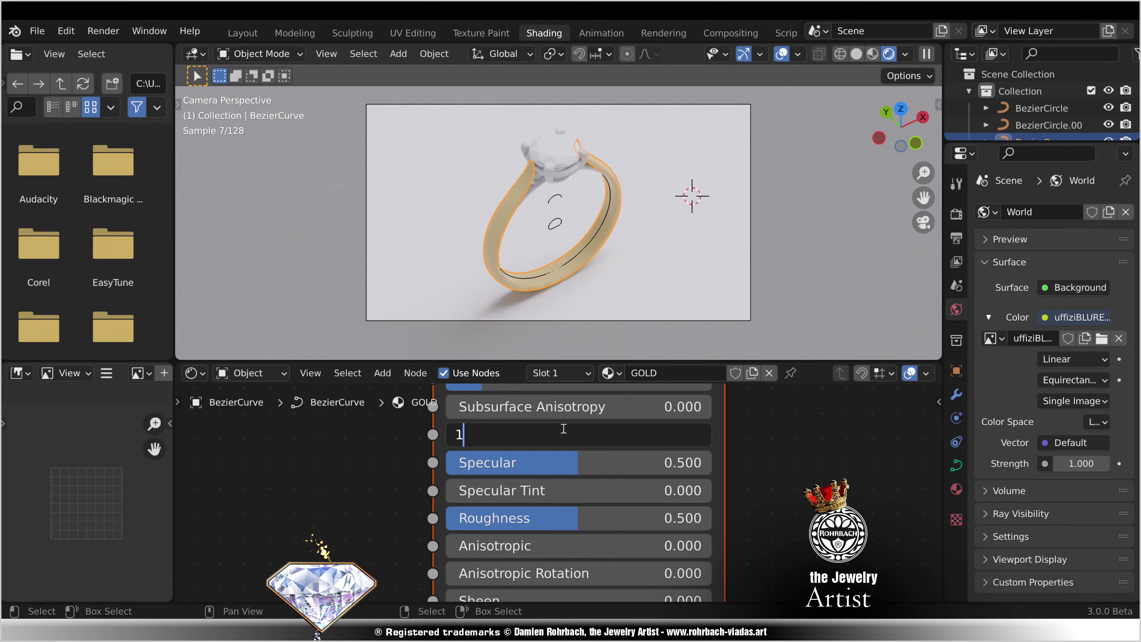
key(Return)
click(551, 468)
text(1)
key(Return)
click(557, 514)
text(0)
key(Return)
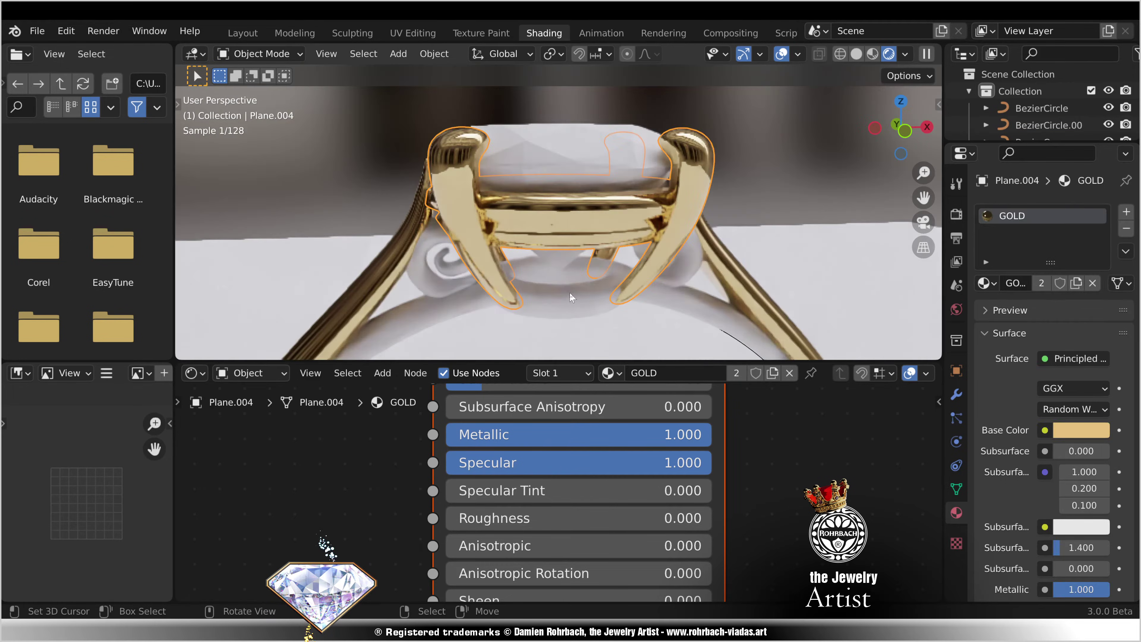
Step: Assign the GOLD material to the lower support ring and the lower band curve
click(572, 298)
click(943, 313)
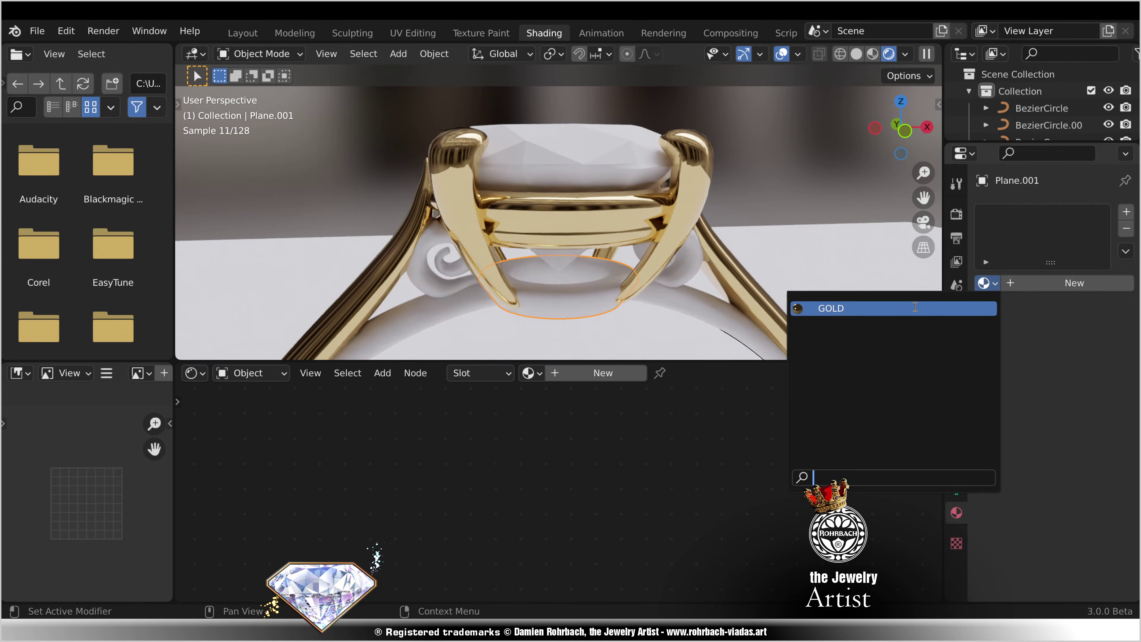
click(944, 310)
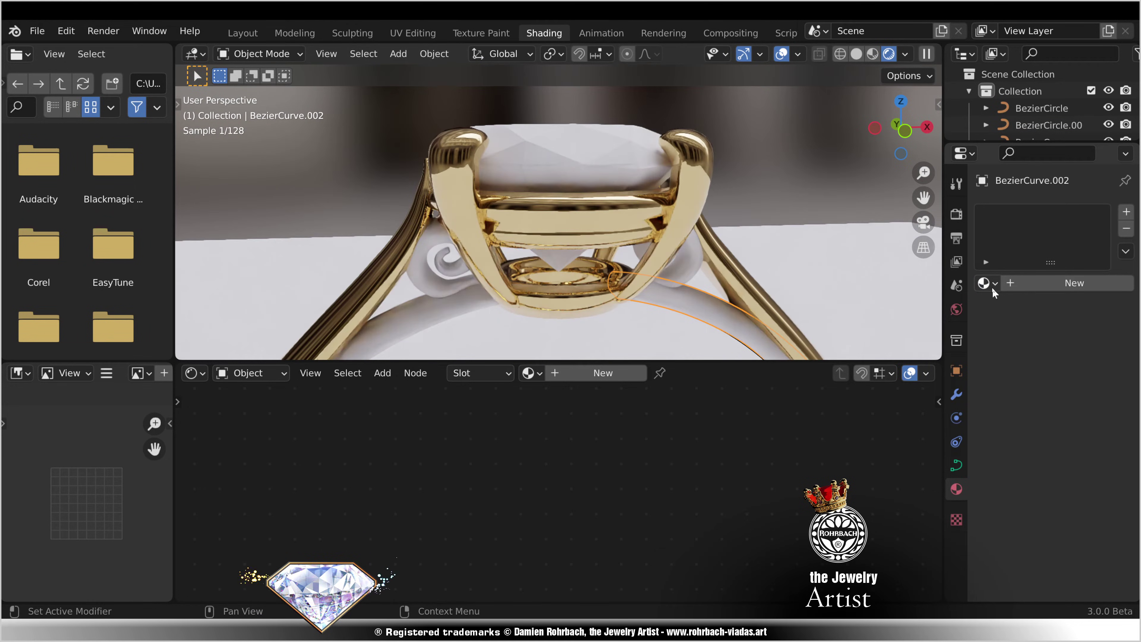
click(985, 283)
click(853, 309)
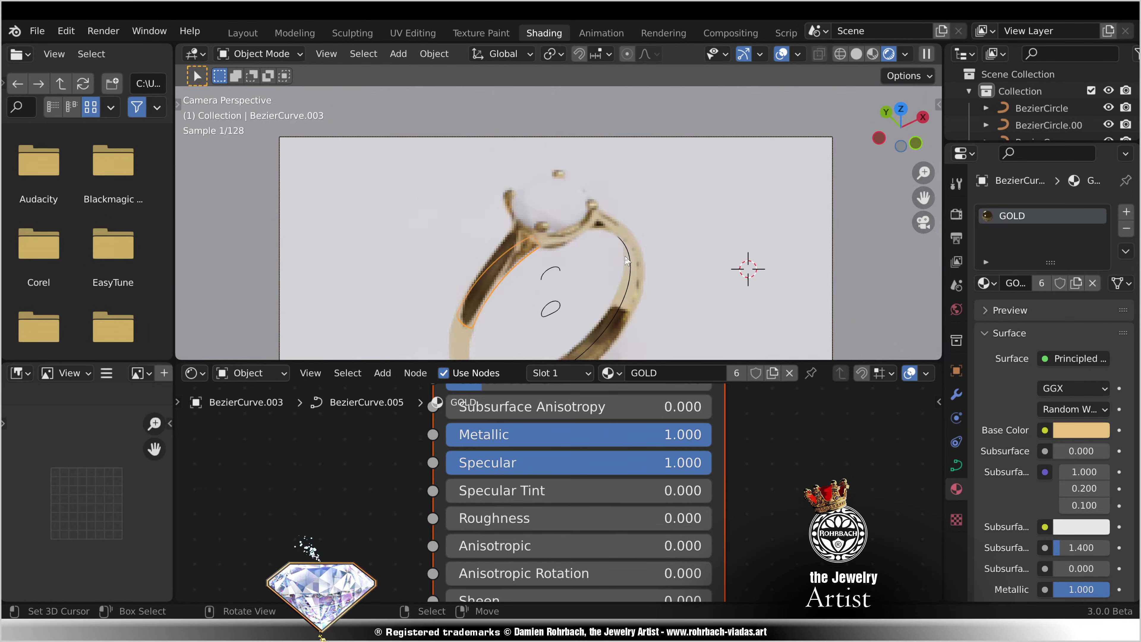
Step: Save the file and create a new material named DIAMOND on the diamond
click(567, 207)
key(ctrl+s)
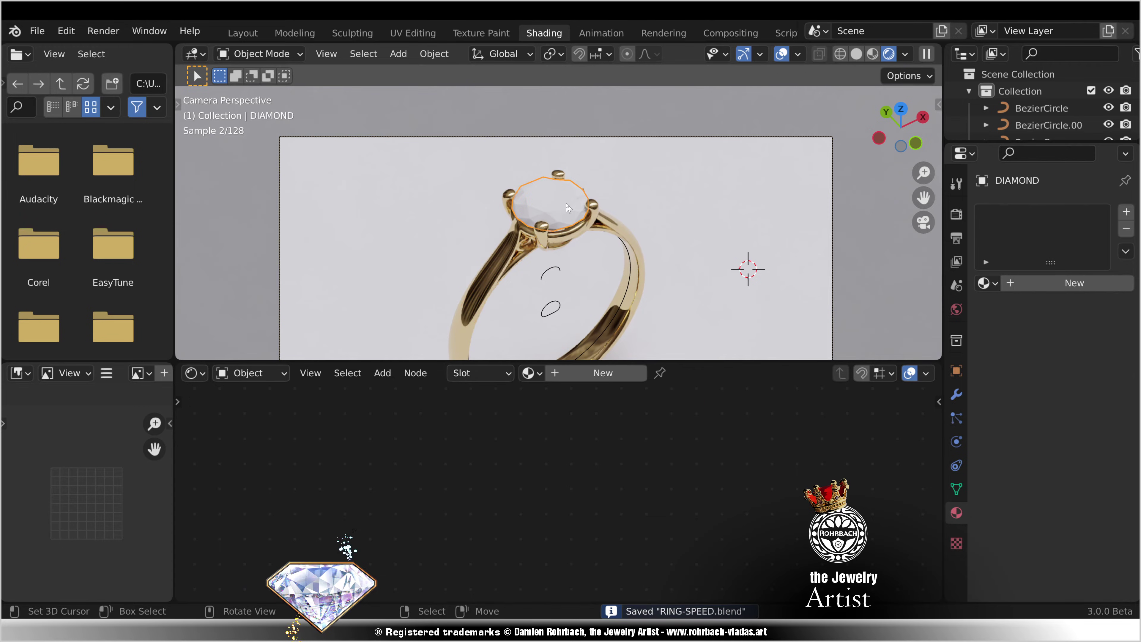
click(602, 372)
double_click(714, 372)
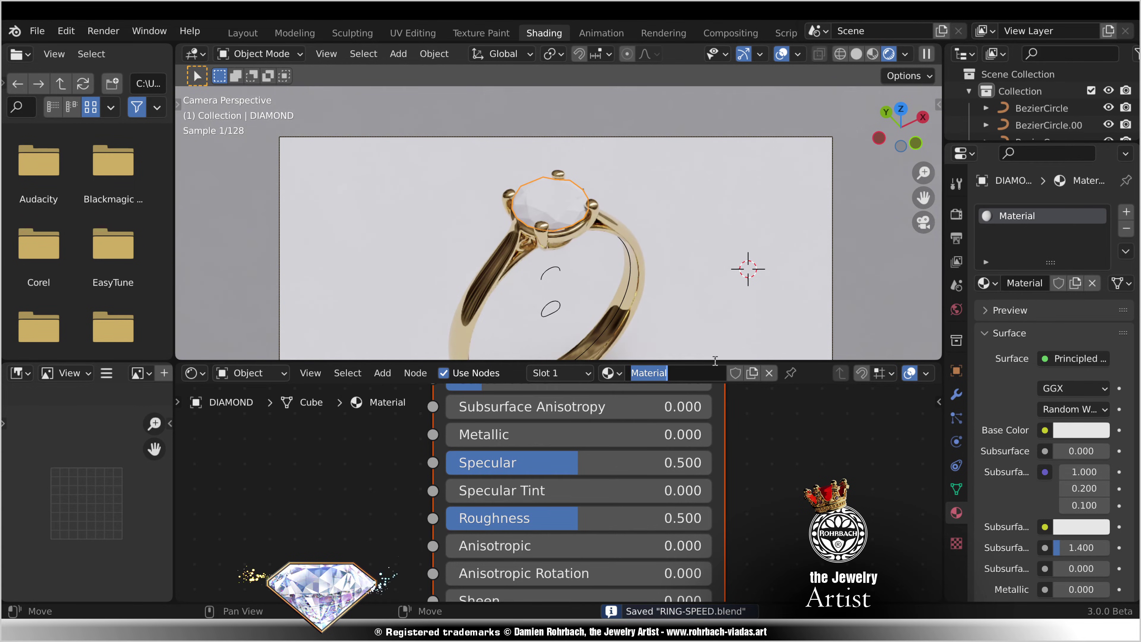
text(DIAMOND)
key(Return)
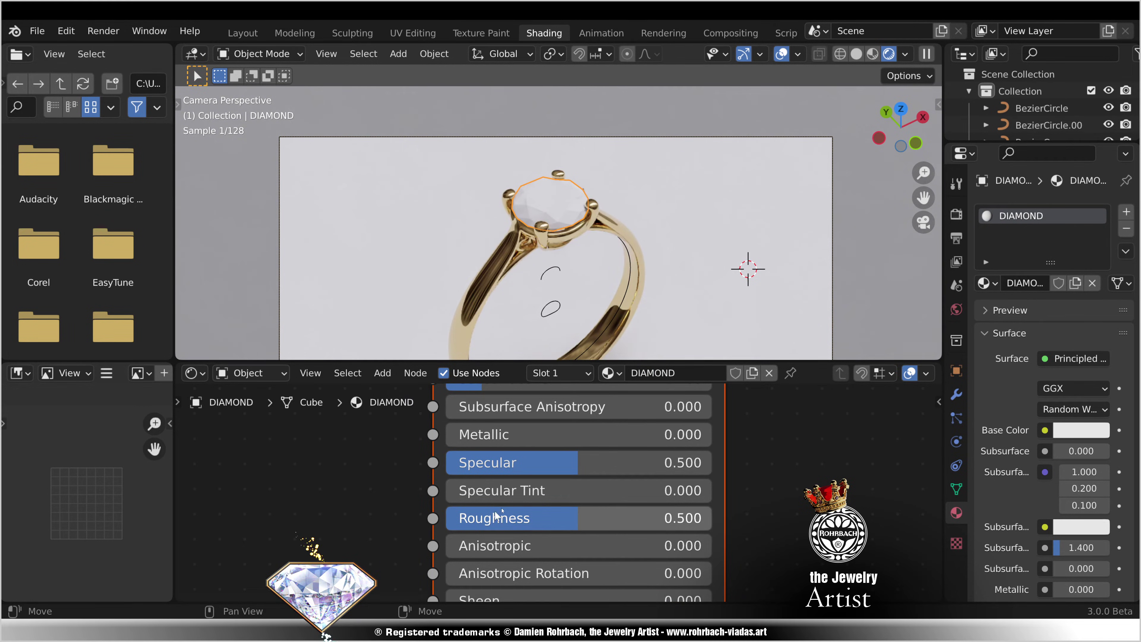
Step: Set the DIAMOND material's Roughness to 0, Specular to 1 and base color to pure white
key(BackSpace)
click(576, 463)
text(1)
key(Return)
scroll(661, 477, down, 3)
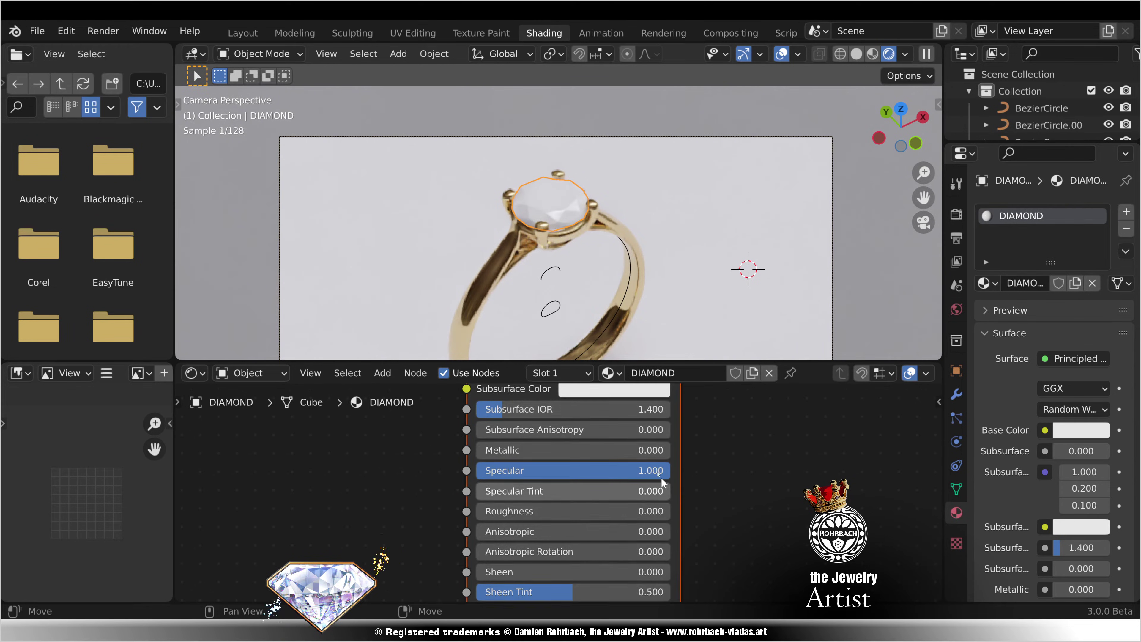
click(606, 427)
drag(710, 176, 711, 160)
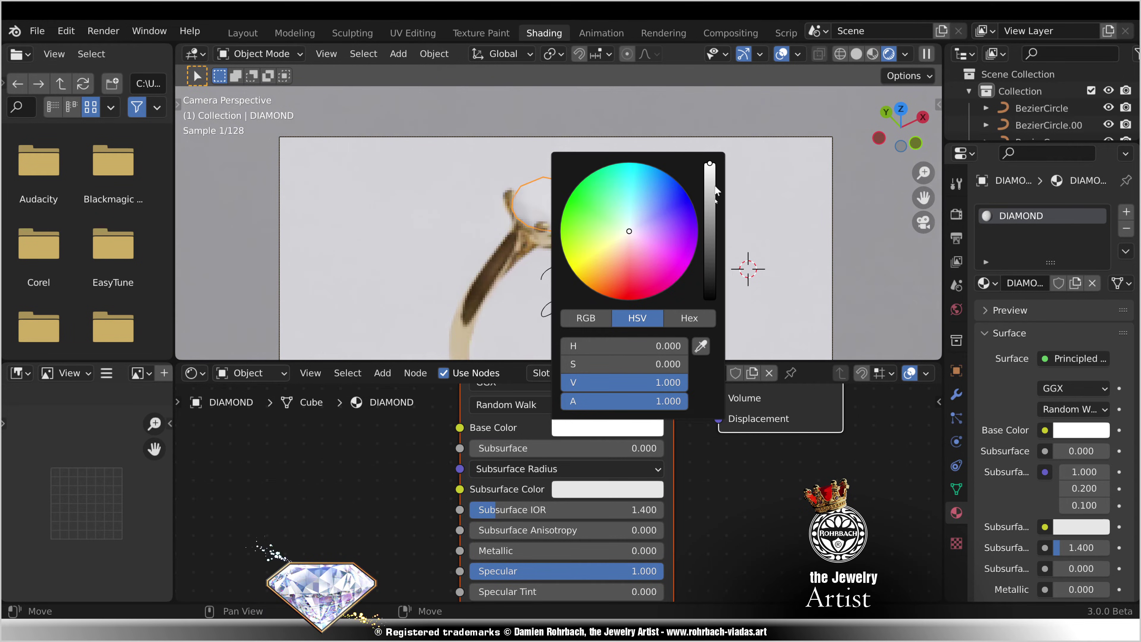
Step: Set the DIAMOND material's IOR to 2.418 and Transmission to 1
middle_drag(748, 546, 718, 493)
click(576, 486)
text(2.418)
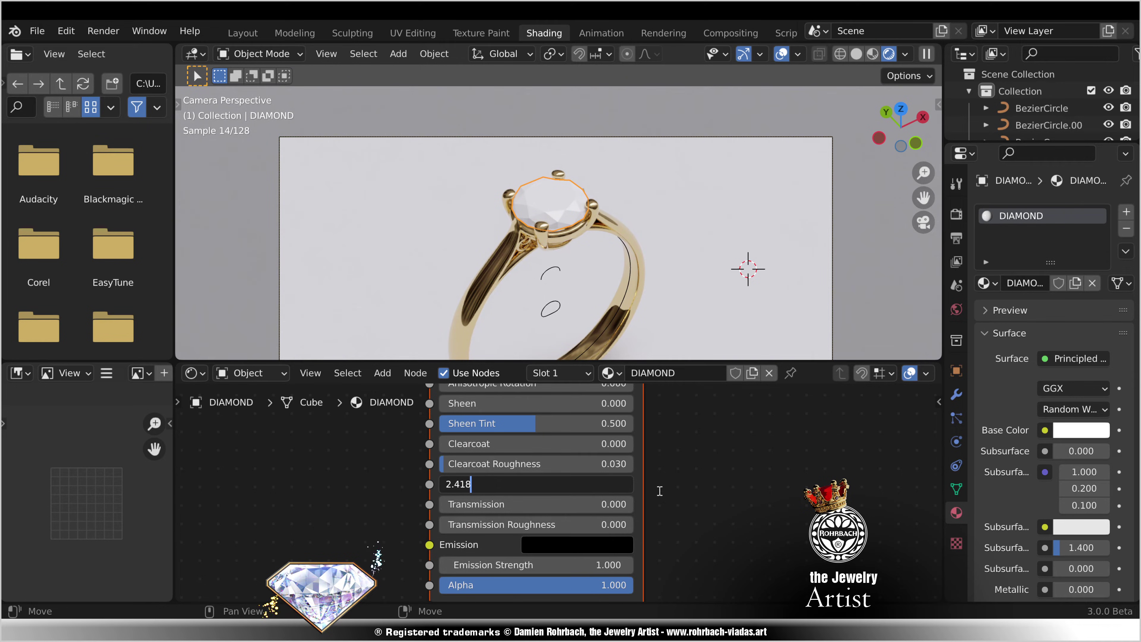
key(Return)
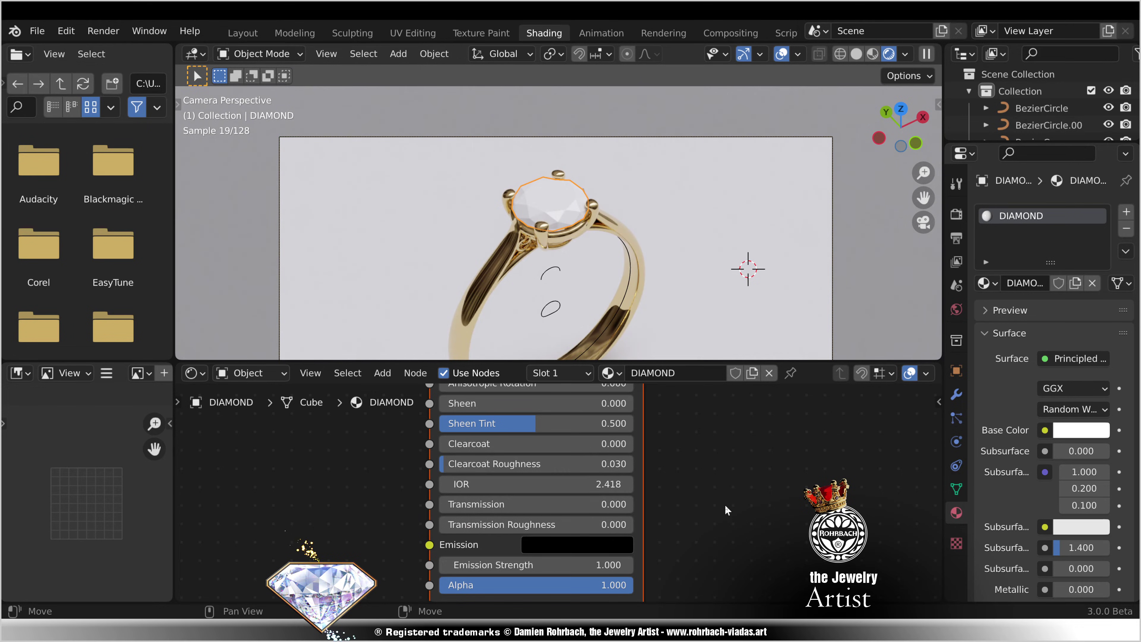
click(596, 504)
text(1)
key(Return)
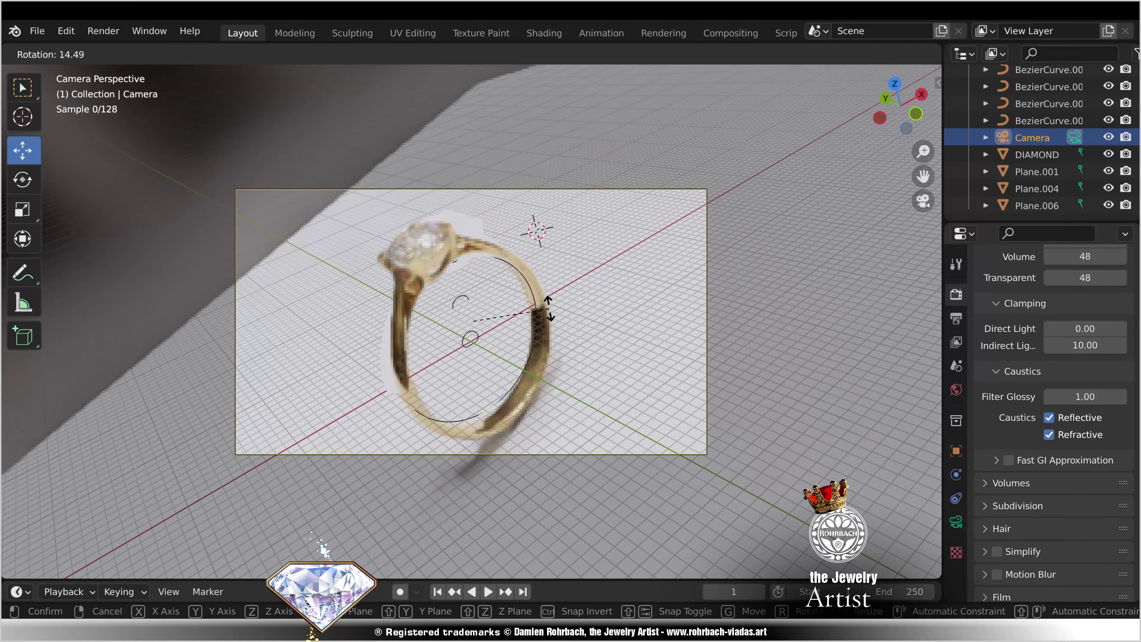
Step: Rotate the camera to reframe the ring
click(550, 312)
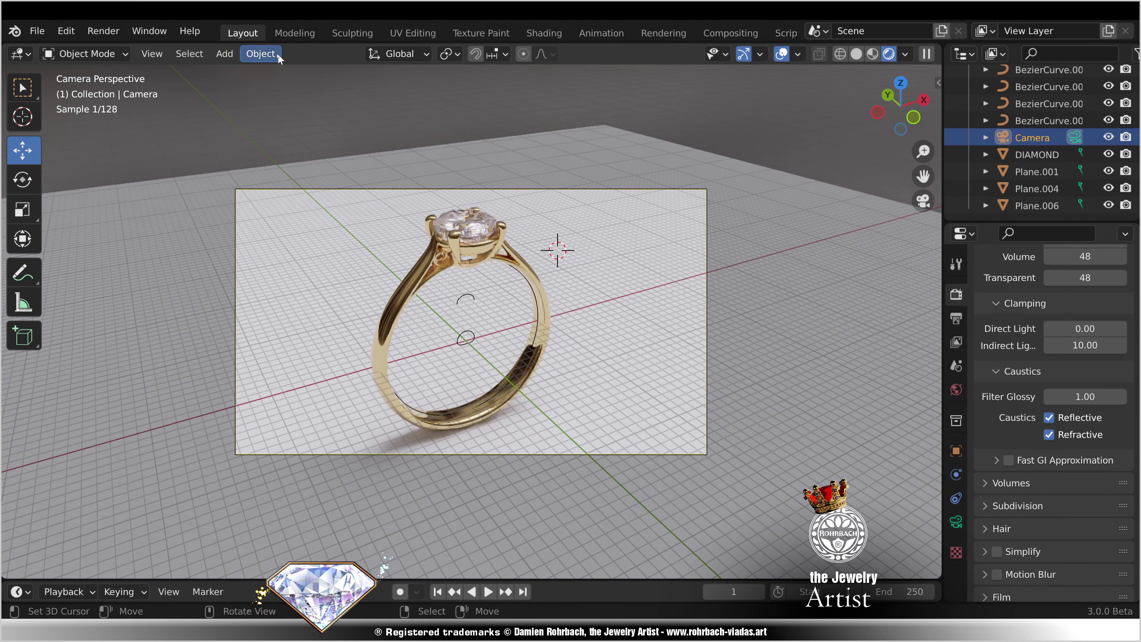
Step: Add a point light and move it in the top view behind the ring, on the side of negative X
click(225, 54)
mouse_move(338, 283)
click(413, 282)
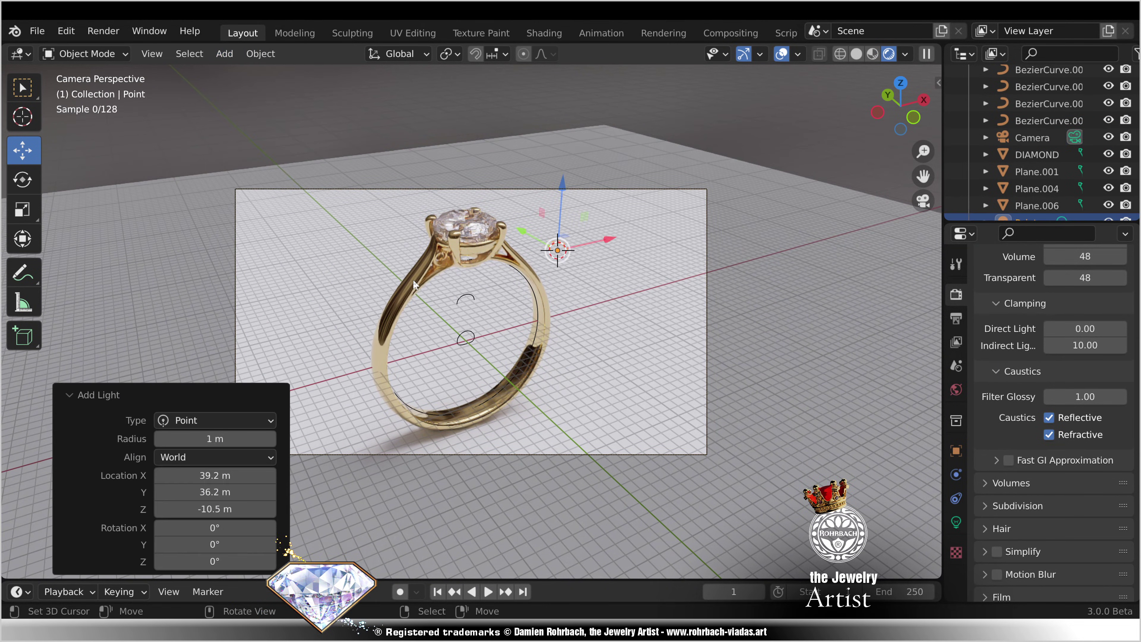
key(KP_7)
key(g)
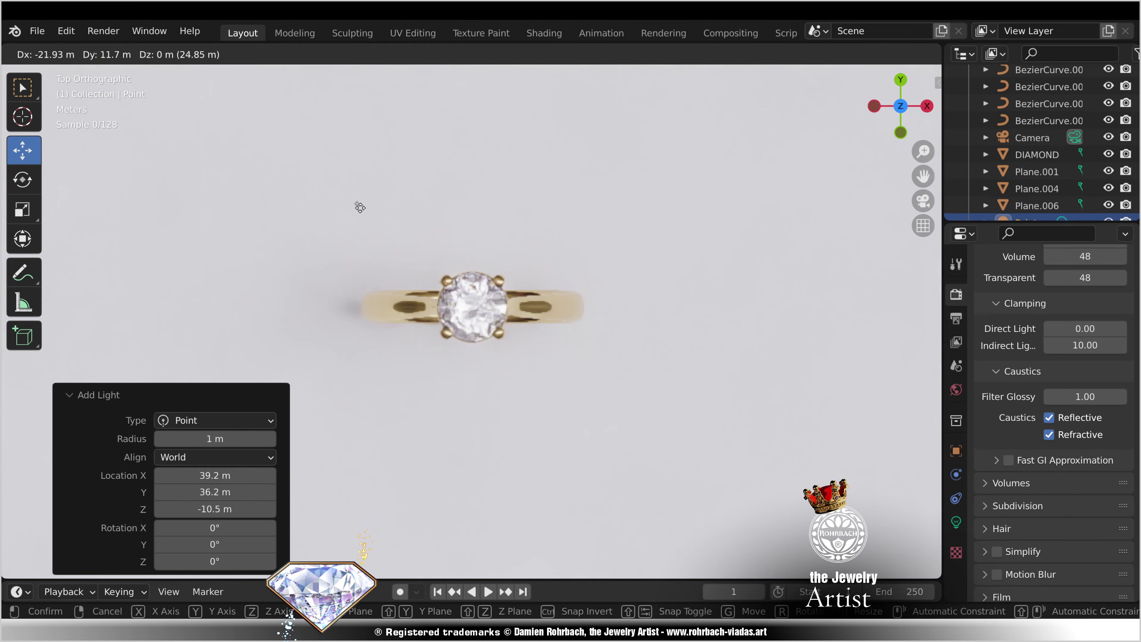
click(357, 204)
Step: Raise the point light above the ring in the front view and fine-tune its position from the camera view
key(KP_1)
key(g)
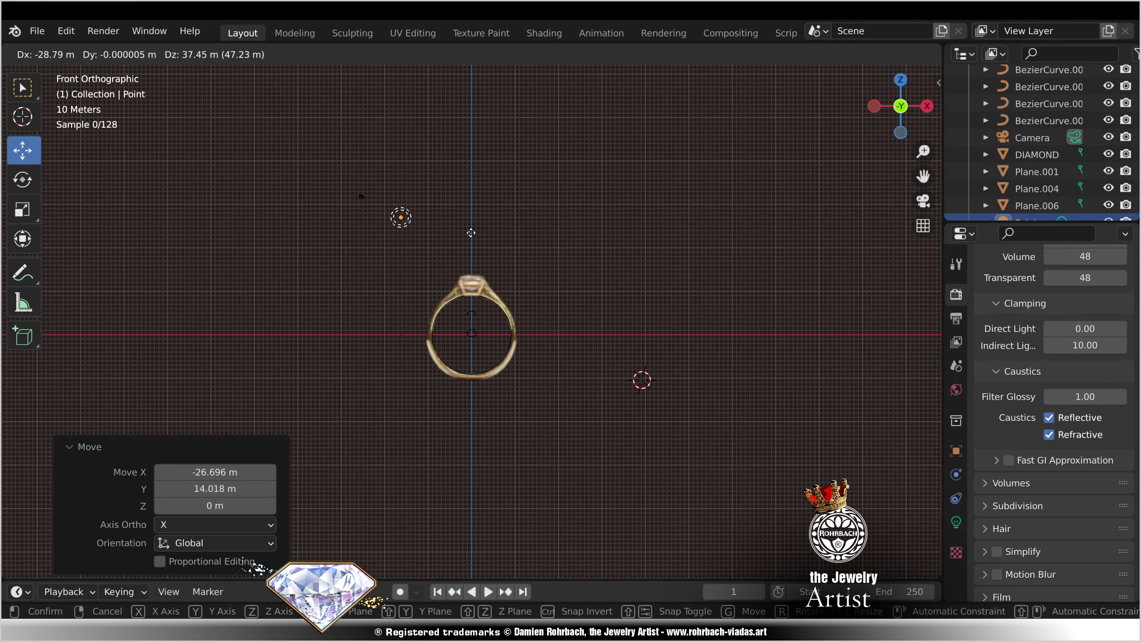
click(473, 232)
key(KP_0)
key(g)
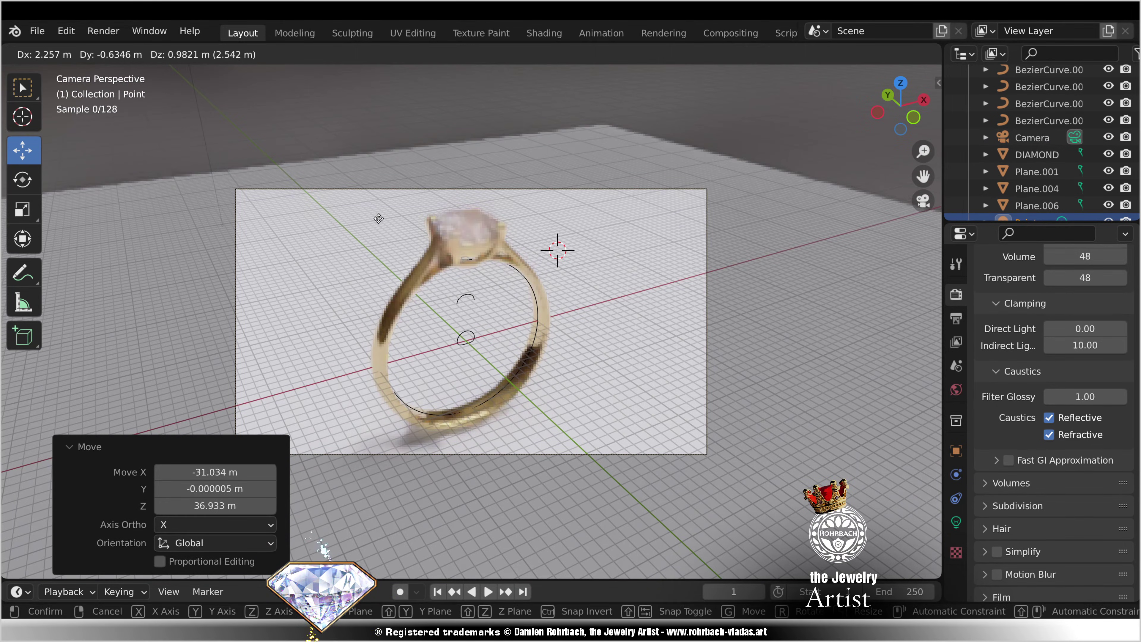
click(380, 217)
Step: Set the point light's power to 8500 W, enable its nodes and set the Emission strength to 320
click(956, 522)
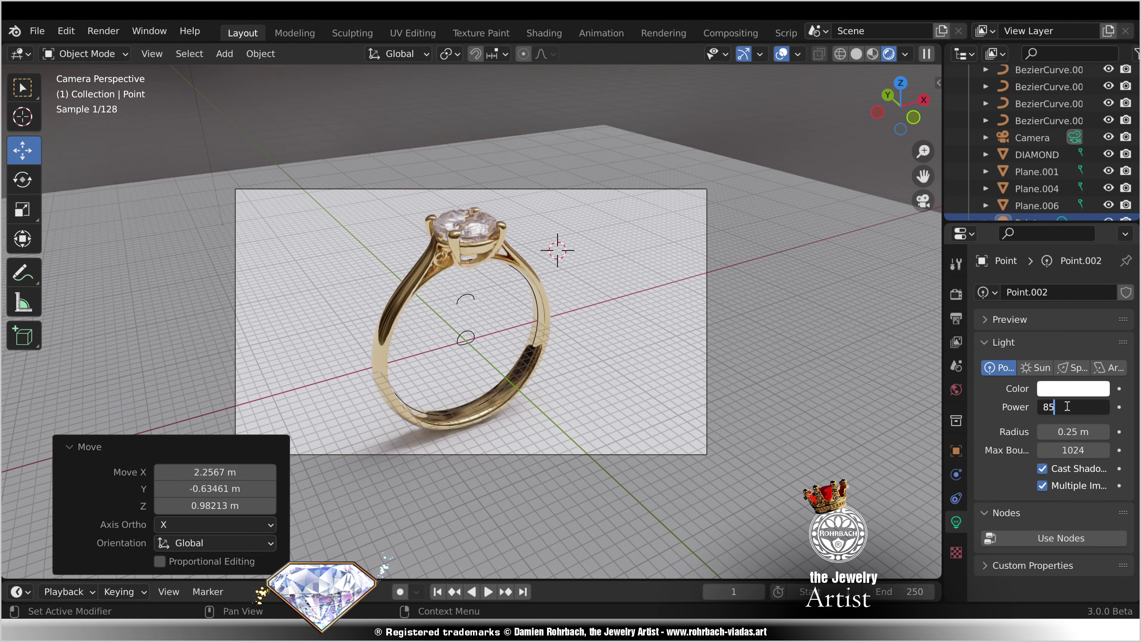
key(Return)
click(1049, 537)
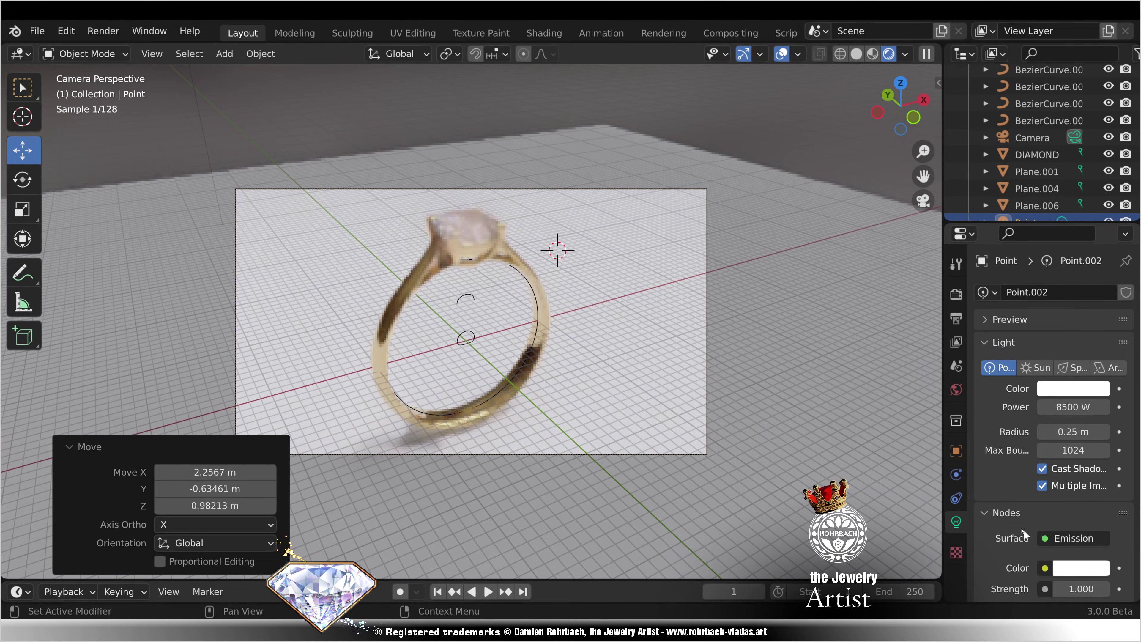
scroll(1034, 539, down, 2)
text(320)
key(Return)
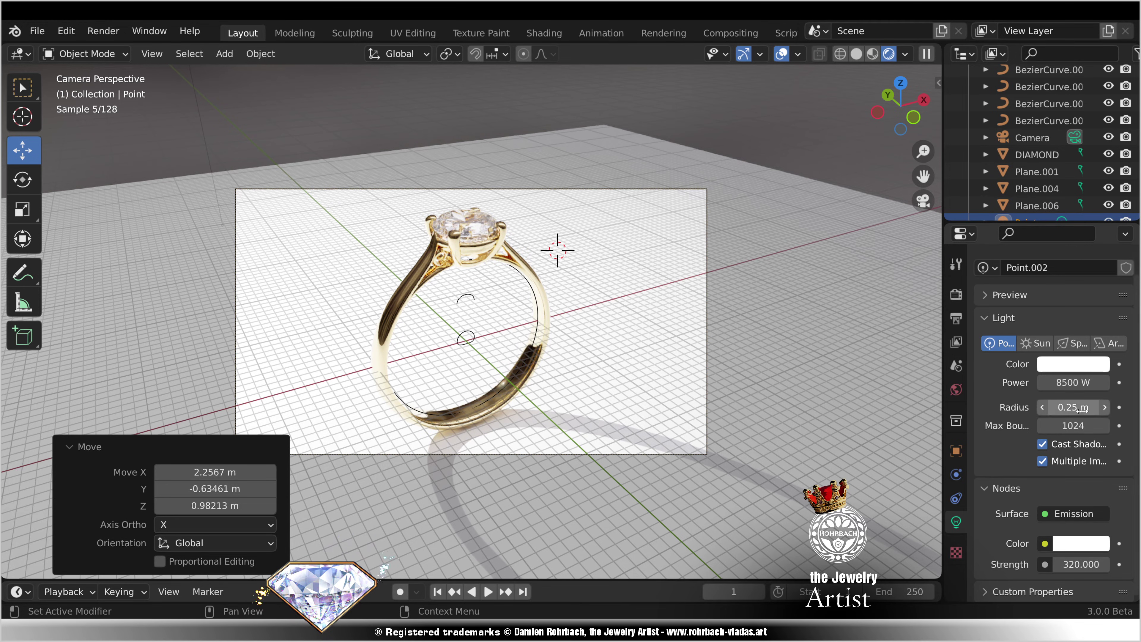
Step: Set the point light's radius to 3 m and adjust its Y location to about 17.52 m
key(Return)
key(n)
drag(831, 136, 819, 136)
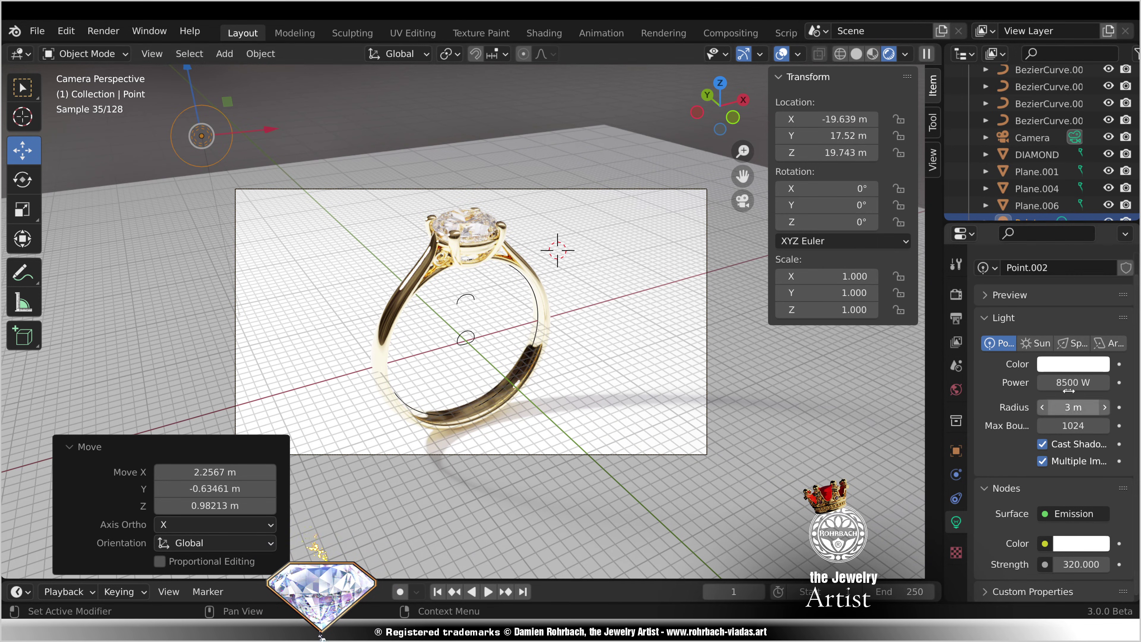
Step: Set the point light's power to 2000 W and render the image from the camera
click(1066, 377)
text(2000)
key(Return)
middle_drag(757, 378, 780, 393)
key(KP_0)
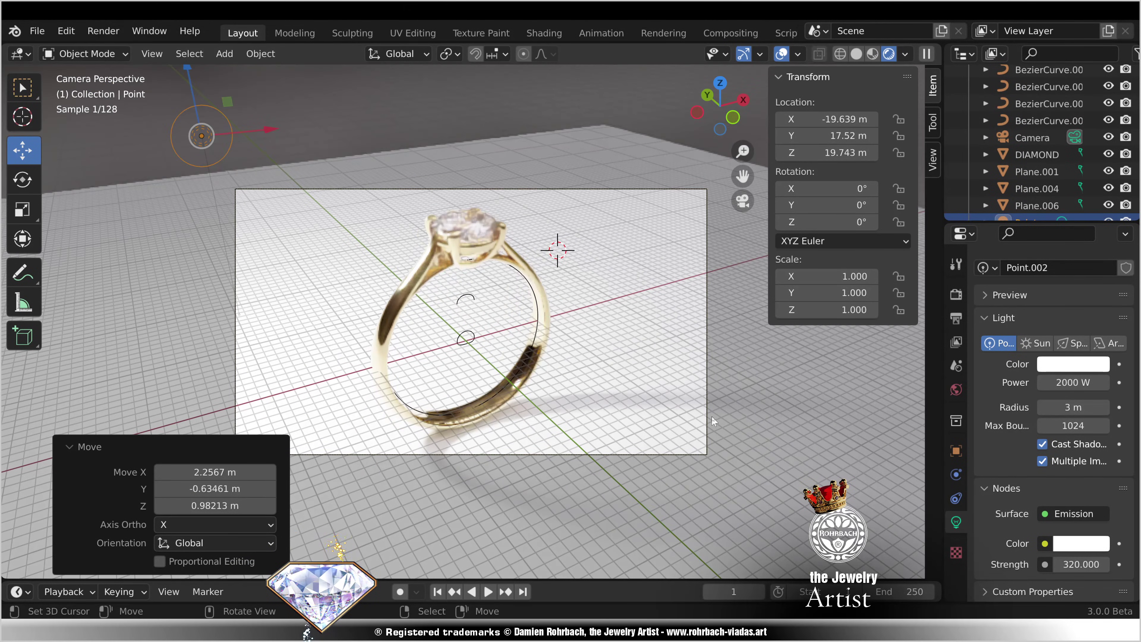
key(F12)
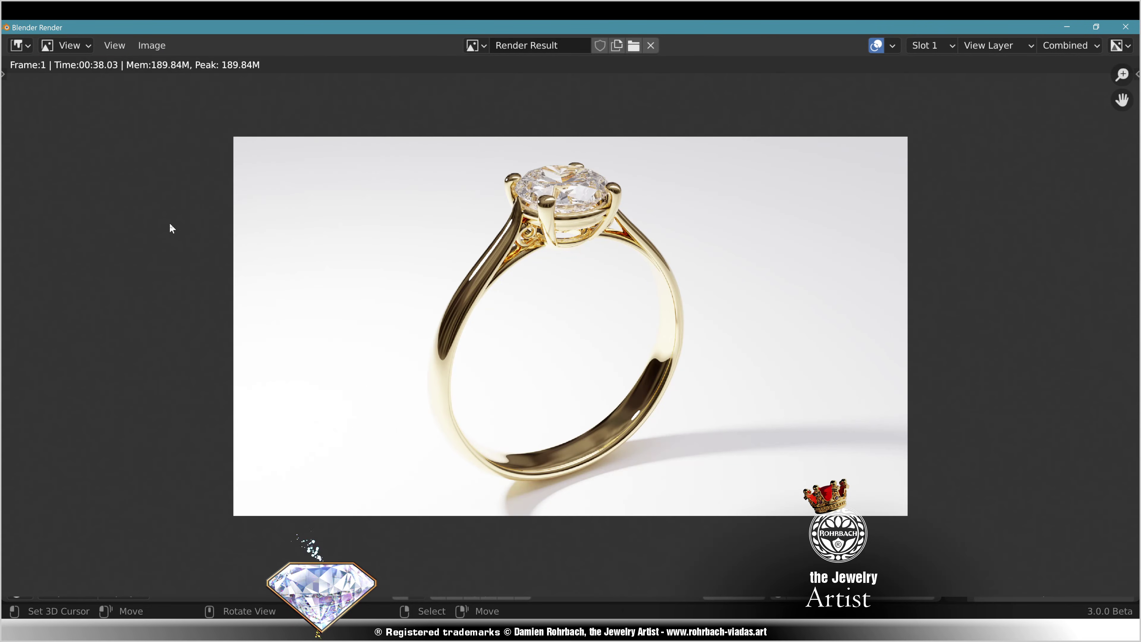
Step: Save the rendered image as a PNG with 0% compression in the SPEED-RING-VIDEO-BLENDER folder, replacing the default file name
click(152, 46)
click(180, 148)
double_click(450, 212)
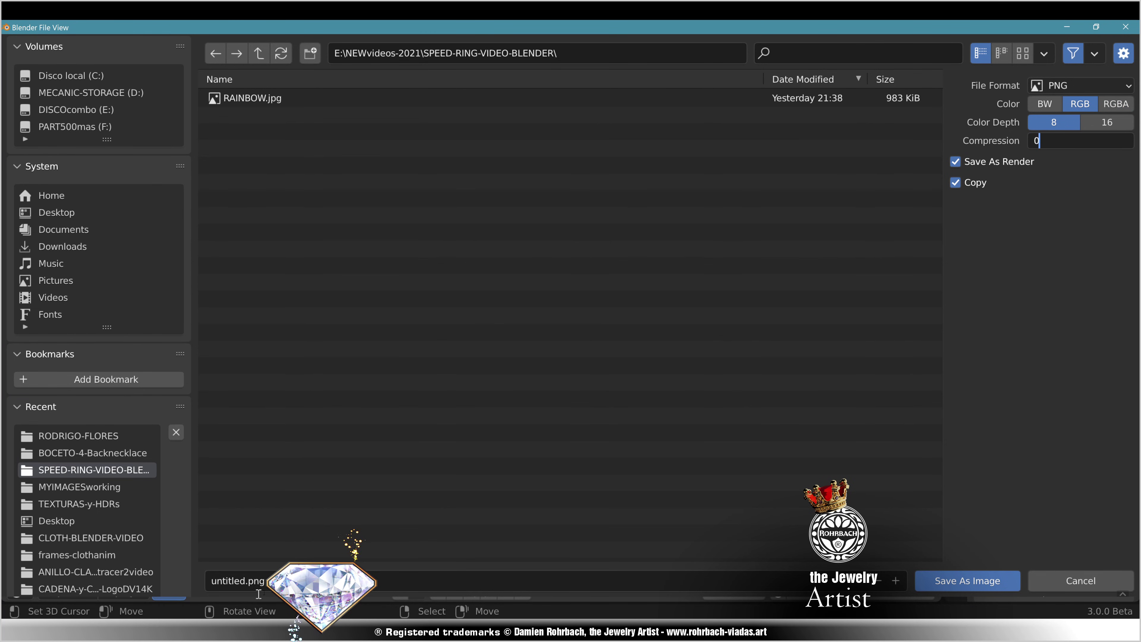
key(Return)
click(259, 584)
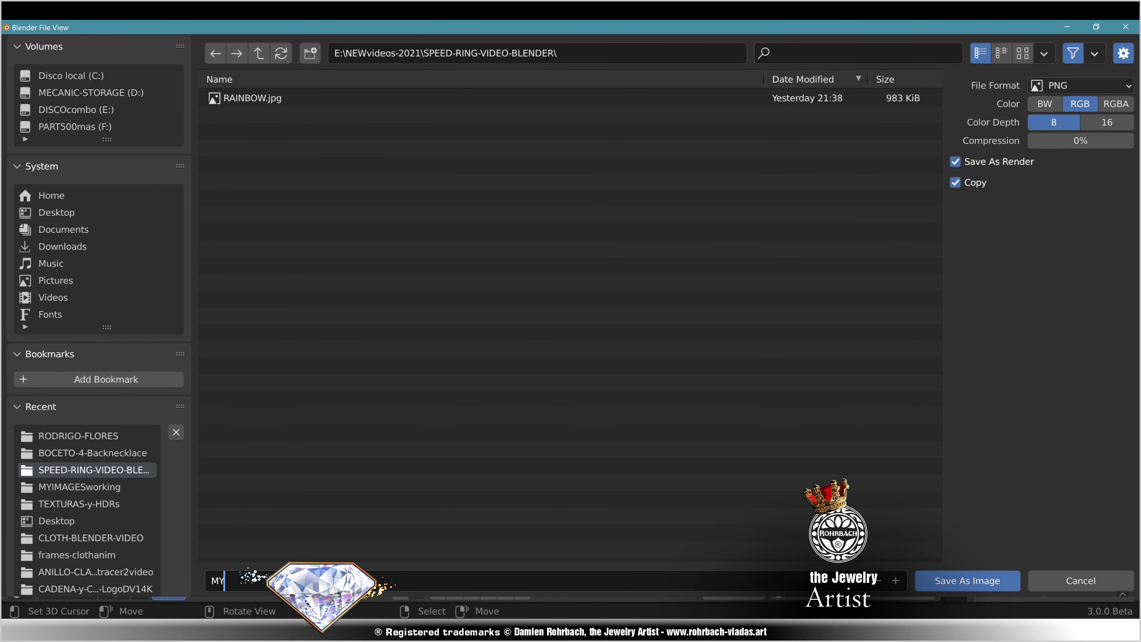